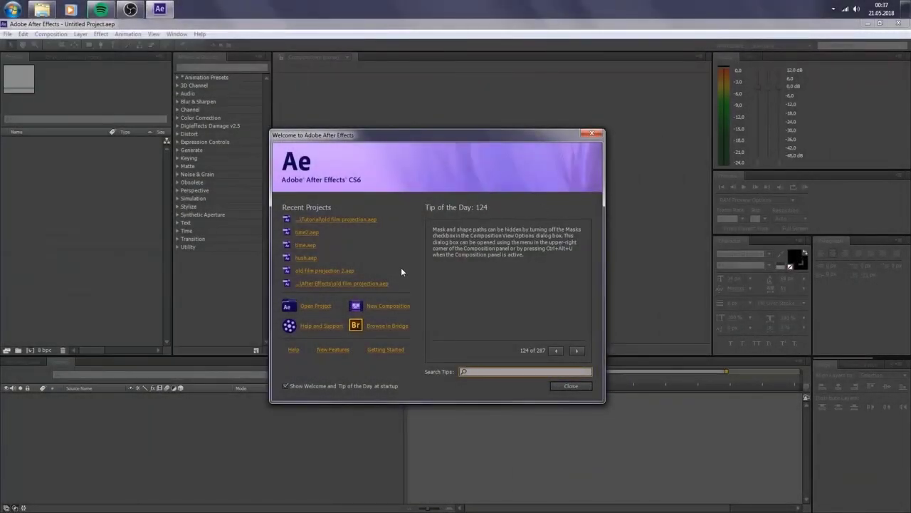
Step: Create a new composition named main at 800×600 and 30 fps
{"action": "left_click", "coordinate": [385, 306]}
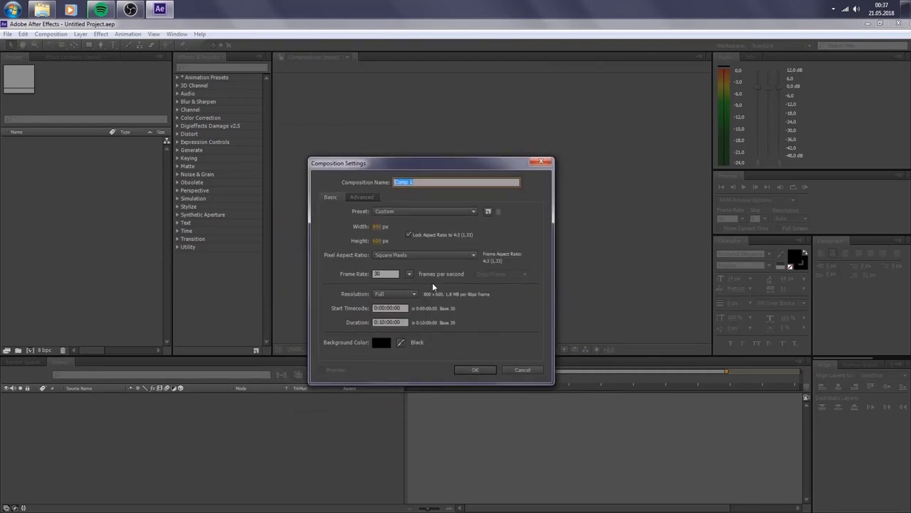
{"action": "type", "text": "main"}
{"action": "left_click", "coordinate": [376, 227]}
{"action": "left_click", "coordinate": [383, 241]}
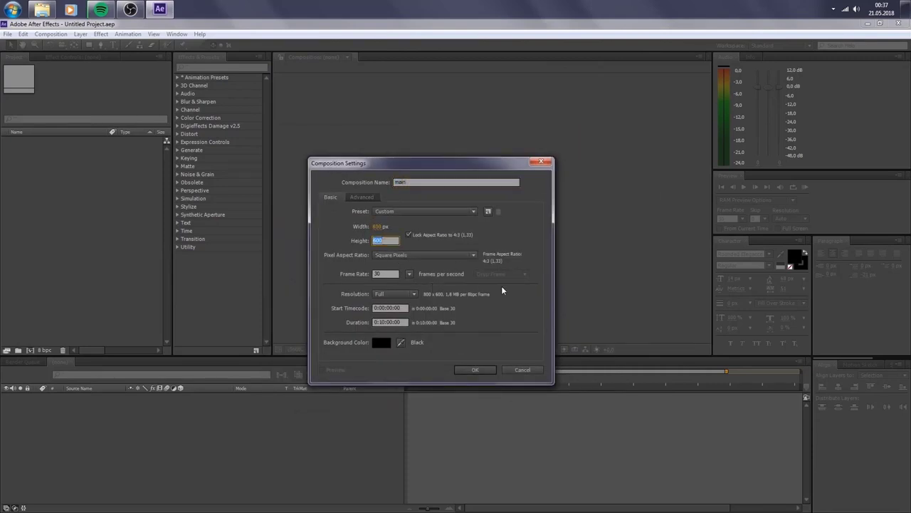
{"action": "key", "text": "Return"}
{"action": "left_click", "coordinate": [474, 369]}
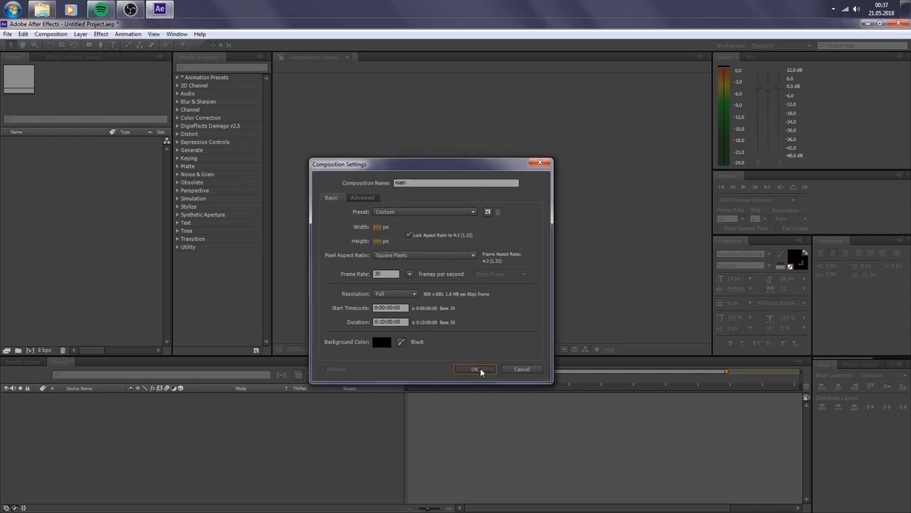
Step: Save the project as 'old film projection.aep'
{"action": "left_click", "coordinate": [4, 33]}
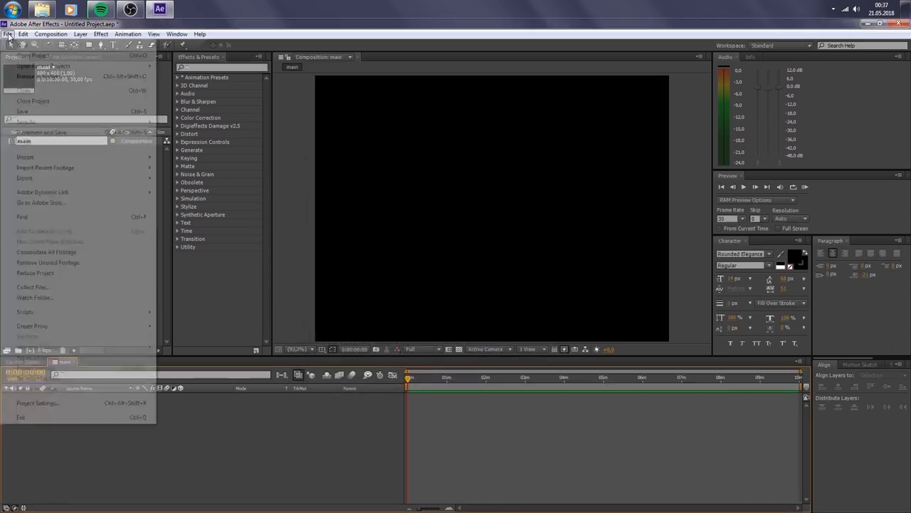
{"action": "mouse_move", "coordinate": [82, 123]}
{"action": "left_click", "coordinate": [181, 121]}
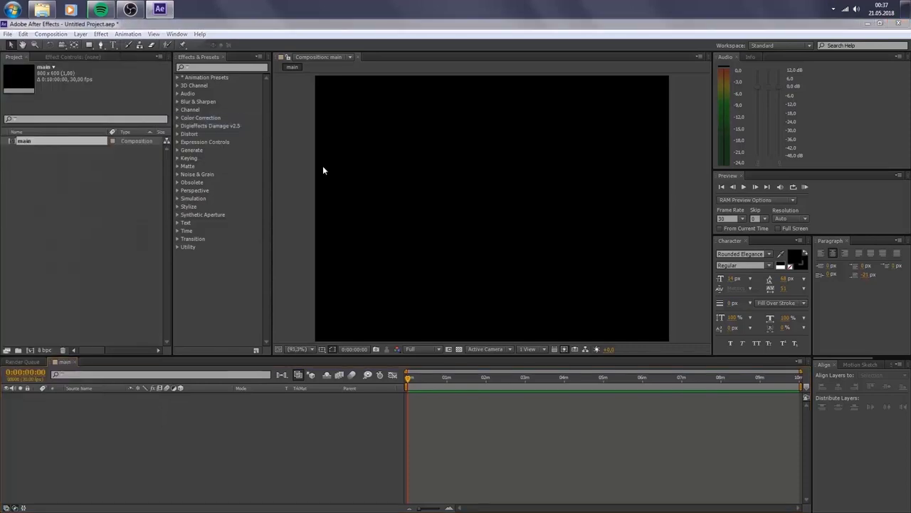
{"action": "type", "text": "old film projection"}
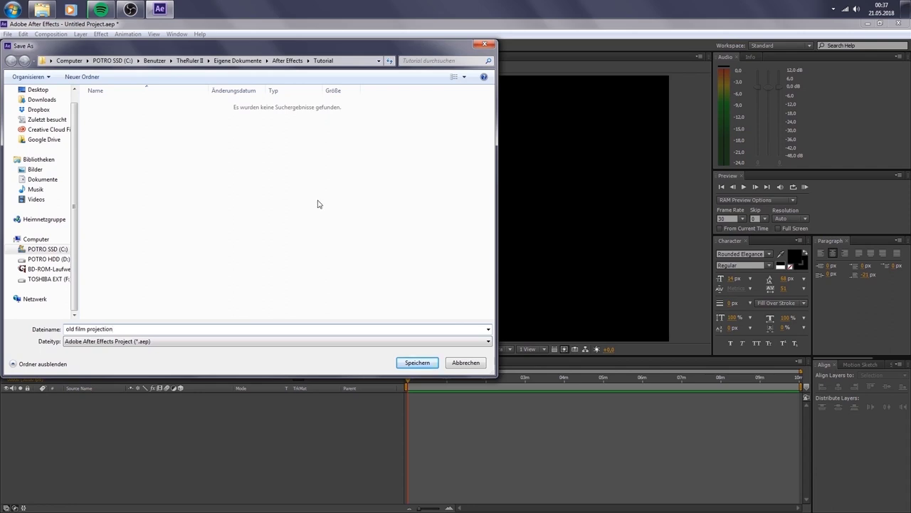
{"action": "key", "text": "Return"}
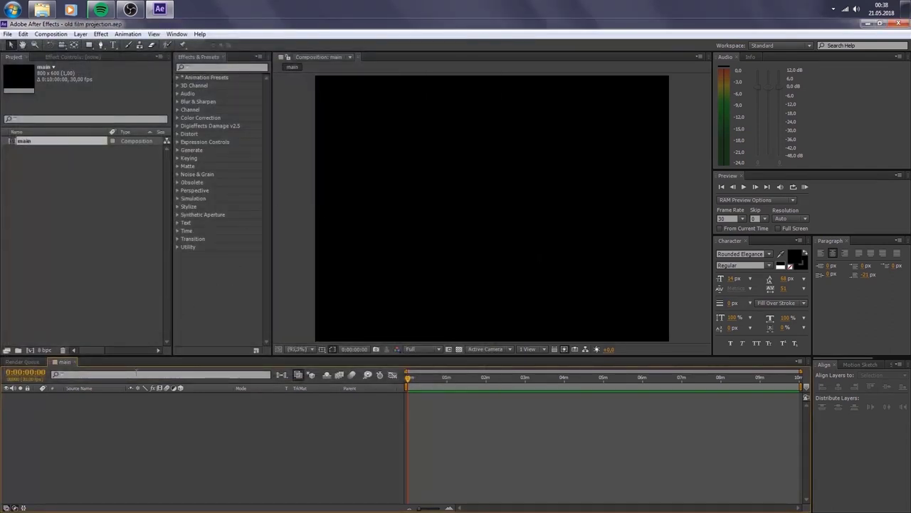
Step: Add a black (000000) solid layer to the main composition
{"action": "right_click", "coordinate": [151, 404]}
{"action": "mouse_move", "coordinate": [173, 410]}
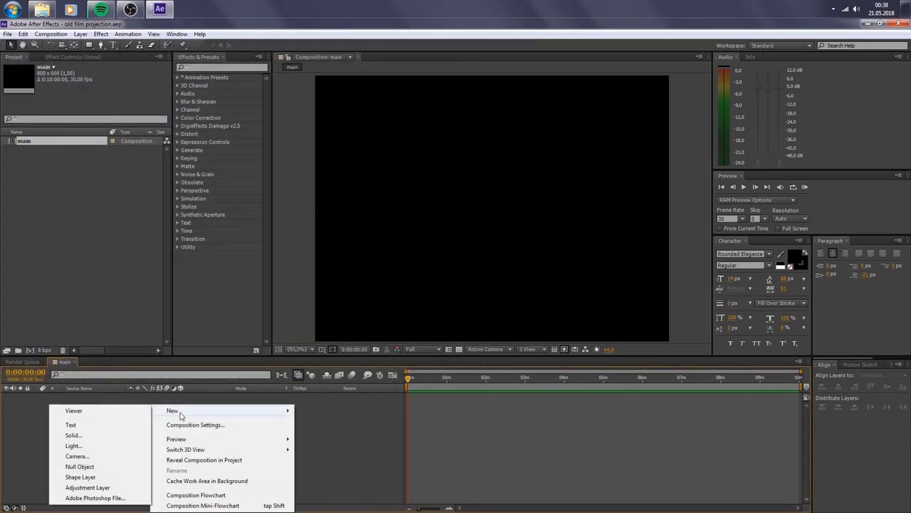
{"action": "left_click", "coordinate": [99, 436]}
{"action": "left_click", "coordinate": [398, 315]}
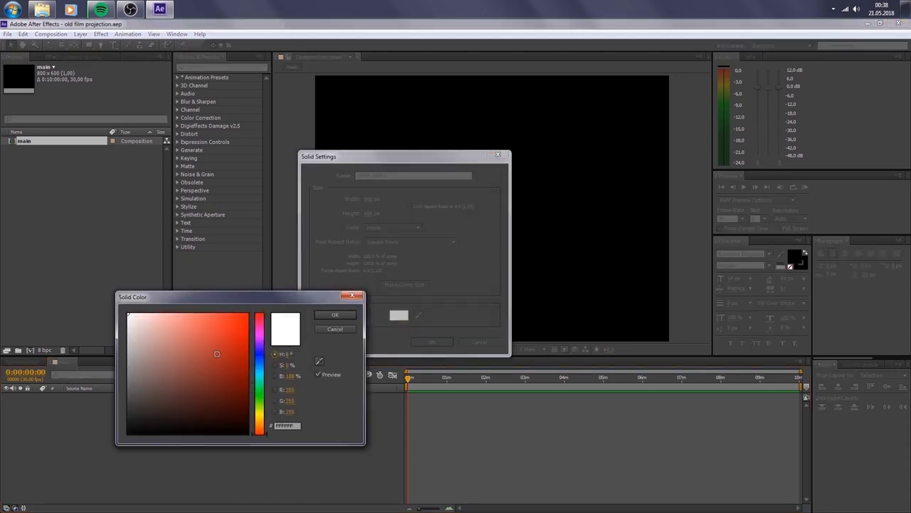
{"action": "type", "text": "000000"}
{"action": "left_click", "coordinate": [335, 315]}
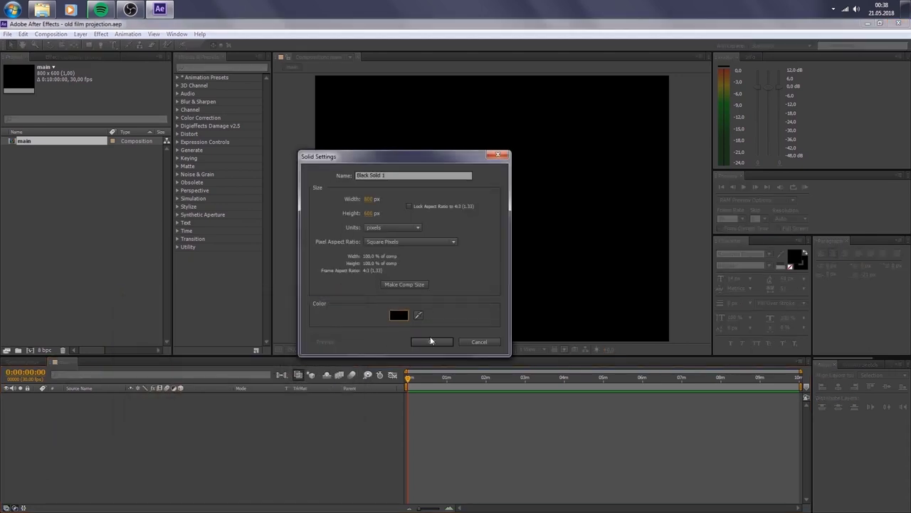
{"action": "left_click", "coordinate": [431, 341]}
Step: Add a white (FFFFFF) solid above it and sharply lower its opacity
{"action": "right_click", "coordinate": [179, 425]}
{"action": "mouse_move", "coordinate": [204, 328]}
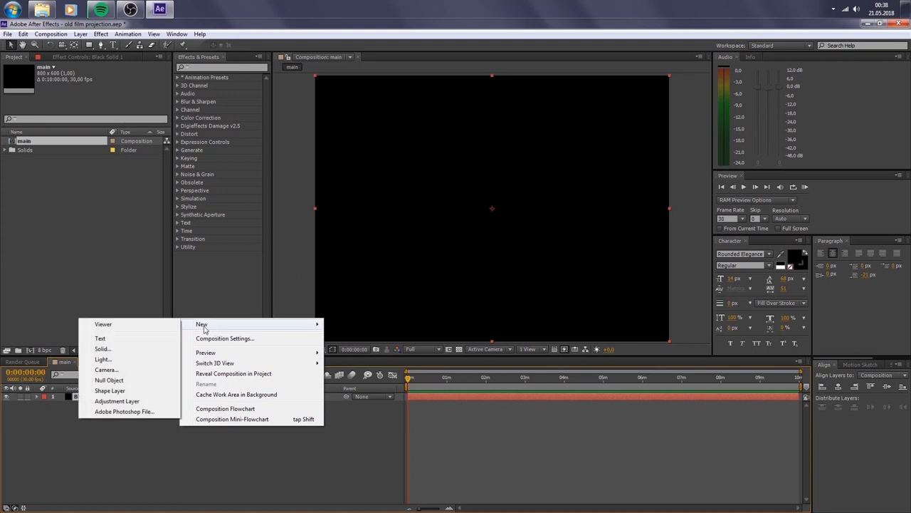
{"action": "left_click", "coordinate": [114, 349]}
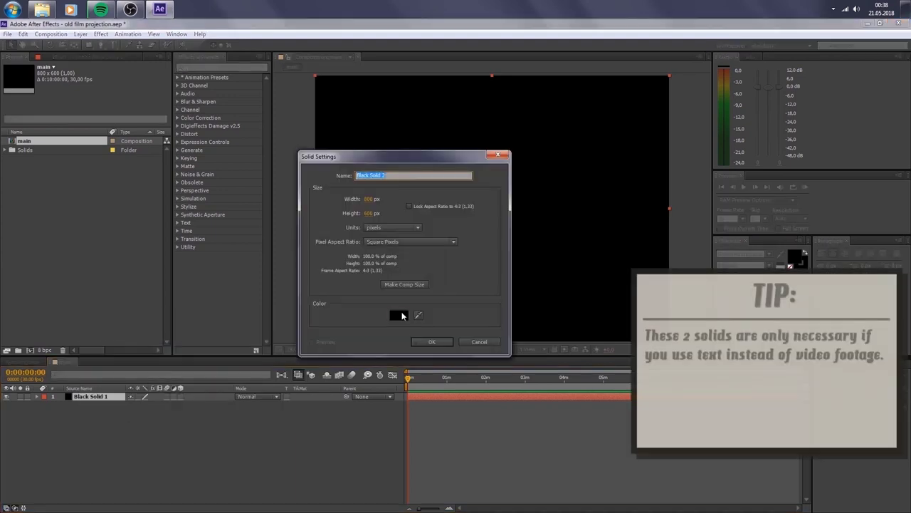
{"action": "left_click", "coordinate": [399, 316]}
{"action": "type", "text": "ffffff"}
{"action": "left_click", "coordinate": [326, 317]}
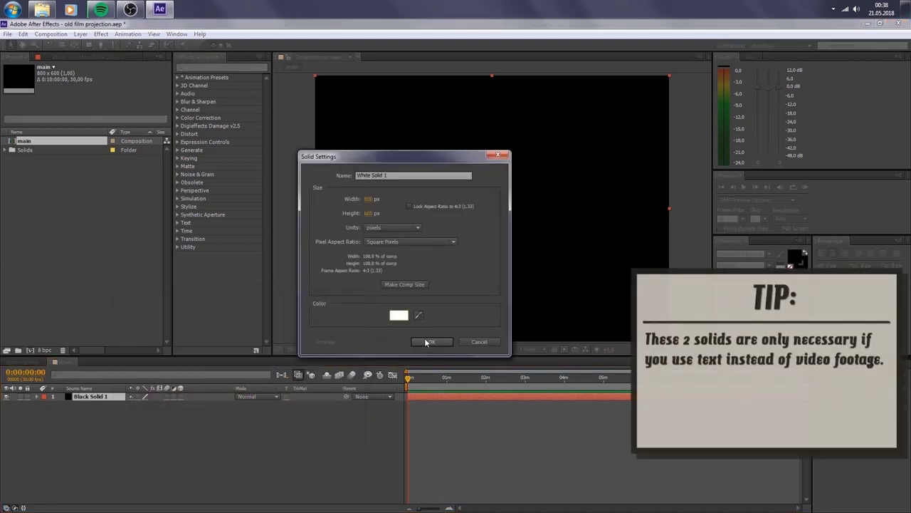
{"action": "left_click", "coordinate": [430, 342]}
{"action": "key", "text": "t"}
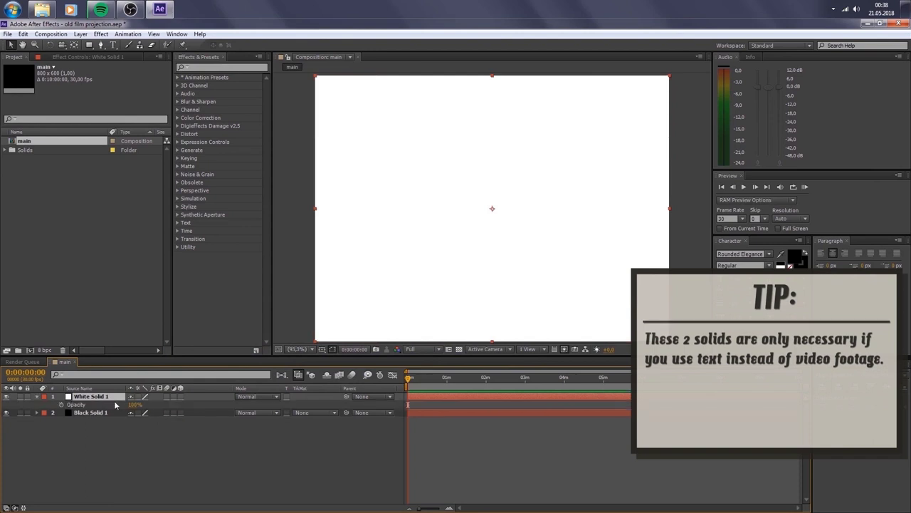
{"action": "left_click", "coordinate": [134, 405]}
{"action": "type", "text": "0"}
{"action": "key", "text": "Return"}
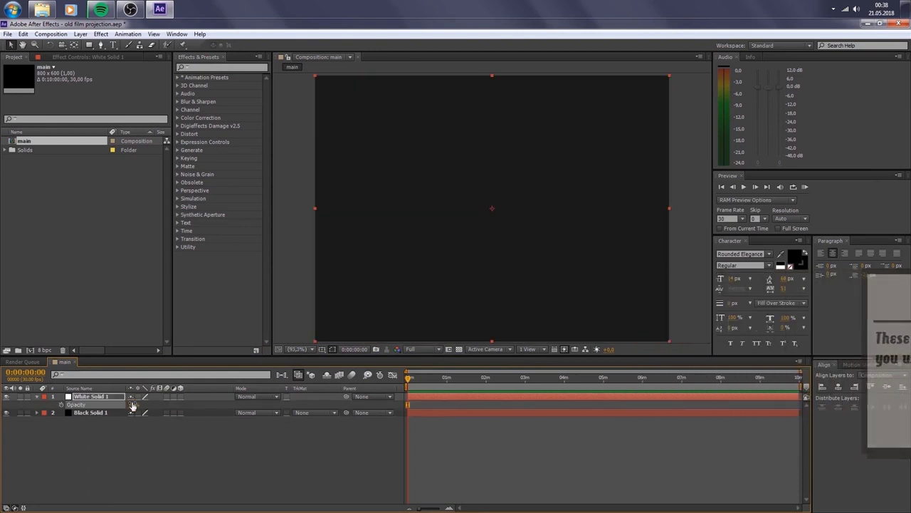
Step: Import the Blac Youngsta Beat It Footage.mp4 clip into the project
{"action": "left_click", "coordinate": [52, 201]}
{"action": "right_click", "coordinate": [52, 201]}
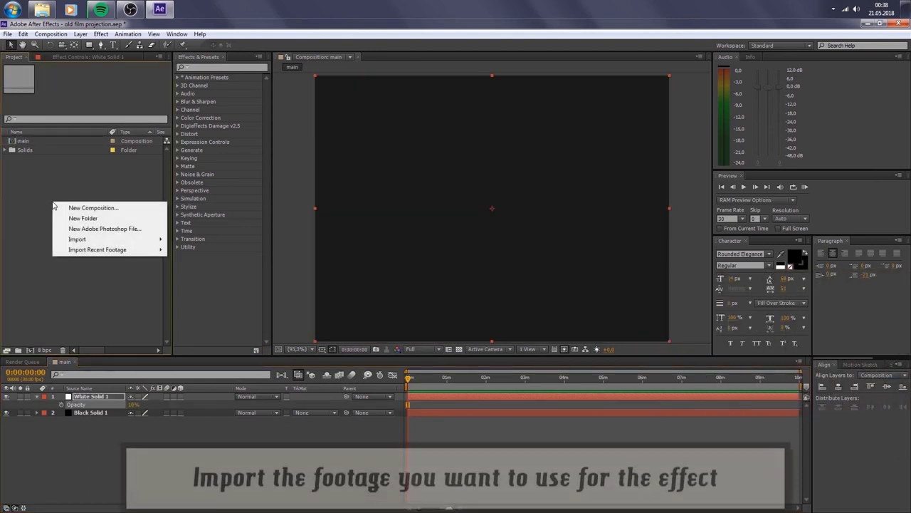
{"action": "mouse_move", "coordinate": [107, 239]}
{"action": "left_click", "coordinate": [188, 238]}
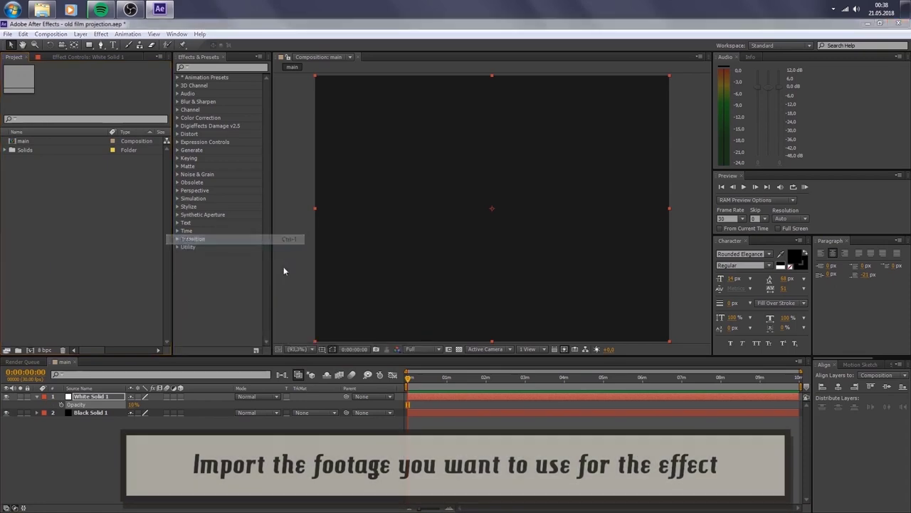
{"action": "double_click", "coordinate": [392, 114]}
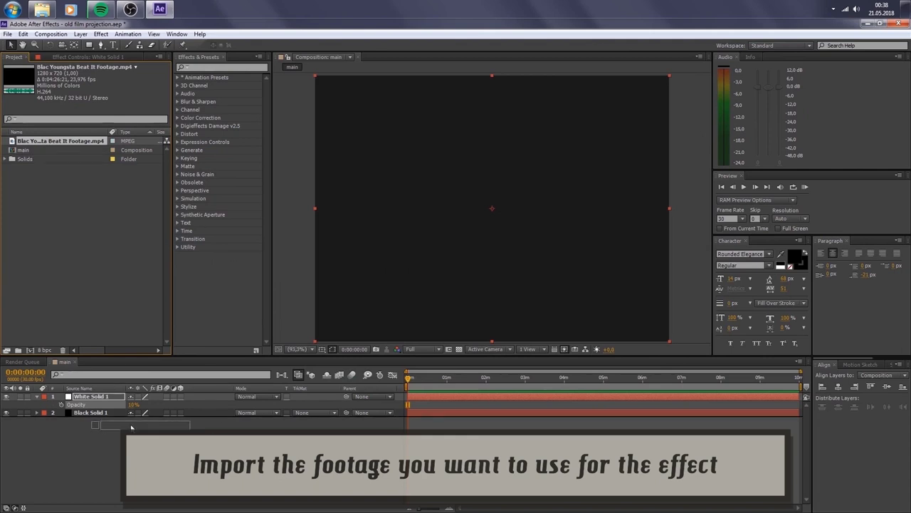
Step: Place the footage between the two solids and jump to a frame showing it
{"action": "left_click_drag", "start_coordinate": [61, 141], "coordinate": [143, 413]}
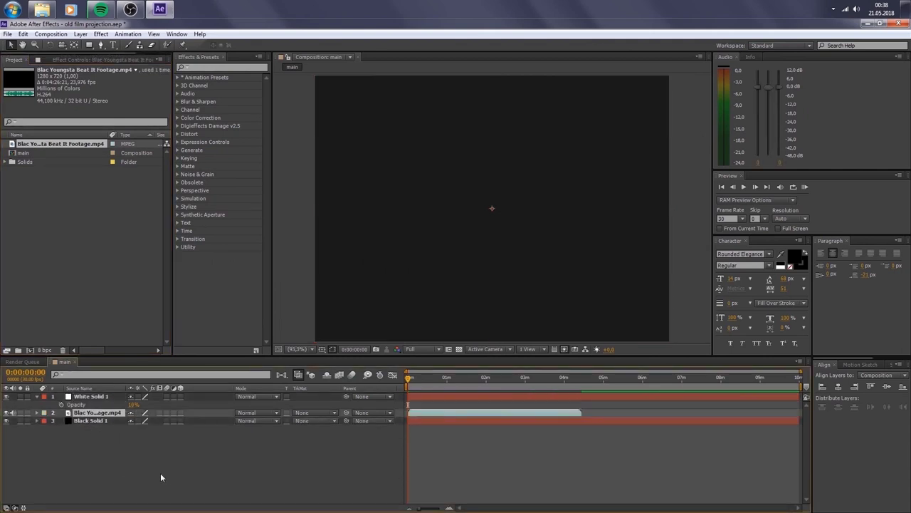
{"action": "left_click", "coordinate": [365, 349]}
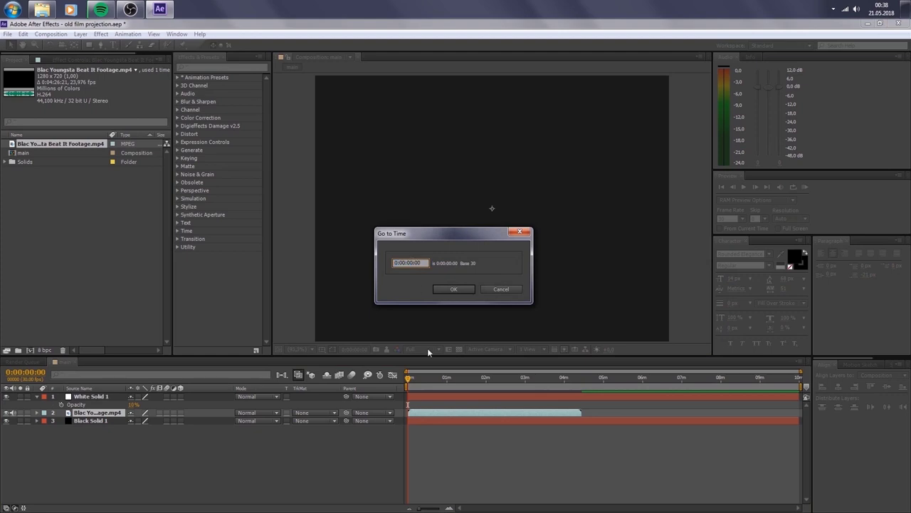
{"action": "key", "text": "Return"}
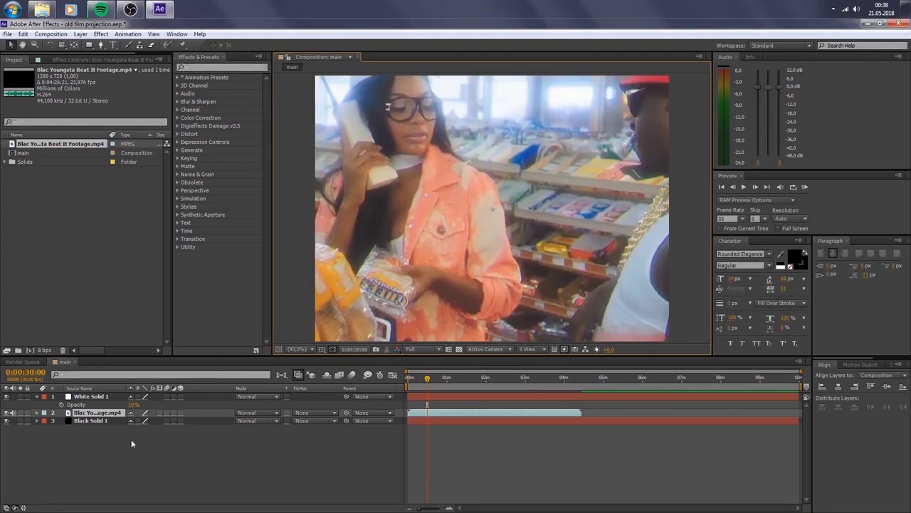
Step: Add a new adjustment layer at the top of the layer stack
{"action": "right_click", "coordinate": [152, 447]}
{"action": "mouse_move", "coordinate": [175, 343]}
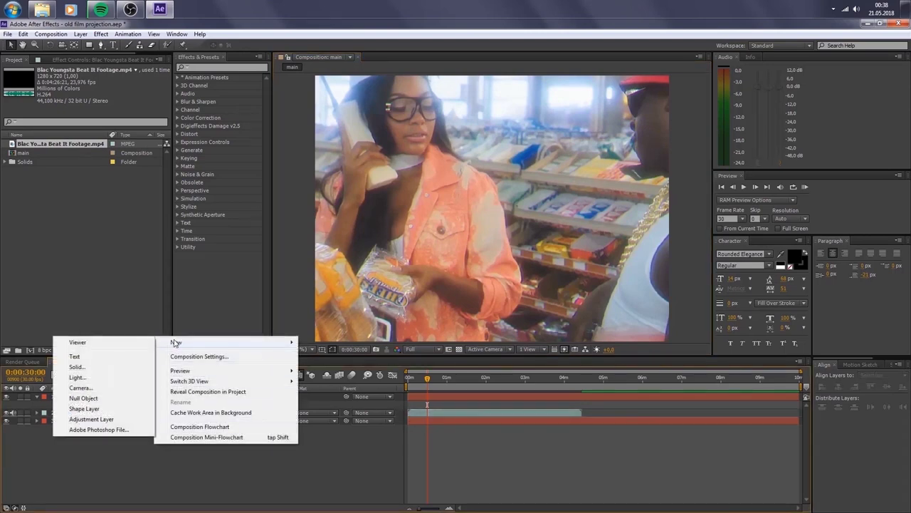
{"action": "left_click", "coordinate": [92, 419]}
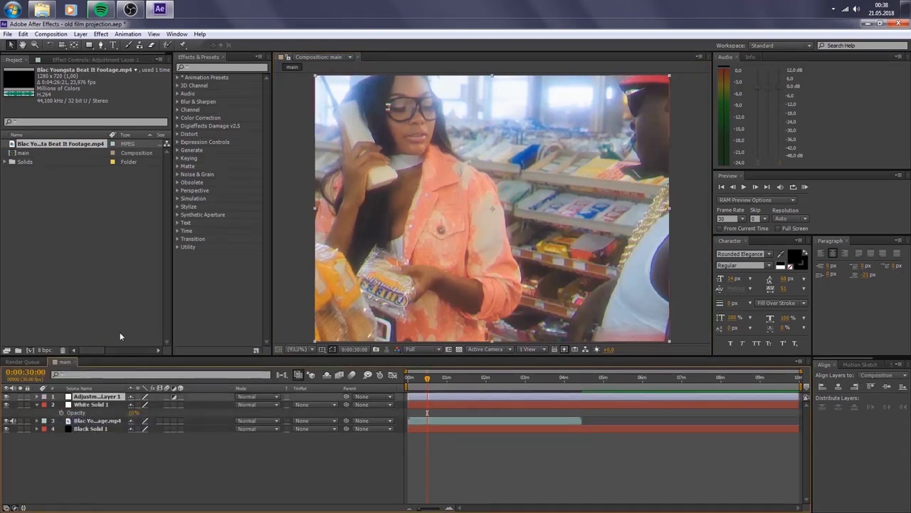
Step: Apply a Tint effect to the adjustment layer, mapping white to F1ECD7
{"action": "left_click", "coordinate": [62, 61]}
{"action": "left_click", "coordinate": [206, 65]}
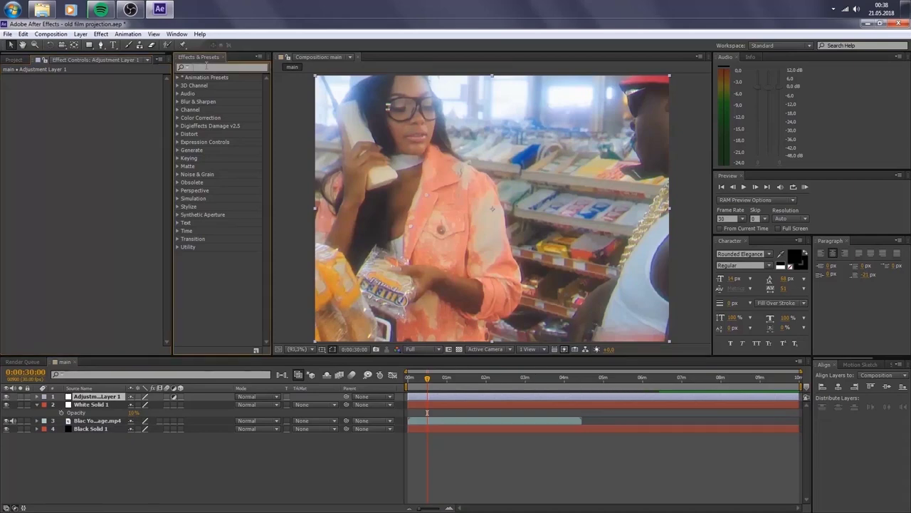
{"action": "type", "text": "tint"}
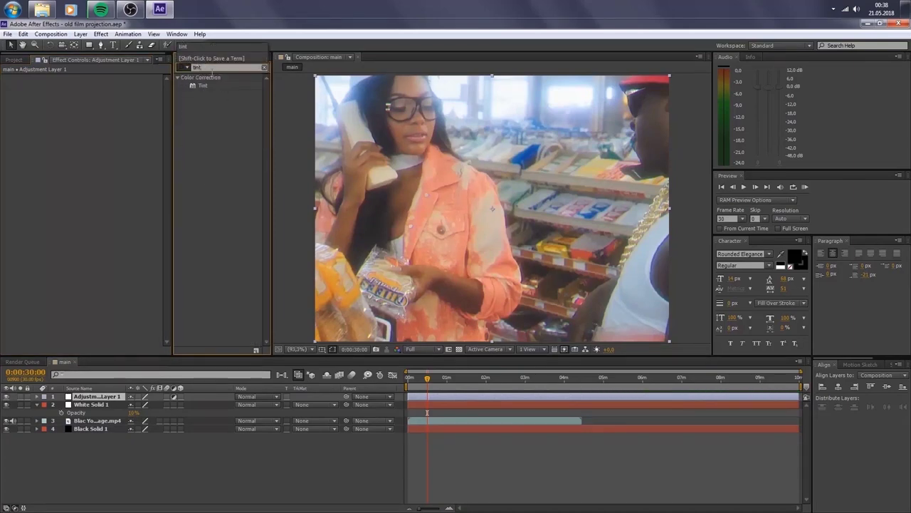
{"action": "double_click", "coordinate": [203, 86]}
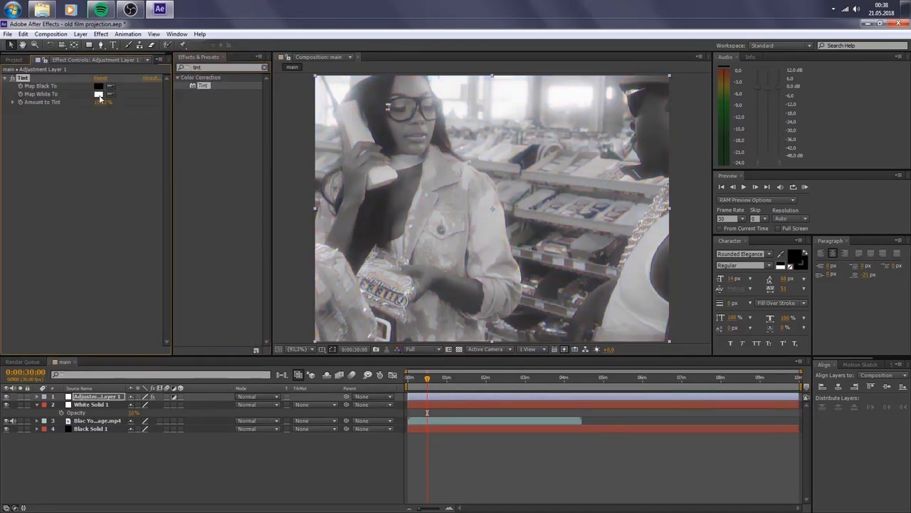
{"action": "left_click", "coordinate": [98, 93]}
{"action": "left_click", "coordinate": [287, 425]}
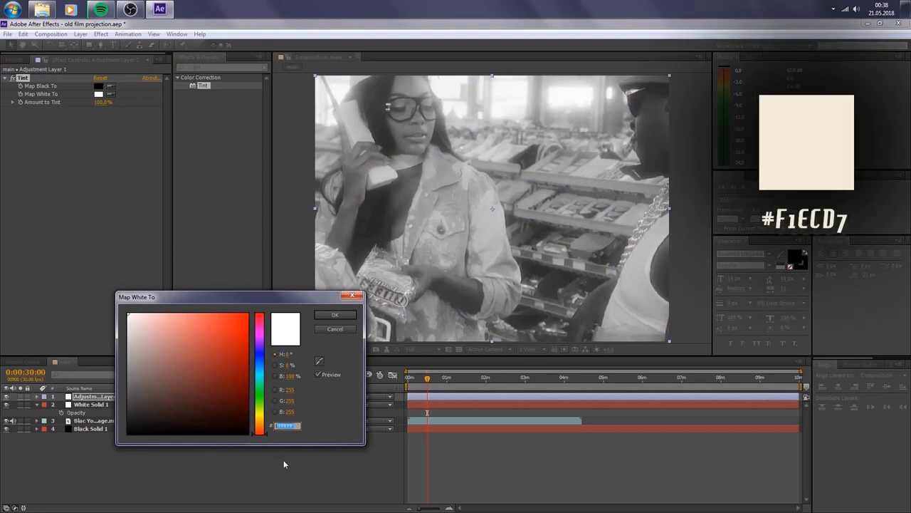
{"action": "type", "text": "F1"}
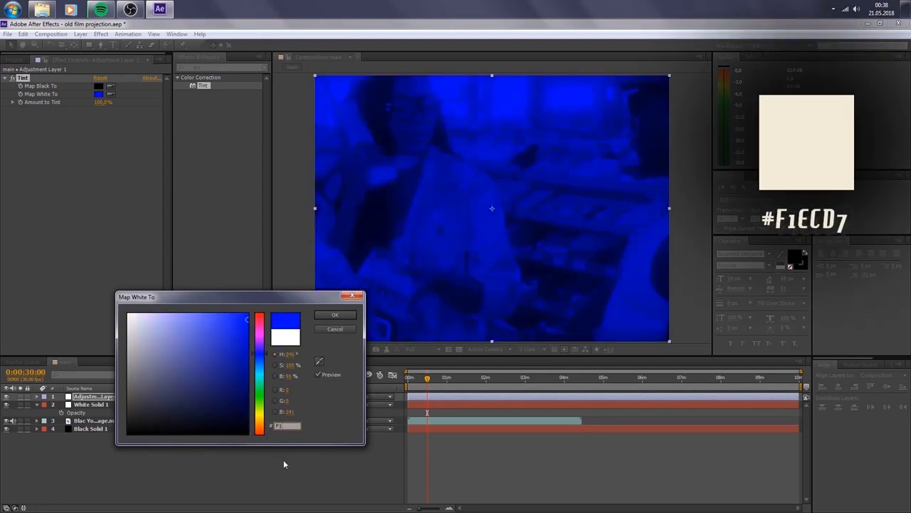
{"action": "type", "text": "ECD"}
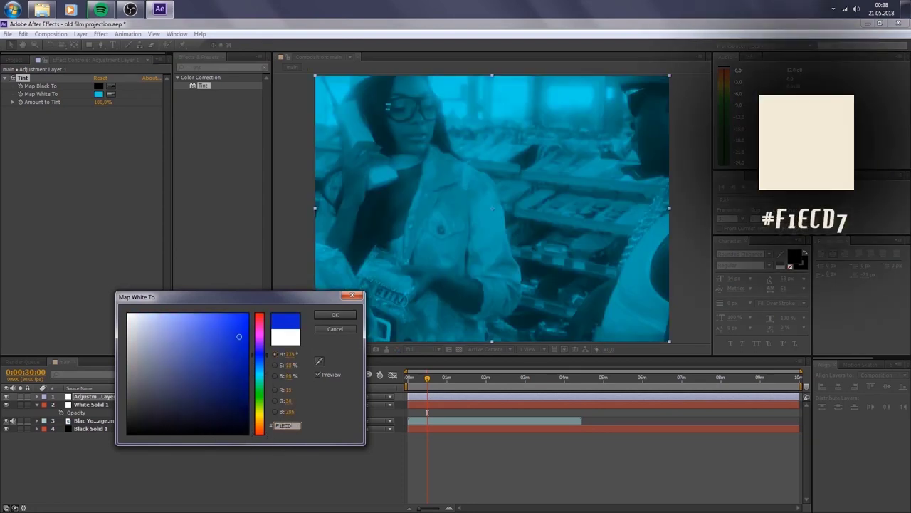
{"action": "type", "text": "7"}
{"action": "key", "text": "Return"}
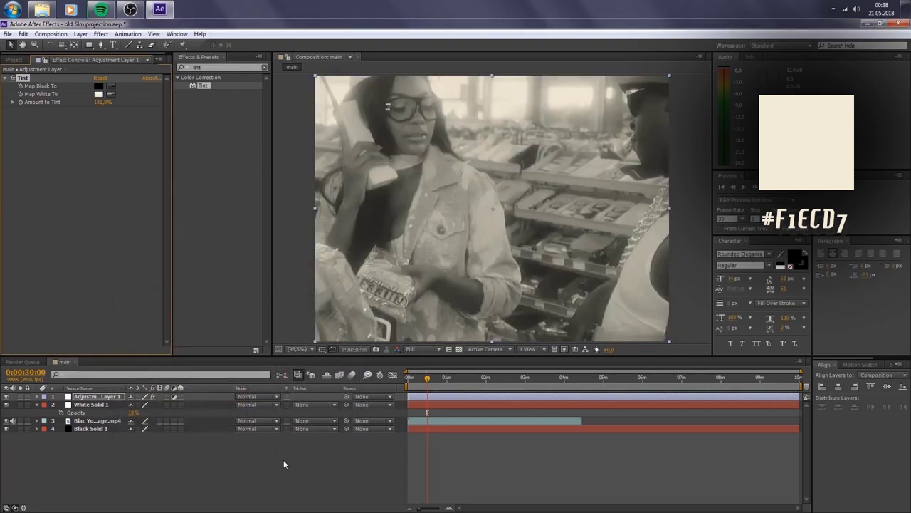
{"action": "left_click", "coordinate": [248, 255]}
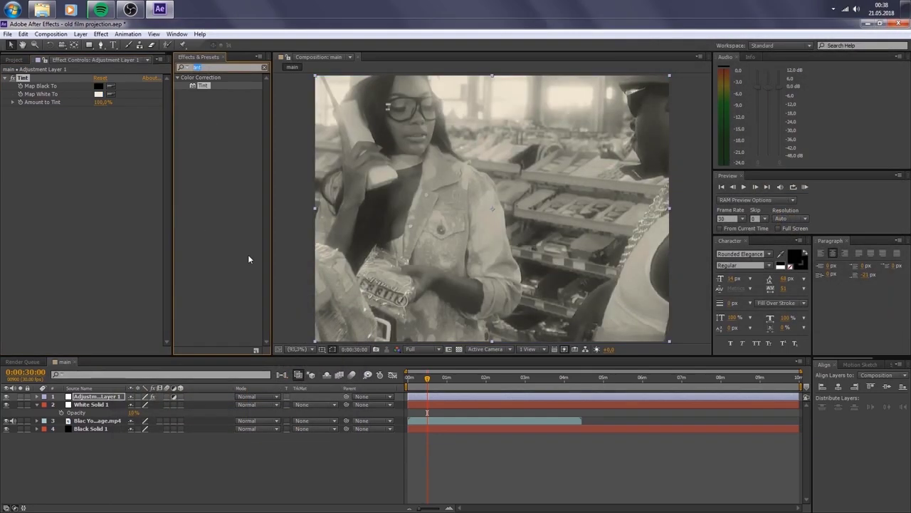
Step: Apply Curves to the adjustment layer and bend it into a gentle S-curve
{"action": "type", "text": "curve"}
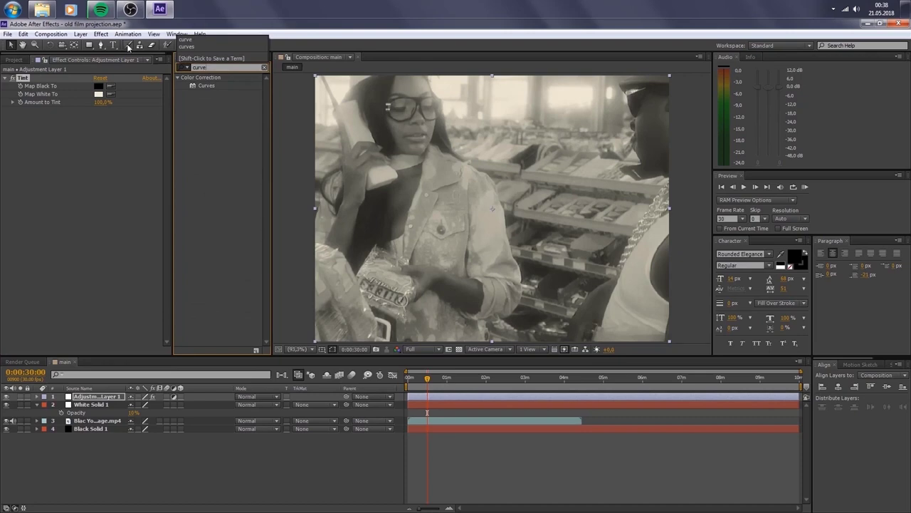
{"action": "mouse_move", "coordinate": [202, 86]}
{"action": "left_mouse_down"}
{"action": "mouse_move", "coordinate": [90, 138]}
{"action": "mouse_move", "coordinate": [57, 192]}
{"action": "left_mouse_up"}
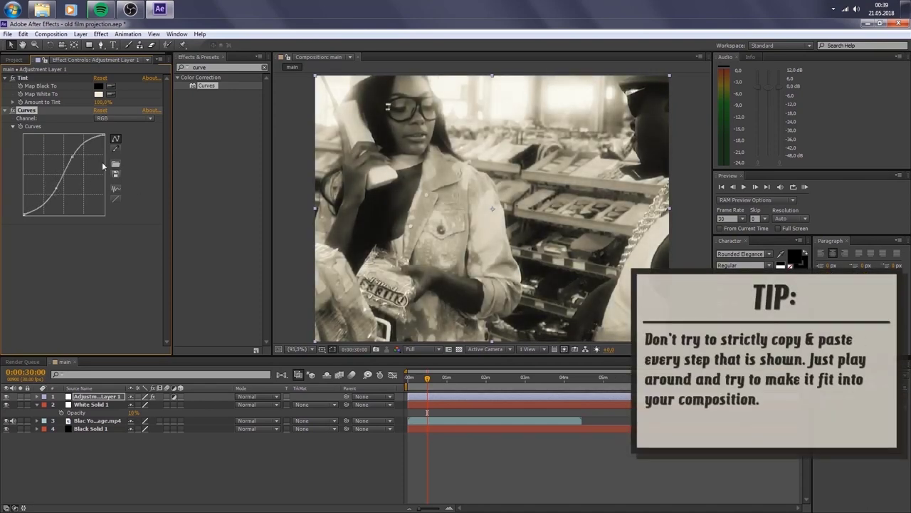
{"action": "left_click_drag", "start_coordinate": [72, 161], "coordinate": [73, 164]}
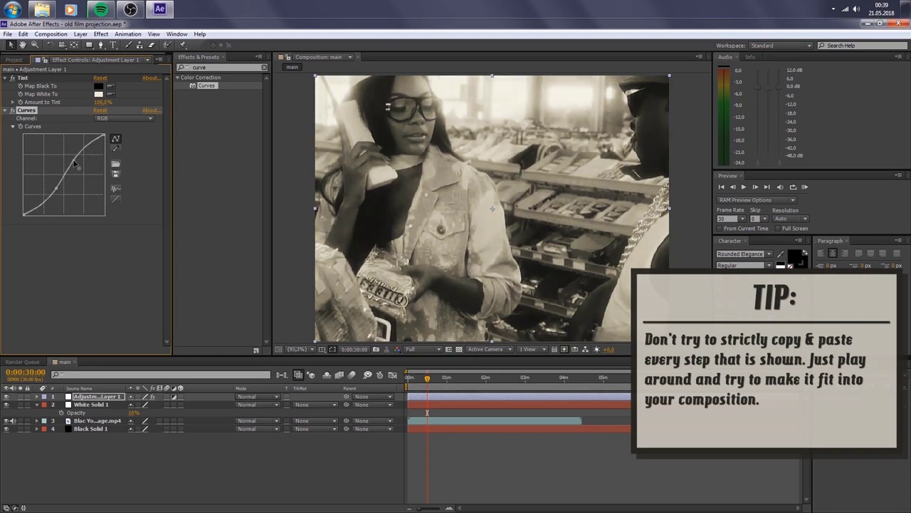
Step: Add an Add Grain effect with Viewing Mode set to Final Output
{"action": "left_click", "coordinate": [215, 85]}
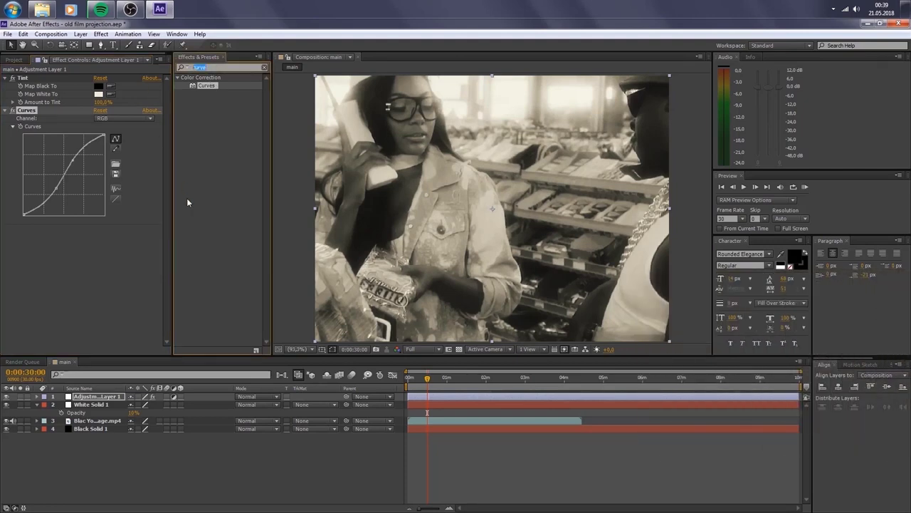
{"action": "type", "text": "add gra"}
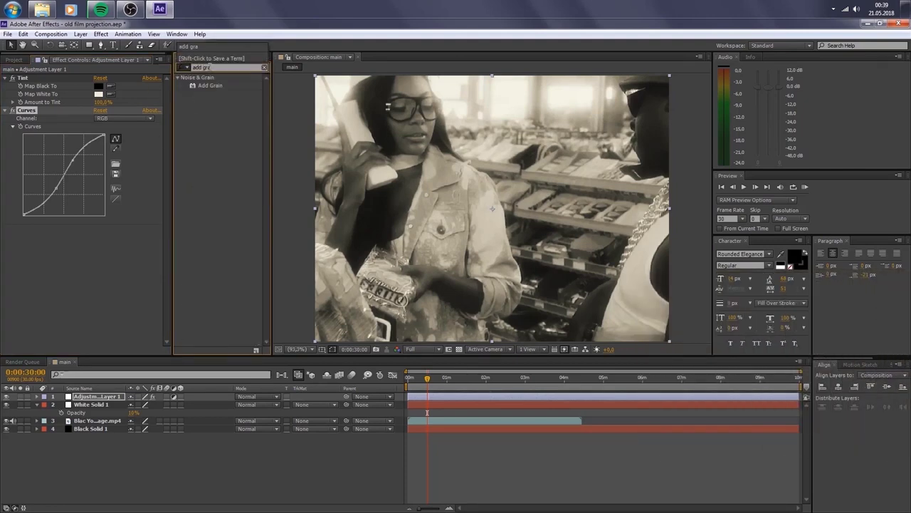
{"action": "double_click", "coordinate": [218, 85]}
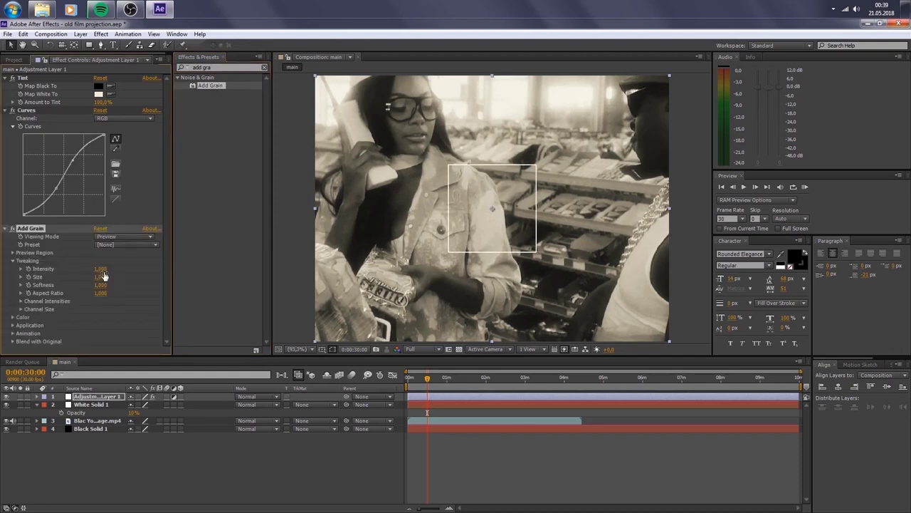
{"action": "left_click", "coordinate": [132, 238]}
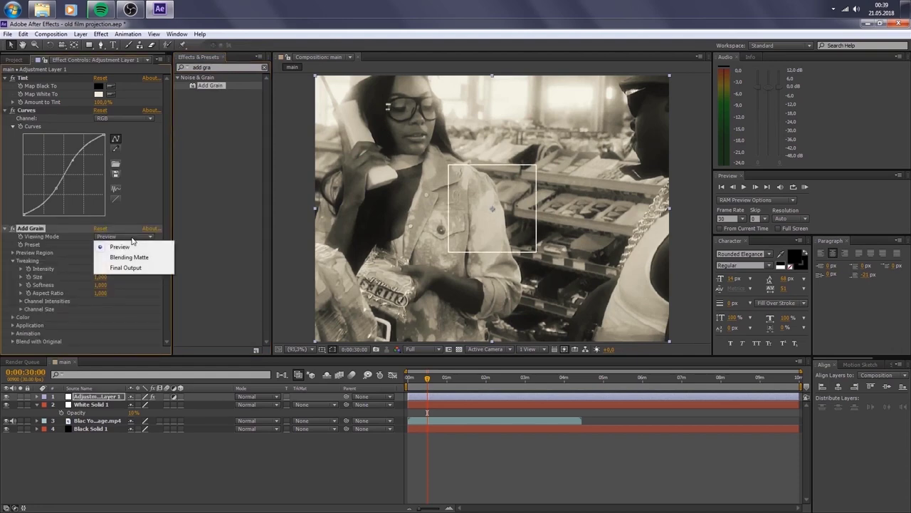
{"action": "left_click", "coordinate": [138, 268]}
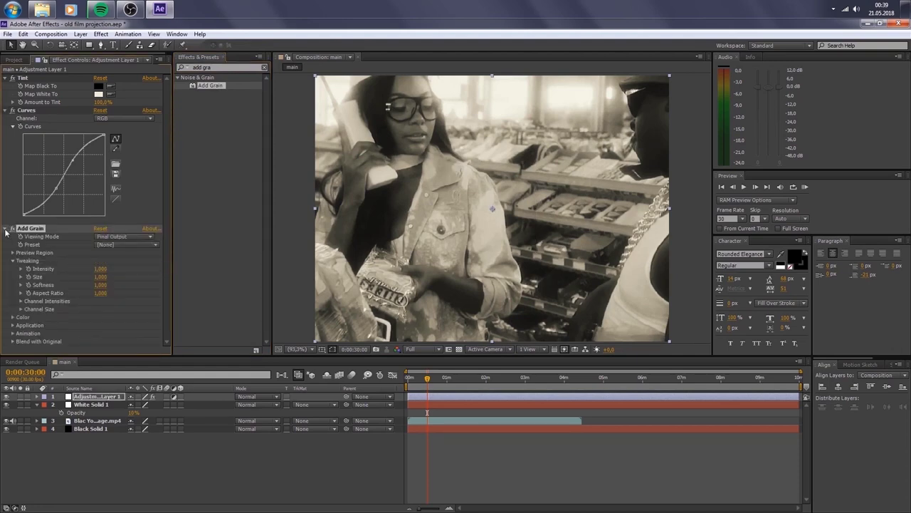
{"action": "left_click", "coordinate": [215, 67]}
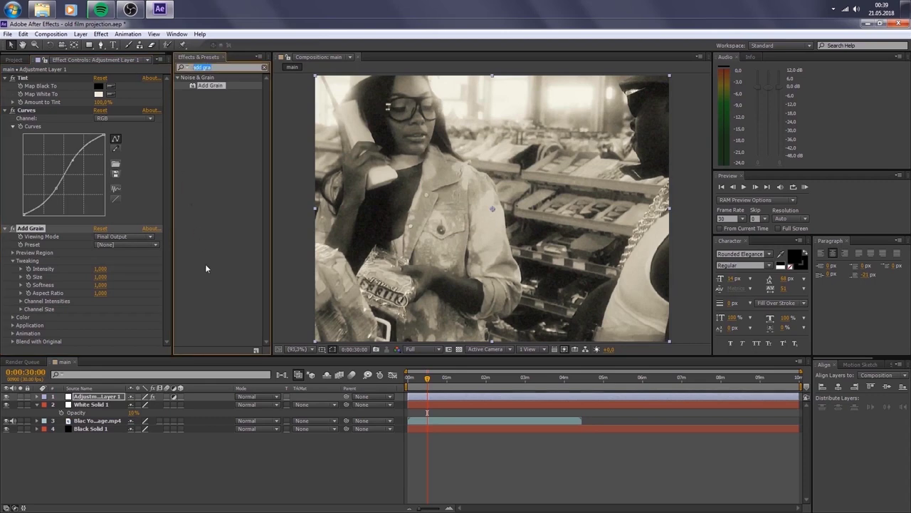
{"action": "type", "text": "glow"}
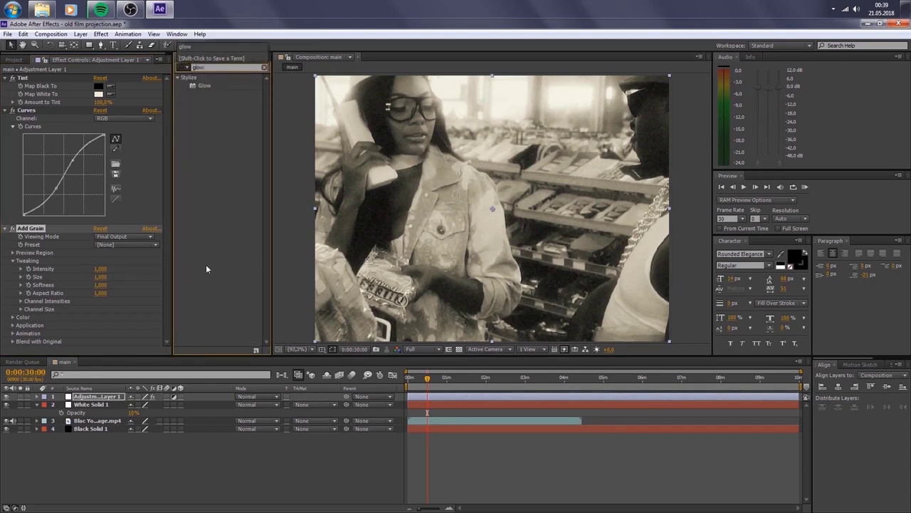
Step: Apply Glow to the adjustment layer with threshold 4%, radius 33 and intensity 0.3
{"action": "left_click_drag", "start_coordinate": [203, 84], "coordinate": [107, 291]}
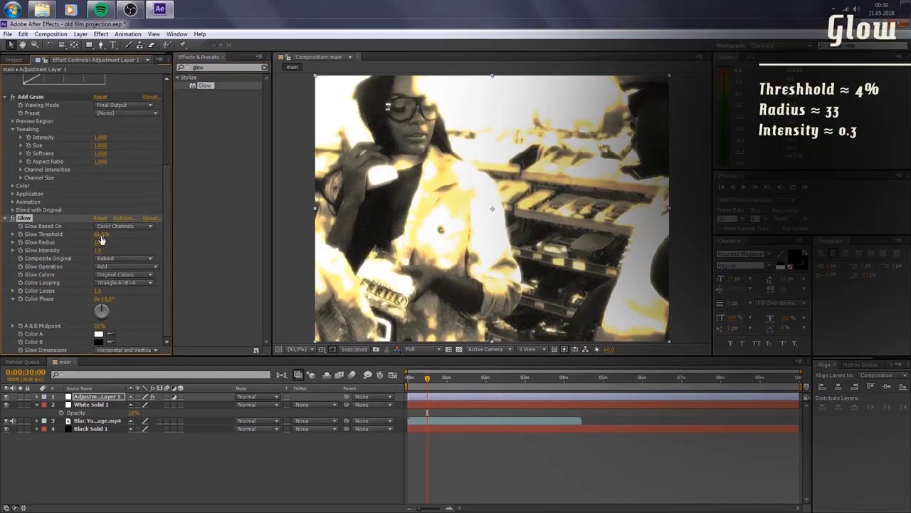
{"action": "left_click", "coordinate": [100, 235]}
{"action": "type", "text": "4"}
{"action": "key", "text": "Return"}
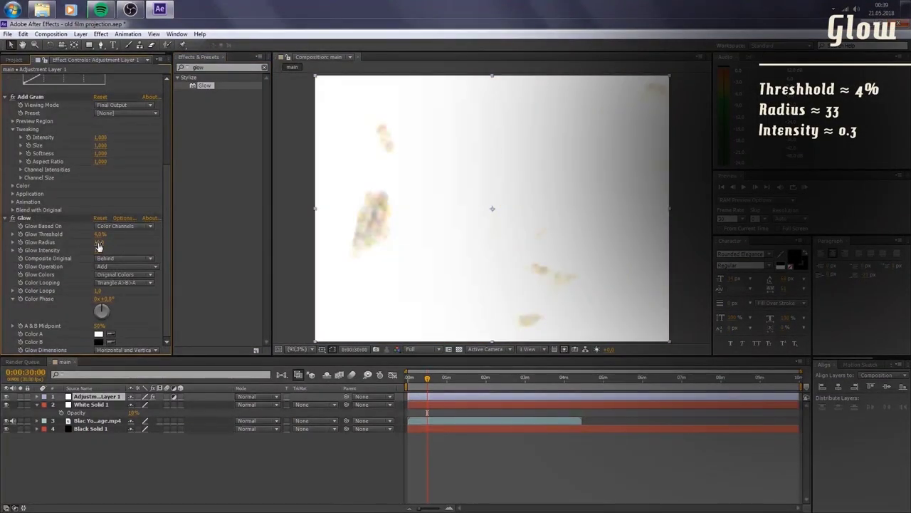
{"action": "left_click", "coordinate": [99, 242]}
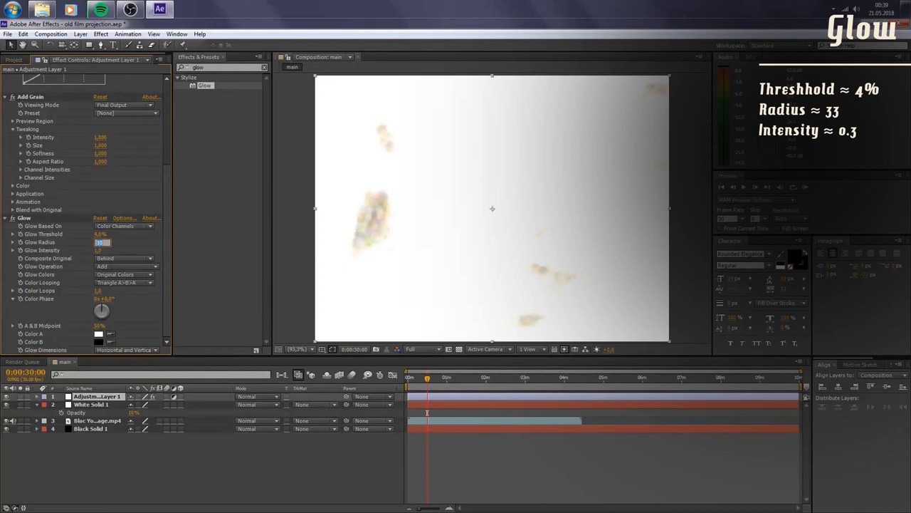
{"action": "left_click", "coordinate": [99, 250]}
{"action": "type", "text": "0,3"}
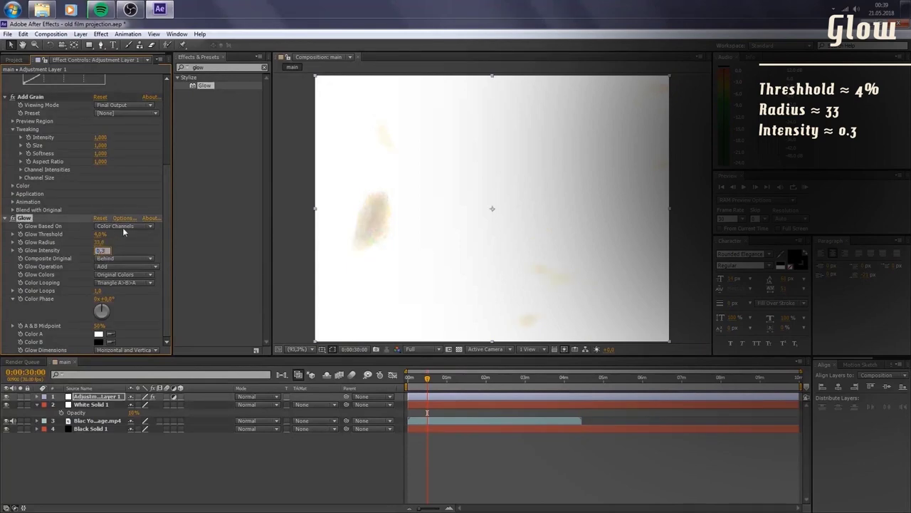
{"action": "key", "text": "Return"}
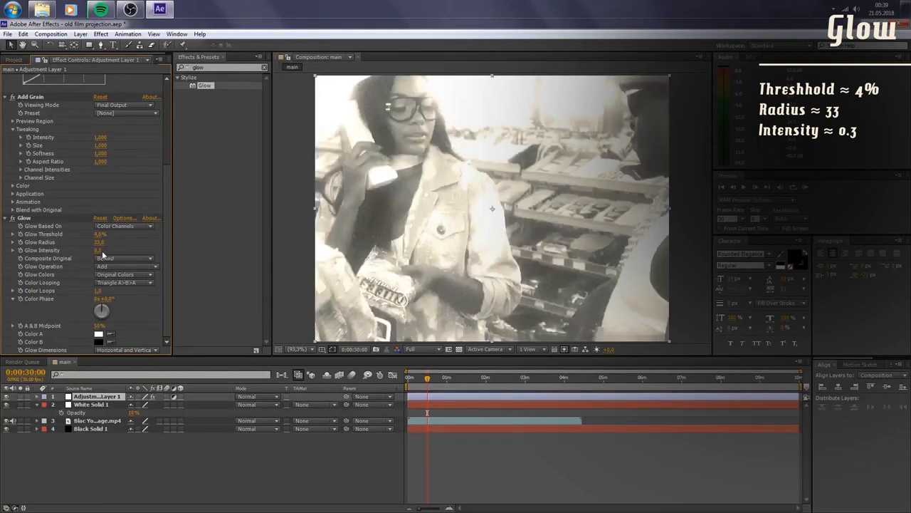
{"action": "left_click", "coordinate": [102, 250]}
{"action": "left_click", "coordinate": [109, 250]}
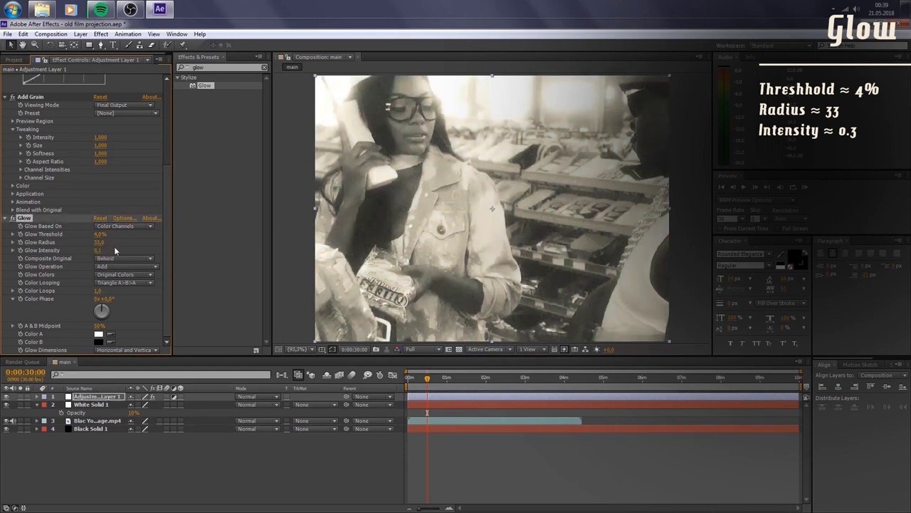
{"action": "left_click", "coordinate": [101, 251]}
{"action": "key", "text": "Return"}
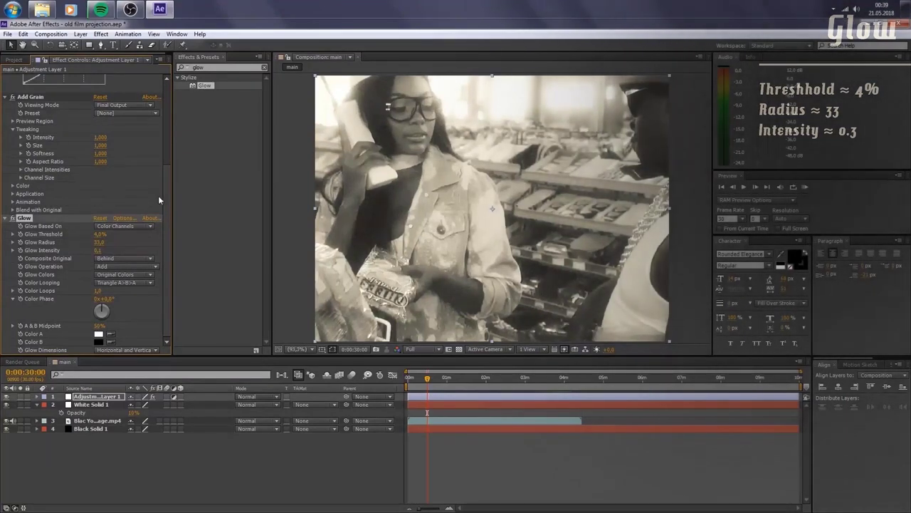
Step: Apply CC Radial Blur to the adjustment layer, set to Centered Zoom with amount 6
{"action": "left_click", "coordinate": [221, 67]}
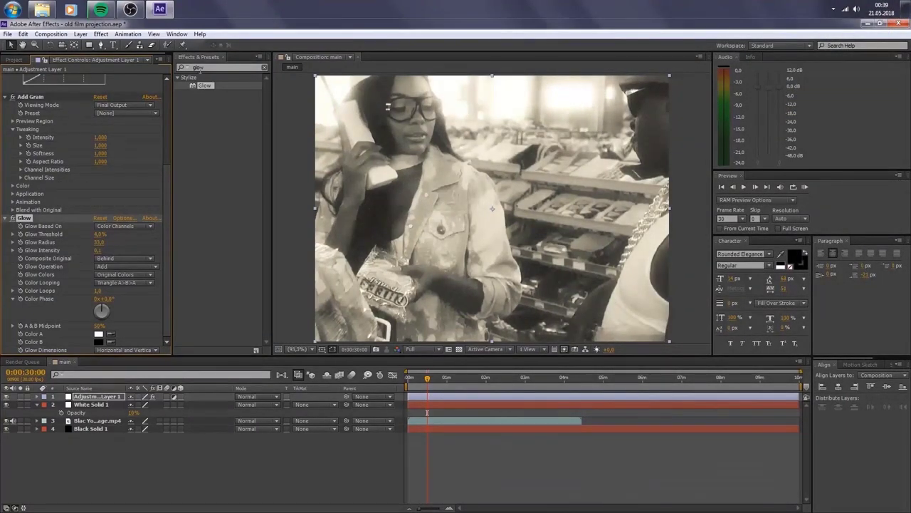
{"action": "type", "text": "cc rad"}
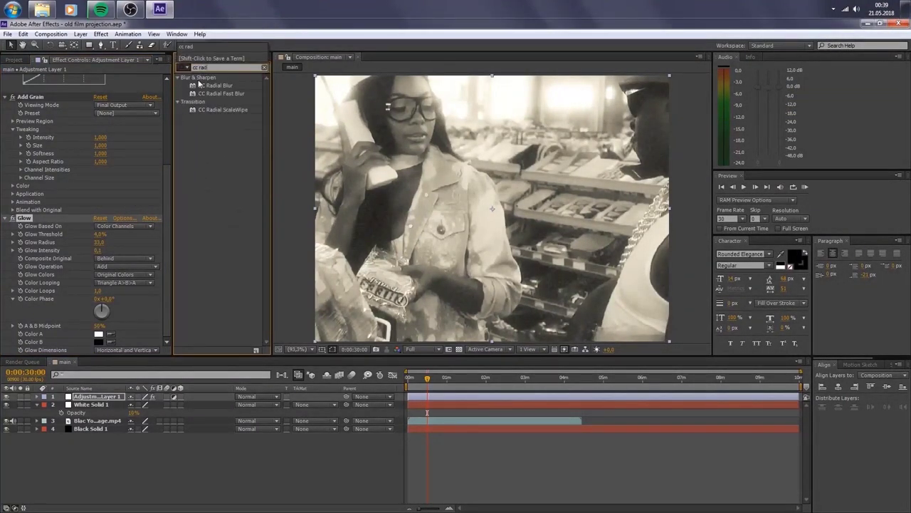
{"action": "left_click", "coordinate": [227, 85]}
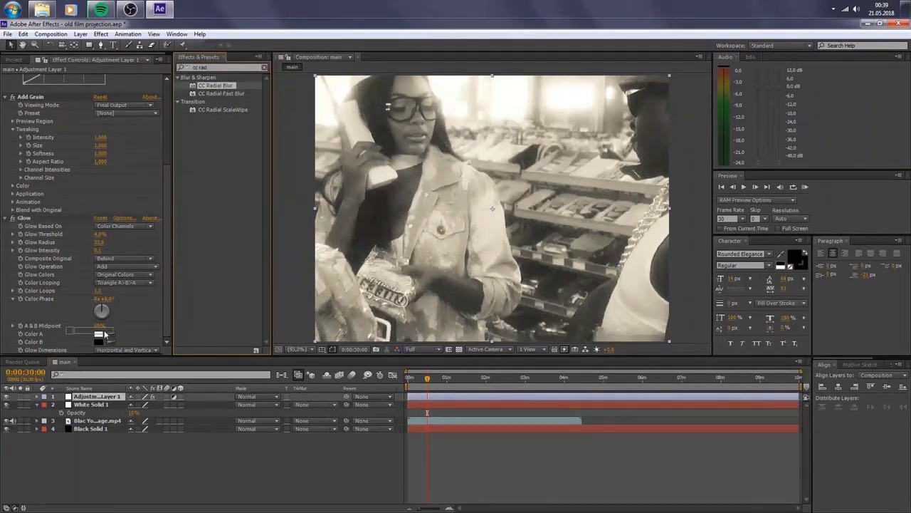
{"action": "left_click_drag", "start_coordinate": [226, 85], "coordinate": [143, 278]}
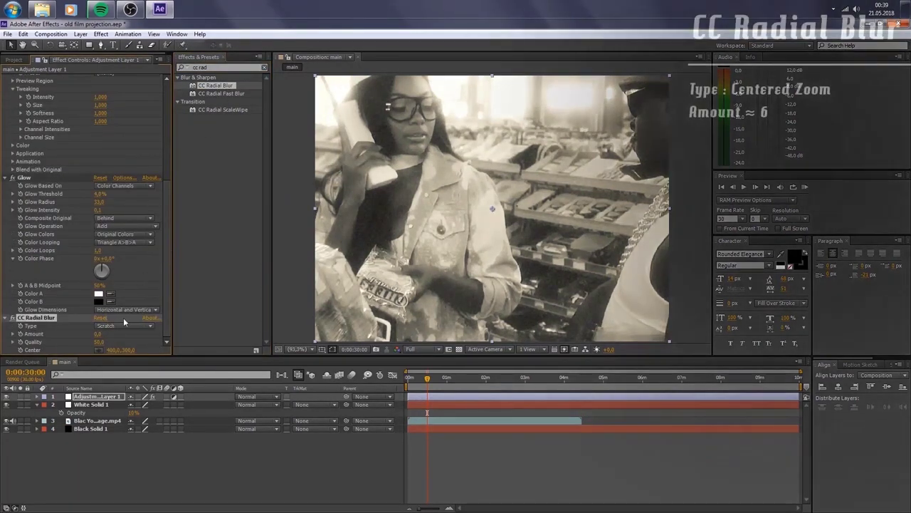
{"action": "left_click", "coordinate": [125, 326]}
{"action": "left_click", "coordinate": [112, 346]}
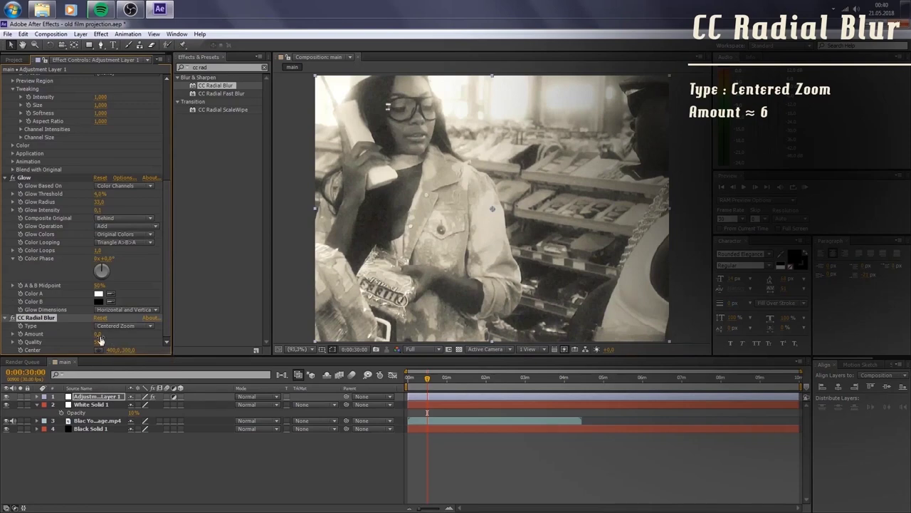
{"action": "left_click", "coordinate": [98, 334]}
{"action": "type", "text": "6"}
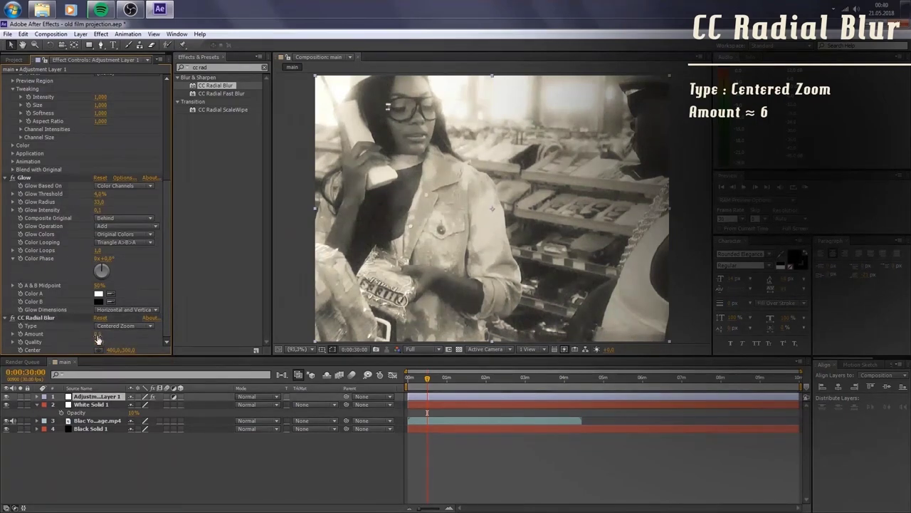
{"action": "key", "text": "Return"}
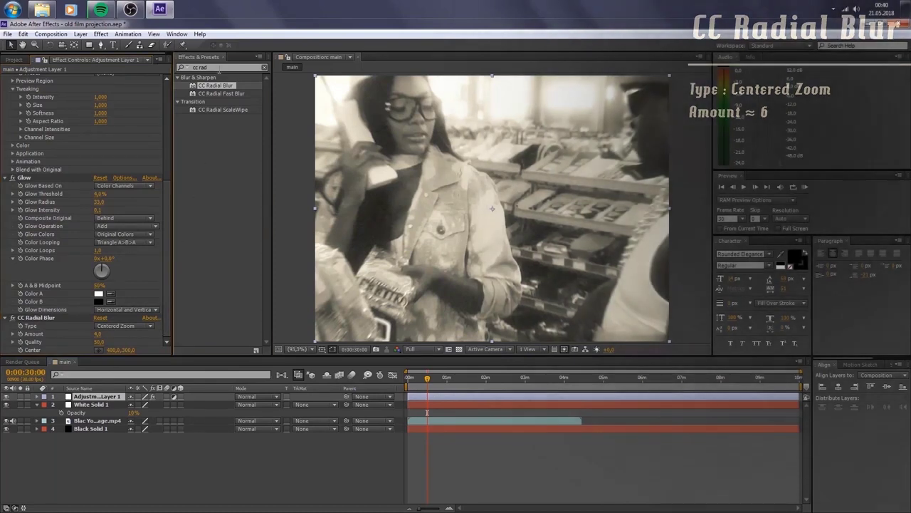
Step: Apply Camera Lens Blur to the adjustment layer with a blur radius of 3
{"action": "type", "text": "camery"}
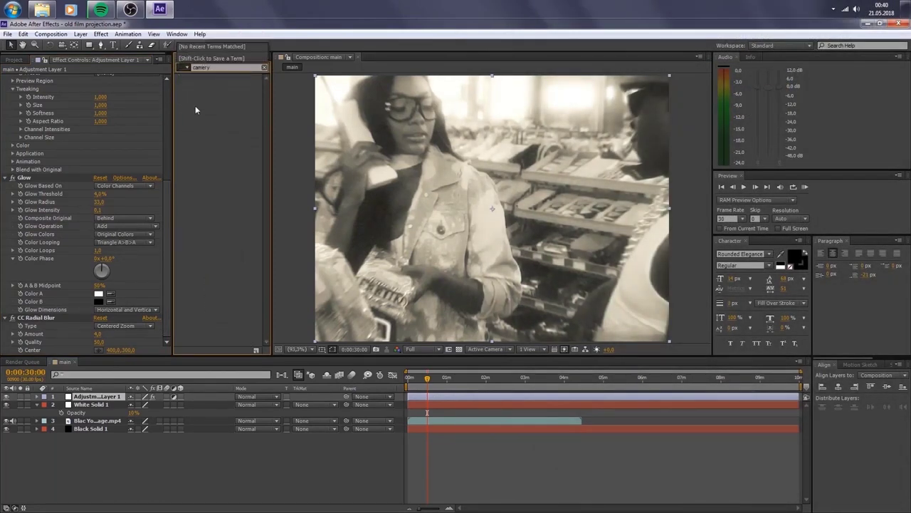
{"action": "key", "text": "BackSpace"}
{"action": "type", "text": "a"}
{"action": "left_click_drag", "start_coordinate": [213, 85], "coordinate": [77, 346]}
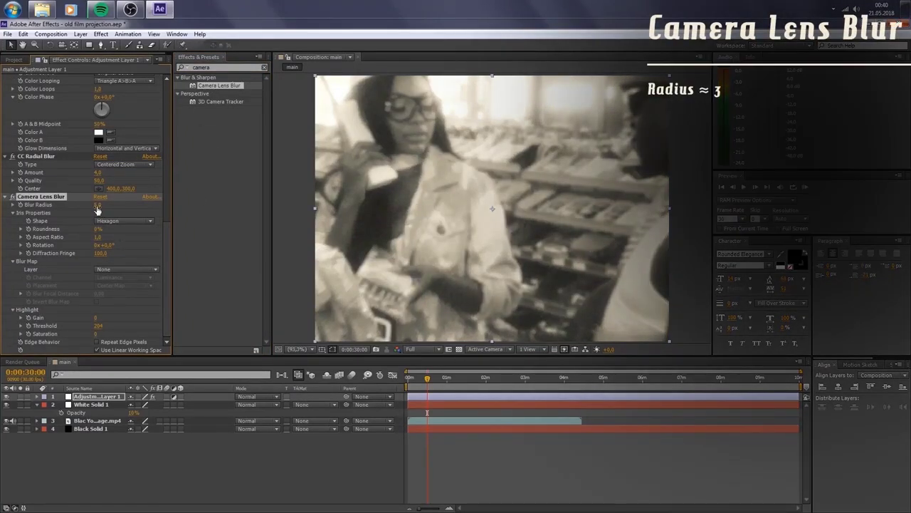
{"action": "left_click", "coordinate": [96, 205]}
{"action": "type", "text": "3"}
{"action": "key", "text": "Return"}
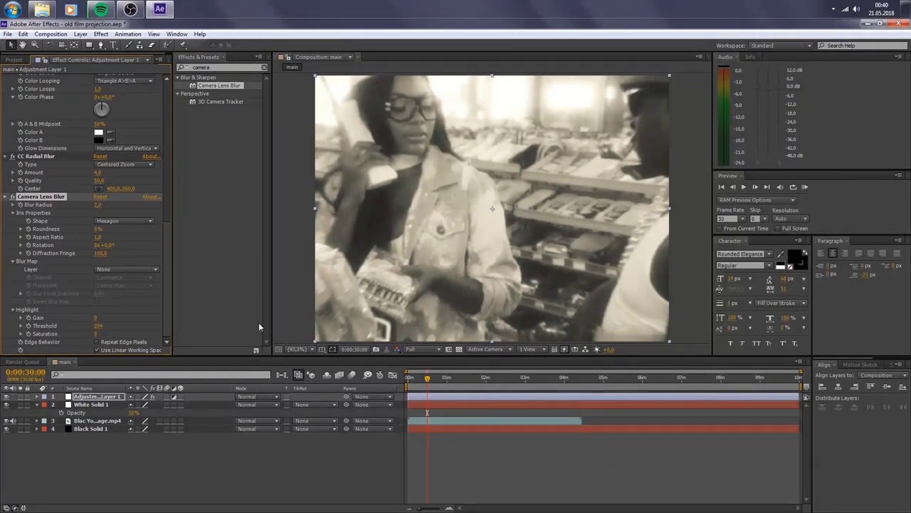
Step: Create a pure black solid layer named stripes at the top of the stack
{"action": "right_click", "coordinate": [205, 473]}
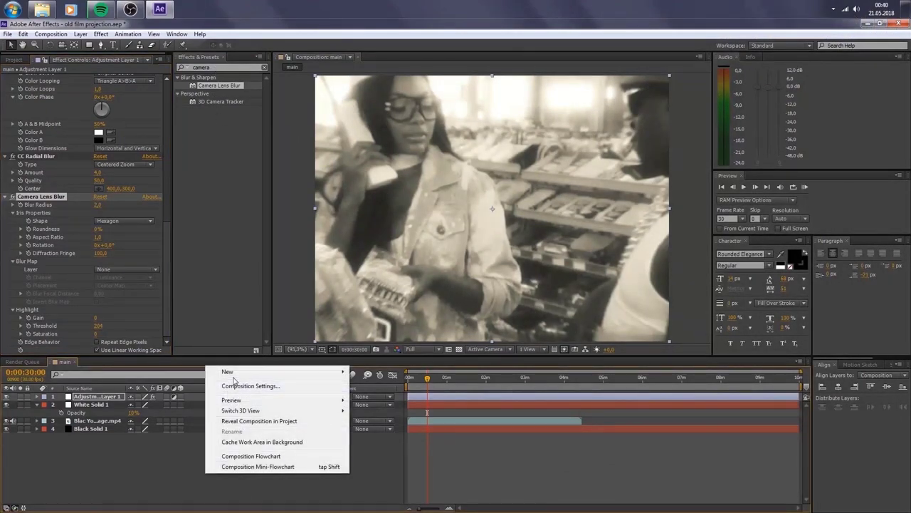
{"action": "mouse_move", "coordinate": [234, 373]}
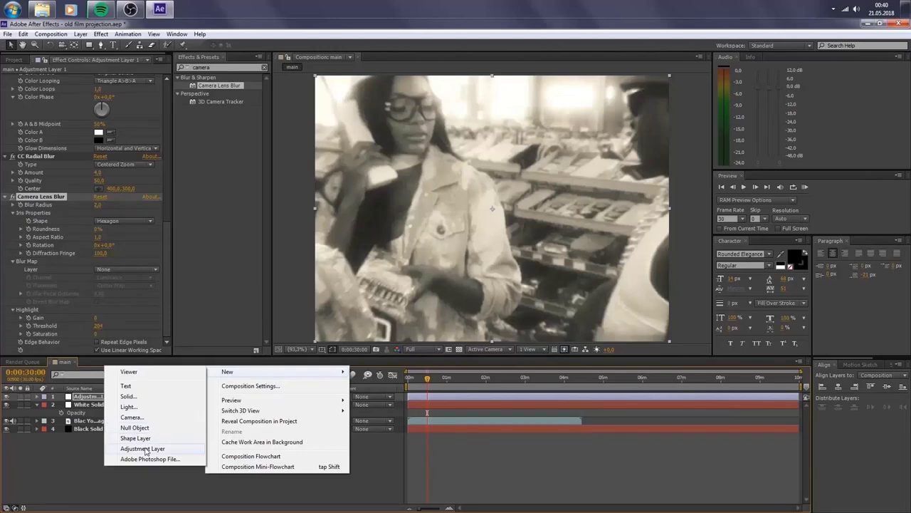
{"action": "left_click", "coordinate": [128, 396]}
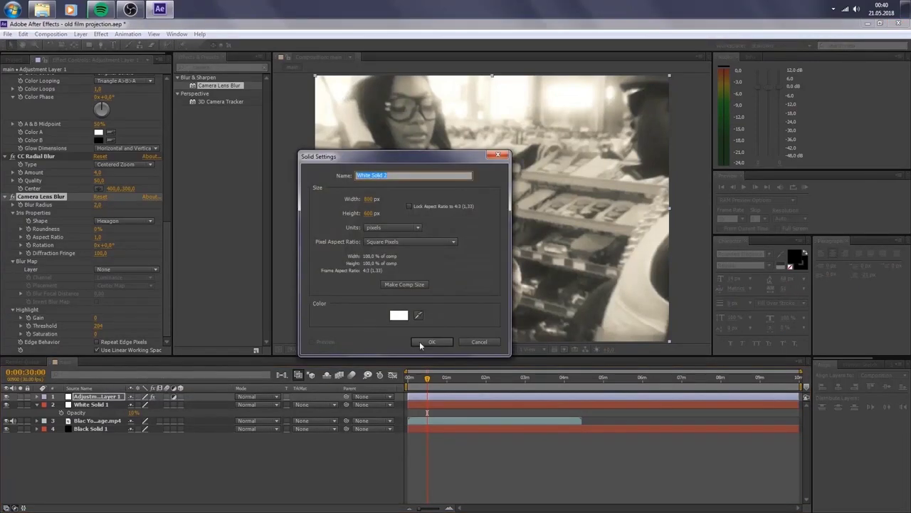
{"action": "left_click", "coordinate": [402, 318]}
{"action": "left_click_drag", "start_coordinate": [138, 393], "coordinate": [61, 482]}
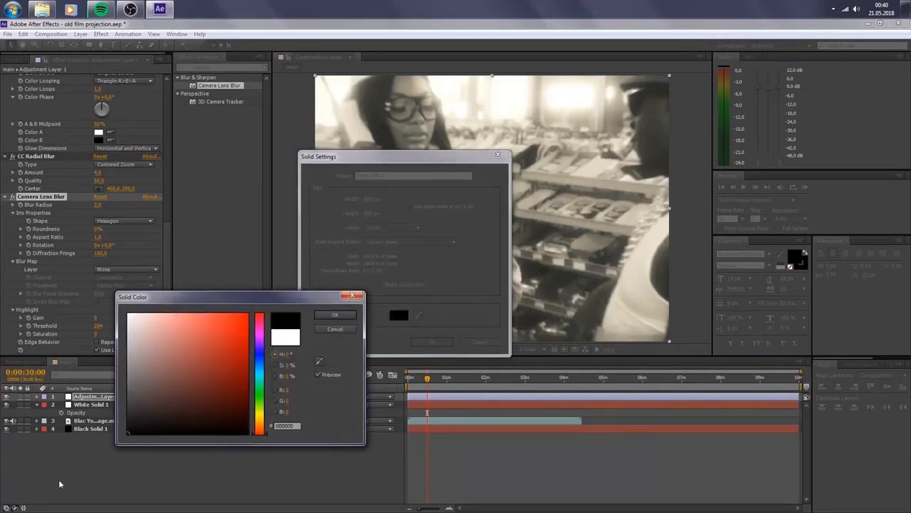
{"action": "left_click", "coordinate": [335, 316]}
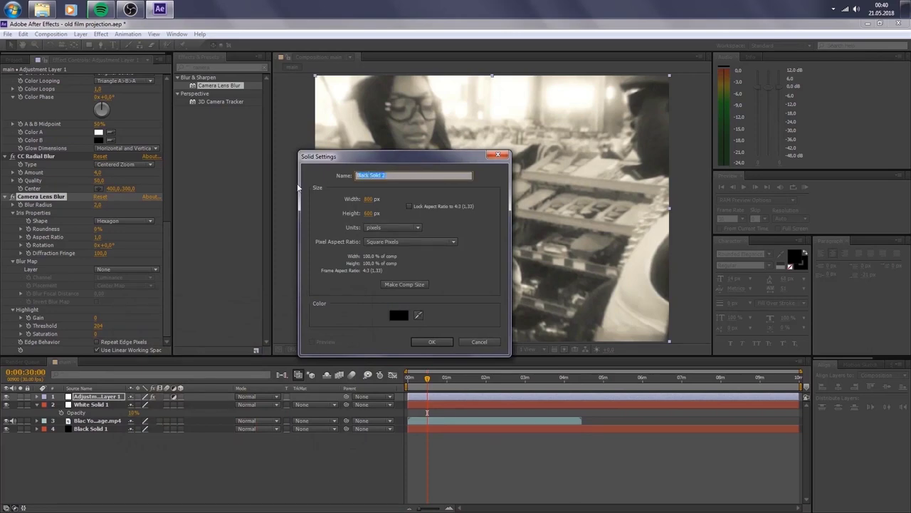
{"action": "type", "text": "stripe"}
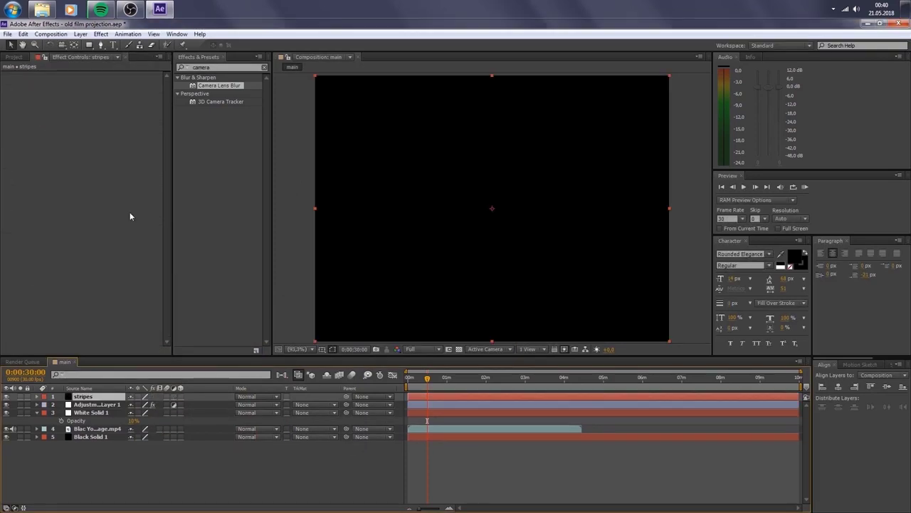
Step: Apply Fractal Noise to stripes with Contrast 200 and Brightness -90
{"action": "left_click", "coordinate": [259, 213]}
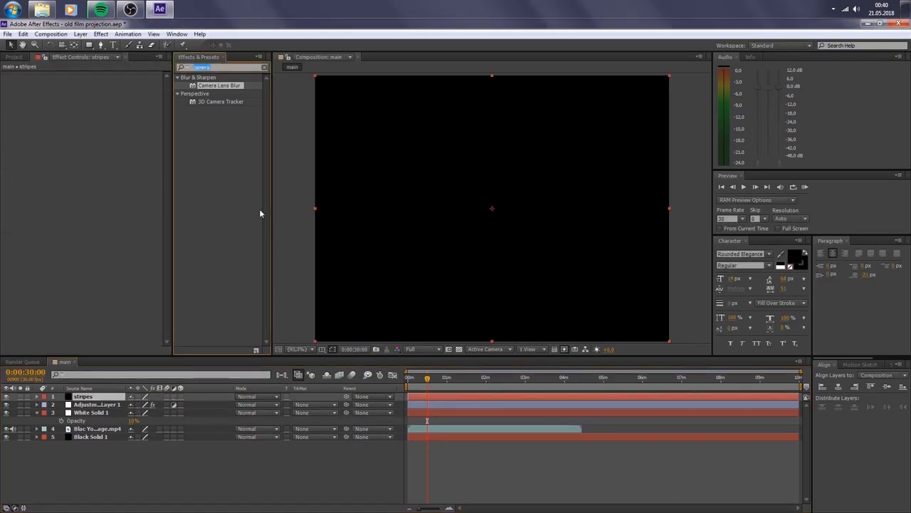
{"action": "type", "text": "frac"}
{"action": "left_click_drag", "start_coordinate": [221, 102], "coordinate": [116, 118]}
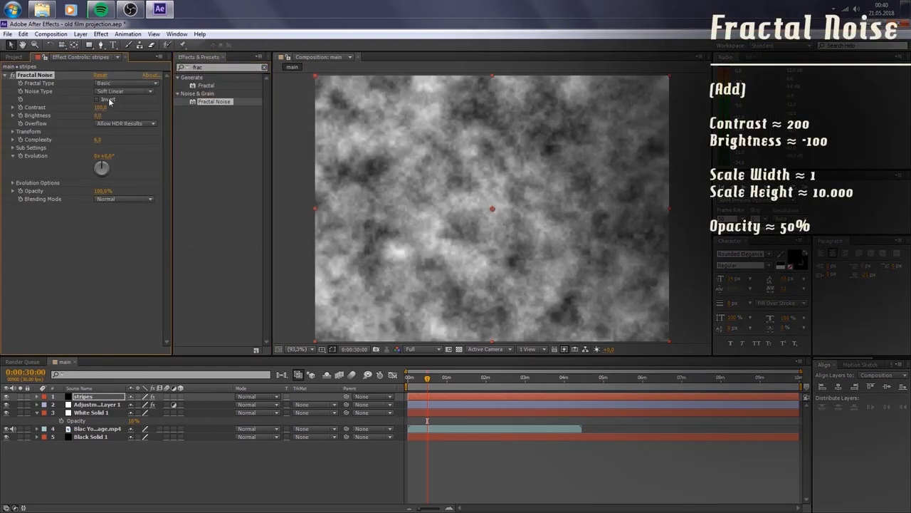
{"action": "left_click", "coordinate": [101, 107]}
{"action": "type", "text": "200"}
{"action": "key", "text": "Return"}
{"action": "left_click", "coordinate": [97, 116]}
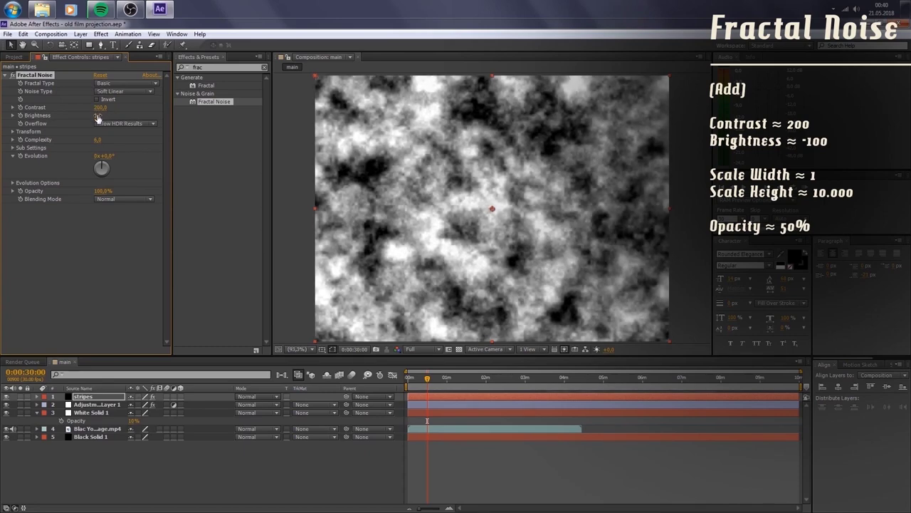
{"action": "left_click", "coordinate": [98, 116]}
{"action": "type", "text": "-90"}
{"action": "key", "text": "Return"}
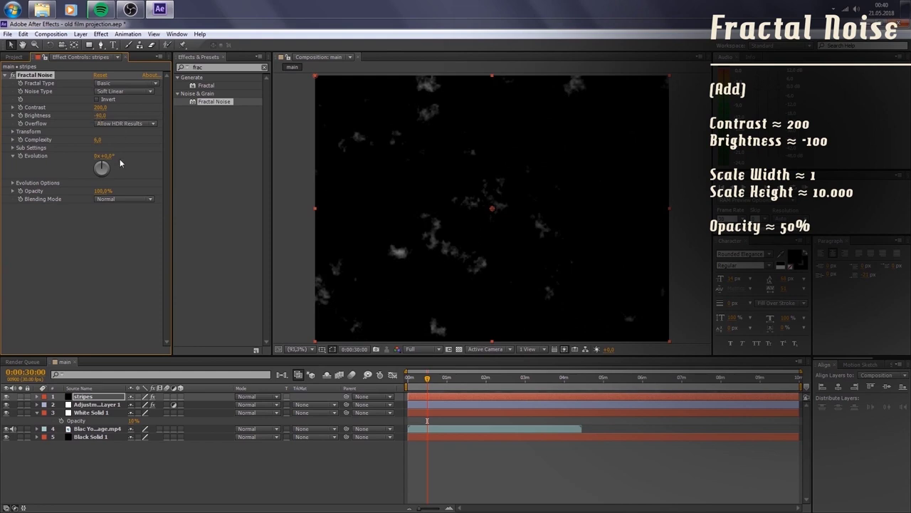
Step: Turn off Uniform Scaling and set noise Scale Width 2, Scale Height 10000
{"action": "left_click", "coordinate": [12, 132]}
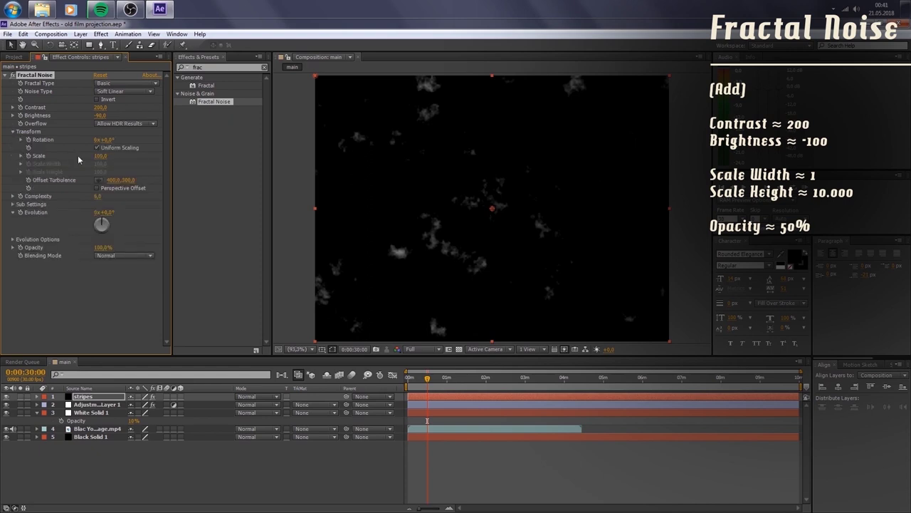
{"action": "left_click", "coordinate": [21, 156]}
{"action": "left_click", "coordinate": [99, 148]}
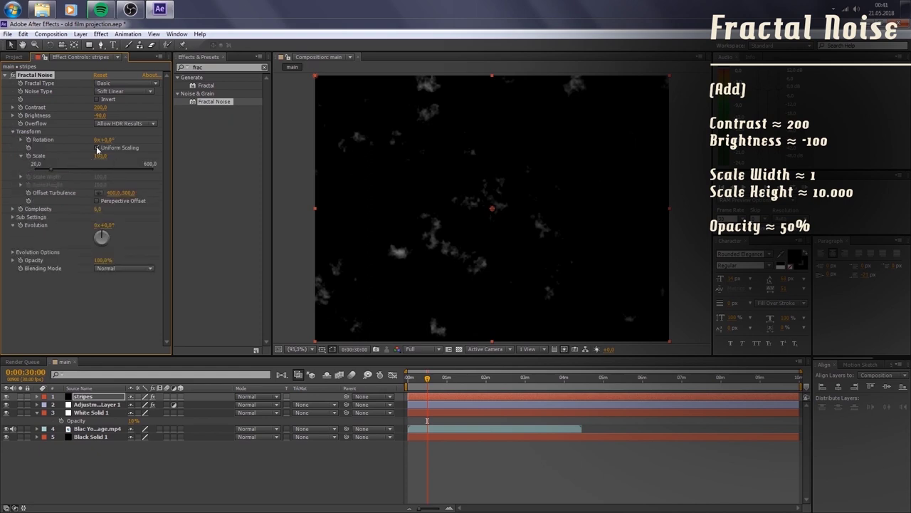
{"action": "left_click", "coordinate": [101, 163]}
{"action": "type", "text": "1"}
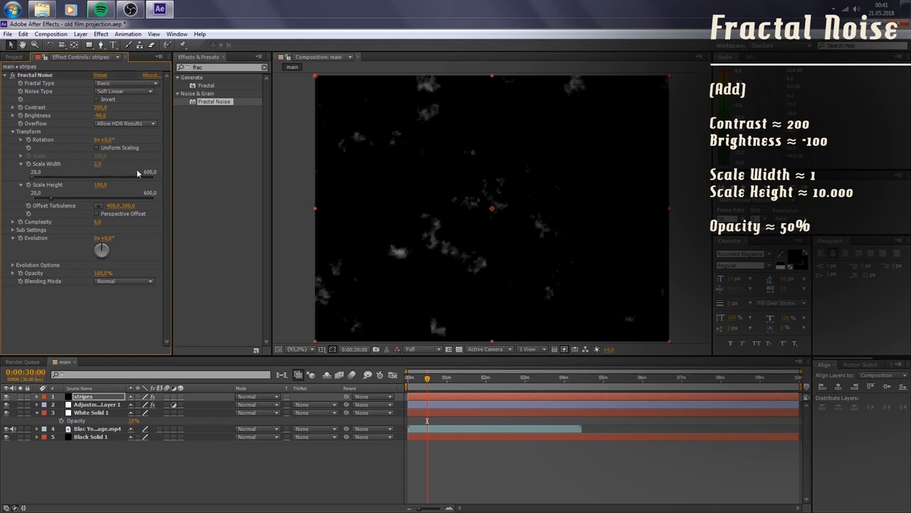
{"action": "key", "text": "Return"}
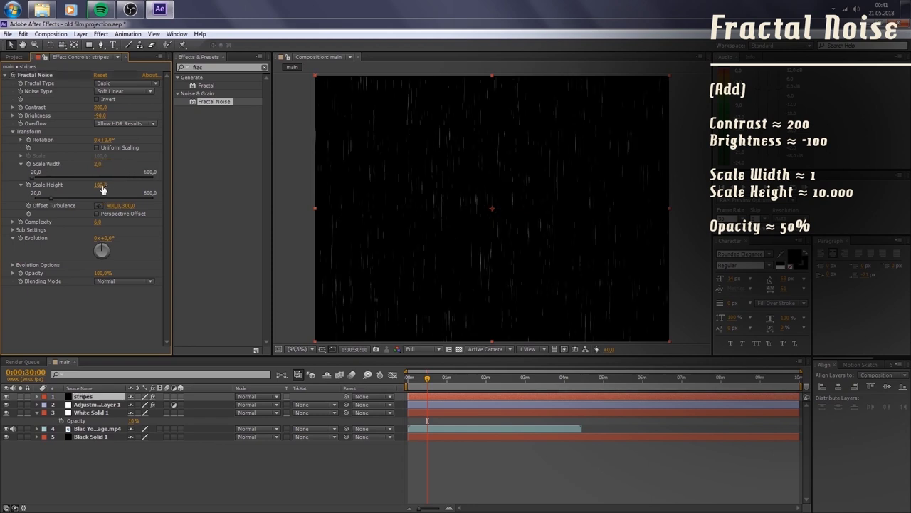
{"action": "left_click", "coordinate": [101, 185]}
{"action": "type", "text": "10000"}
{"action": "key", "text": "Return"}
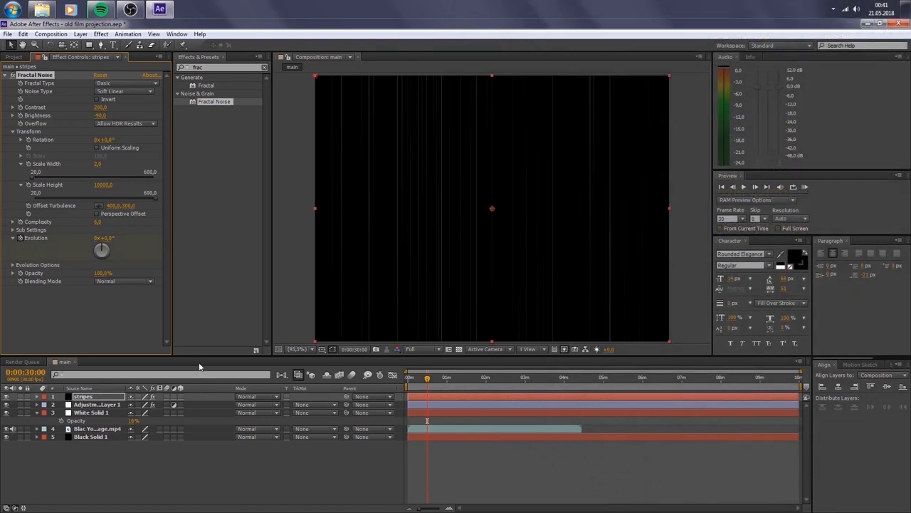
{"action": "left_click", "coordinate": [110, 401]}
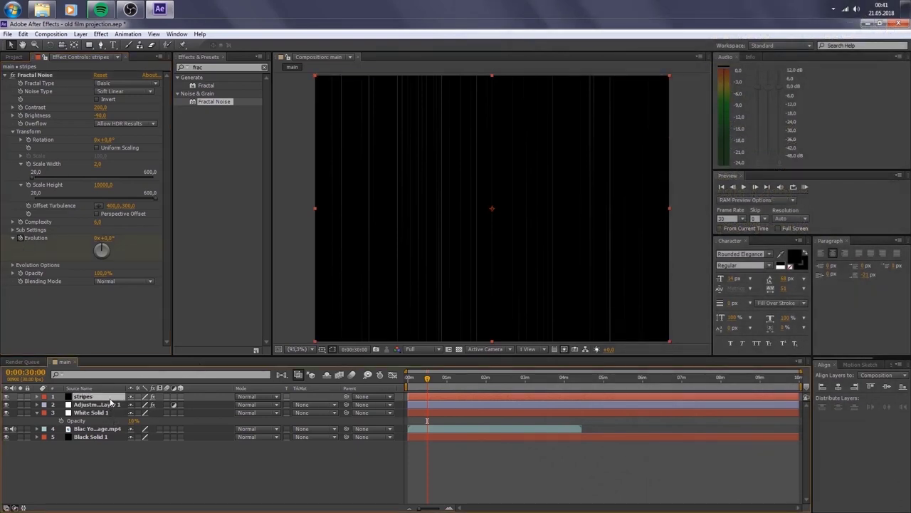
Step: Add an Evolution keyframe at 0:00:30:00 on the stripes layer
{"action": "key", "text": "u"}
{"action": "left_click", "coordinate": [420, 380]}
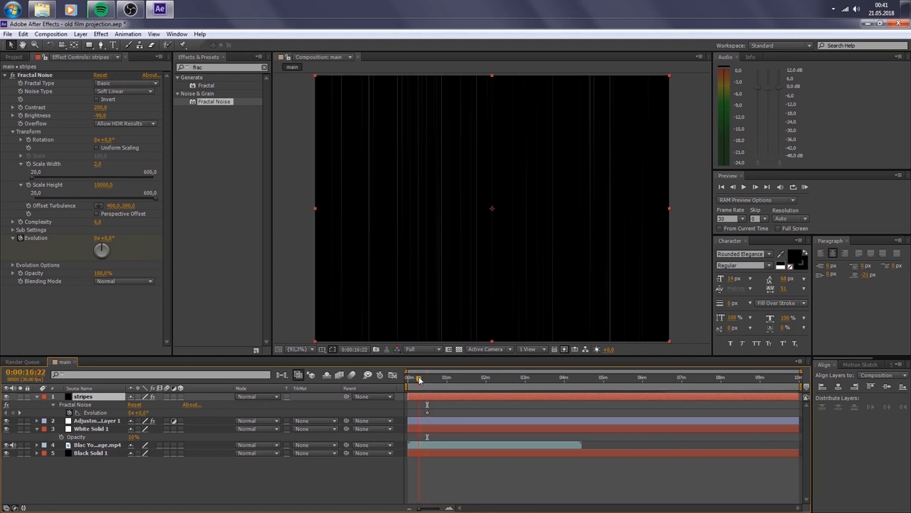
{"action": "left_click_drag", "start_coordinate": [419, 379], "coordinate": [402, 379]}
{"action": "left_click_drag", "start_coordinate": [451, 509], "coordinate": [452, 509]}
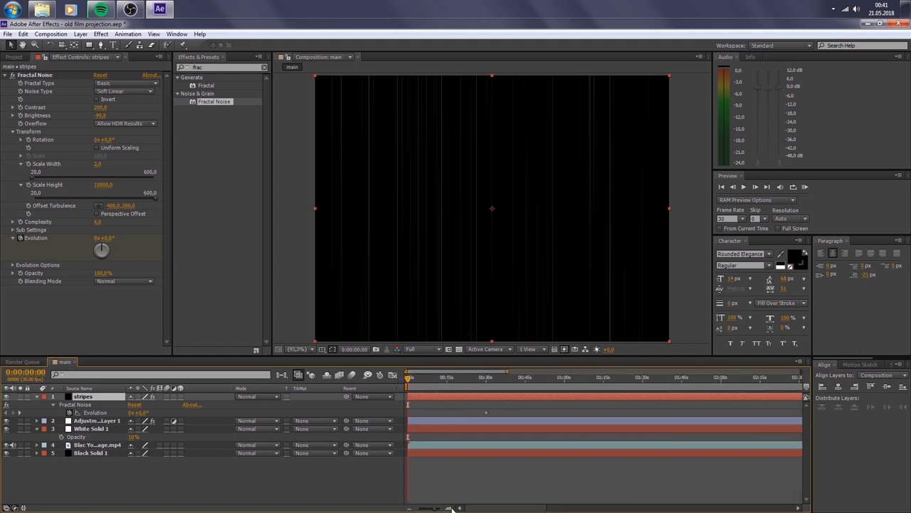
{"action": "left_click", "coordinate": [20, 415]}
{"action": "left_click", "coordinate": [20, 413]}
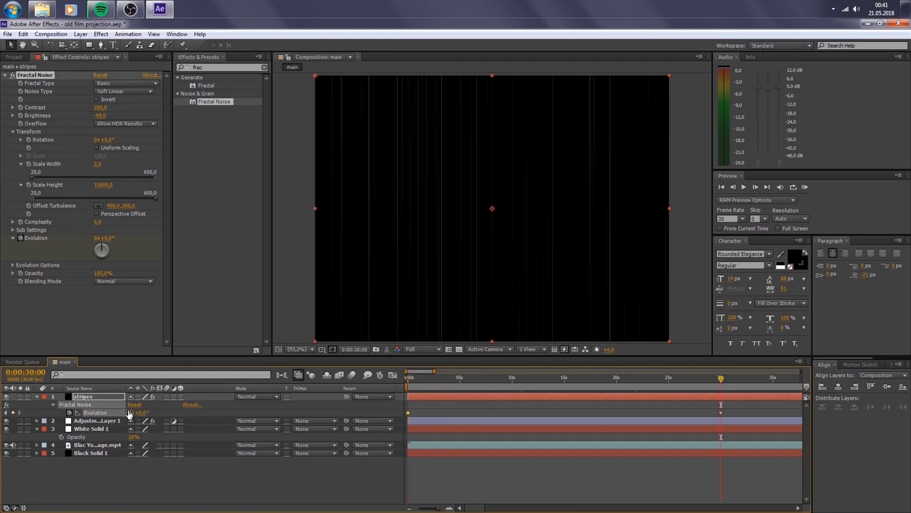
{"action": "left_click", "coordinate": [134, 412]}
Step: Blend stripes in Add mode and set the 30 s Evolution keyframe to 40 revolutions
{"action": "left_click", "coordinate": [254, 396]}
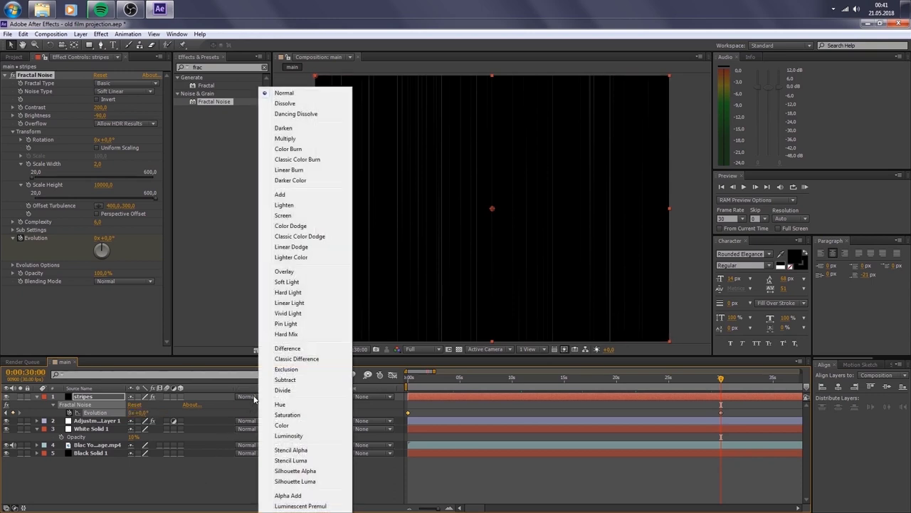
{"action": "left_click", "coordinate": [281, 194]}
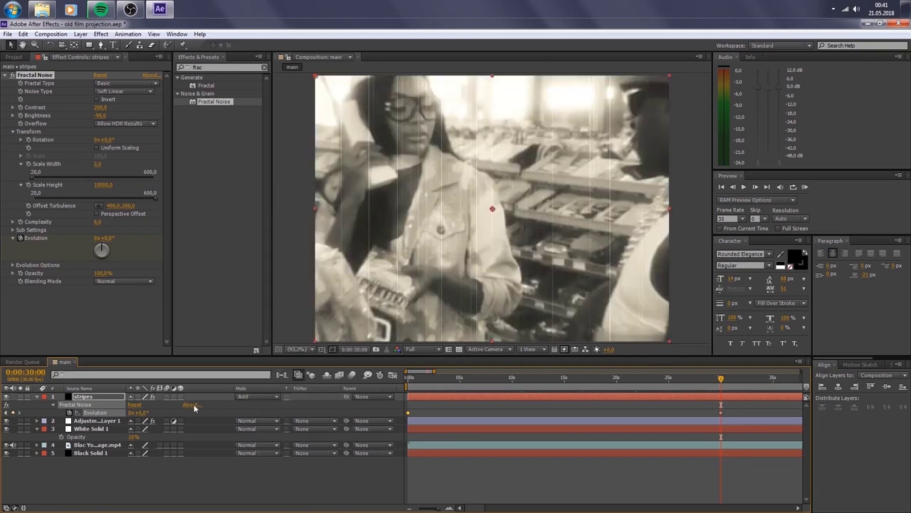
{"action": "left_click", "coordinate": [133, 413]}
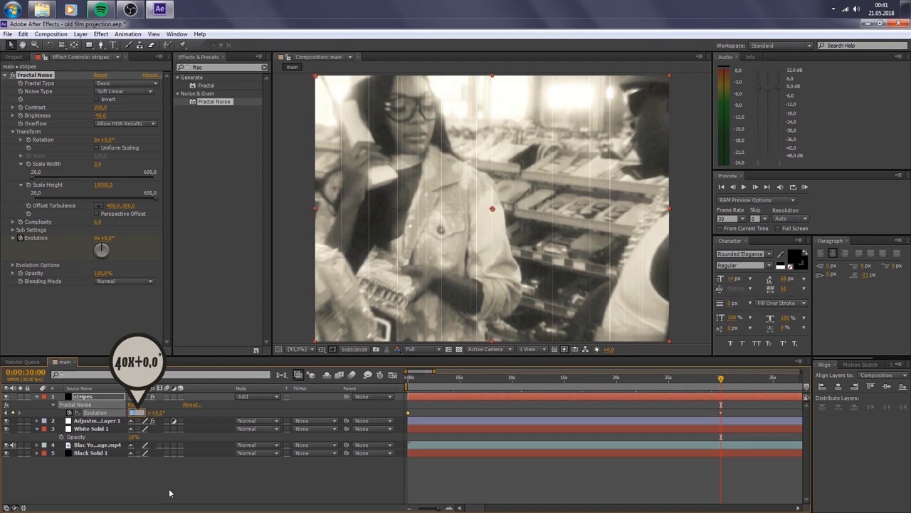
{"action": "type", "text": "40"}
{"action": "key", "text": "Return"}
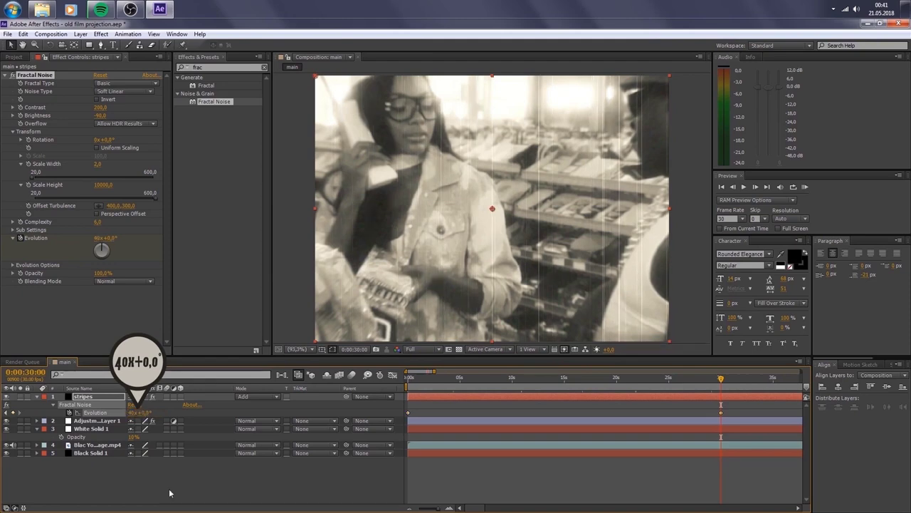
Step: Add a loopOut("cycle") expression to the stripes layer's Evolution
{"action": "left_click", "coordinate": [69, 412], "text": "alt"}
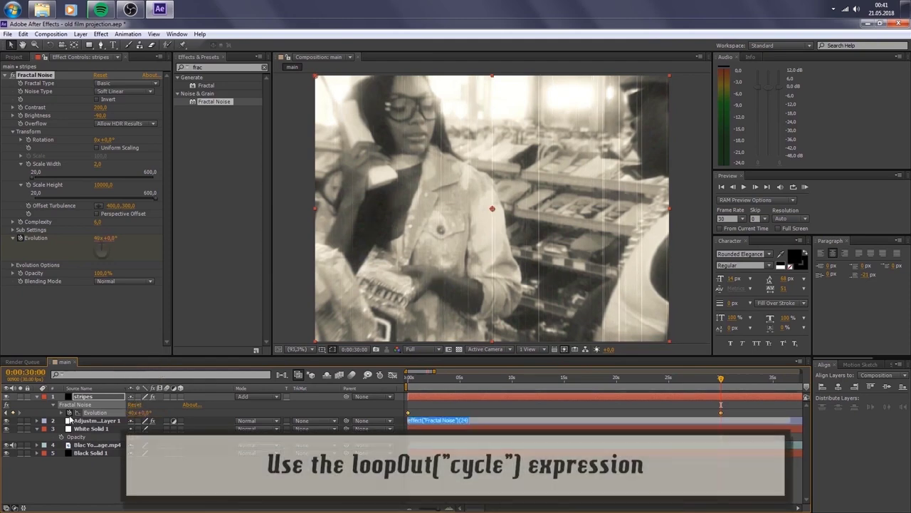
{"action": "type", "text": "loopOut("}
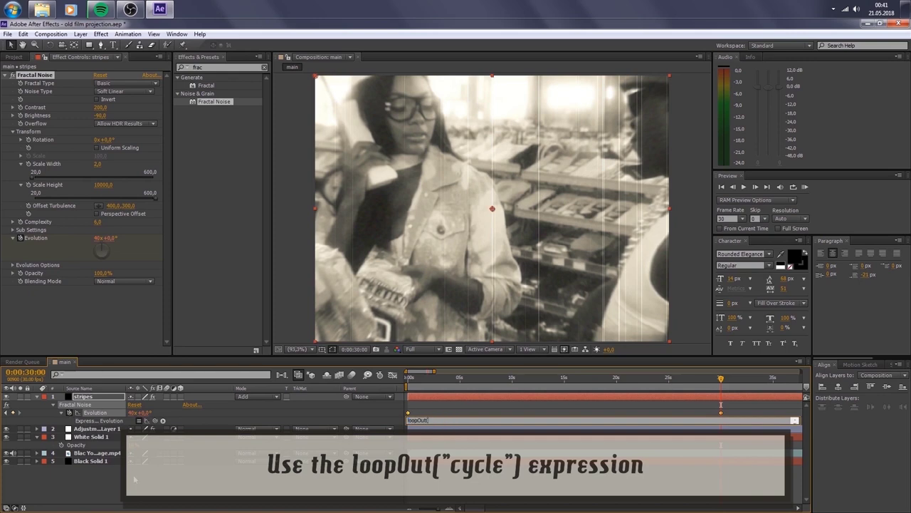
{"action": "type", "text": "\"cycle"}
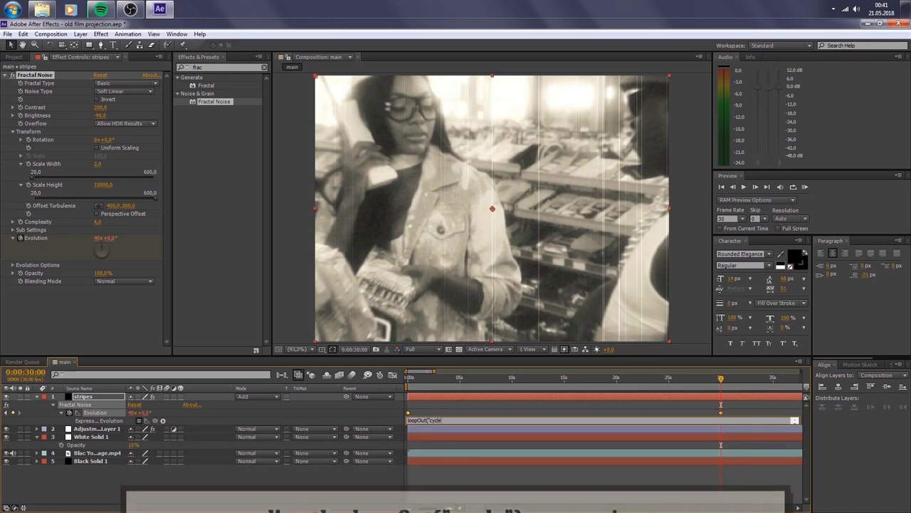
{"action": "key", "text": "Return"}
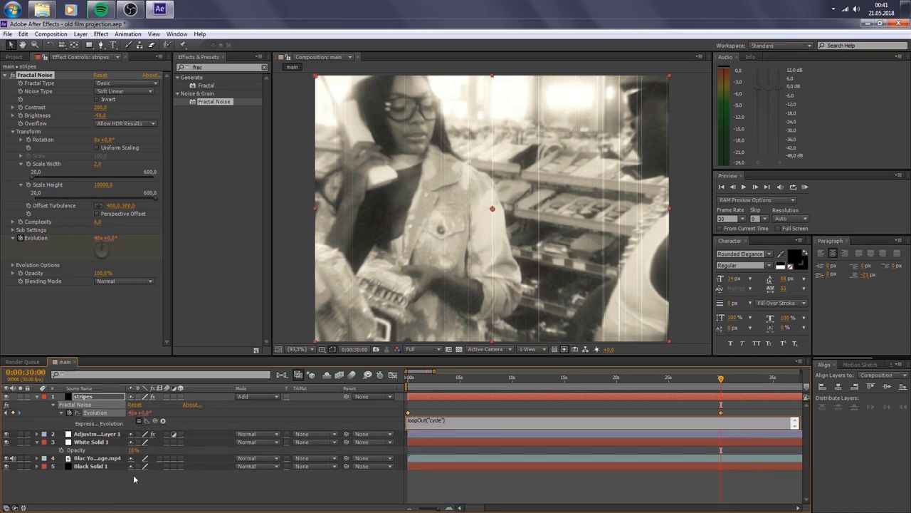
{"action": "left_click", "coordinate": [213, 426]}
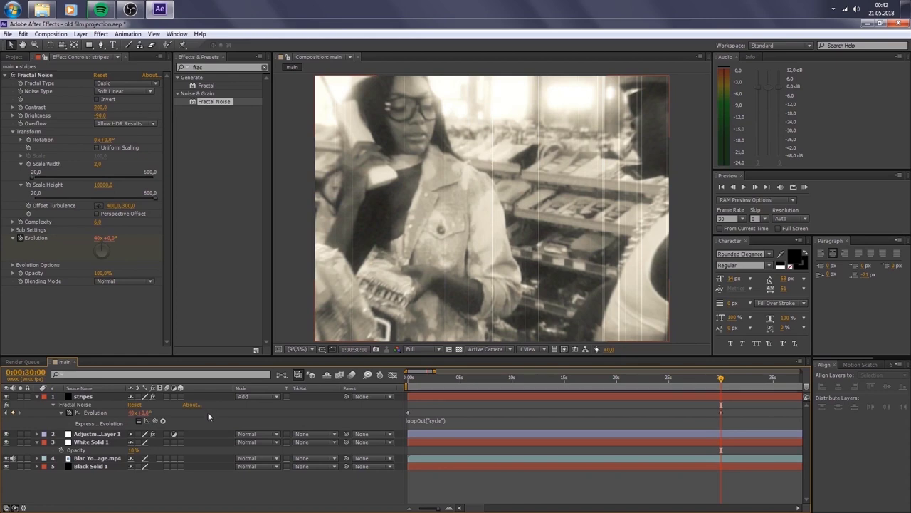
Step: Move stripes below Adjustment Layer 1 and set its Fractal Noise opacity to 50%
{"action": "left_click", "coordinate": [92, 404]}
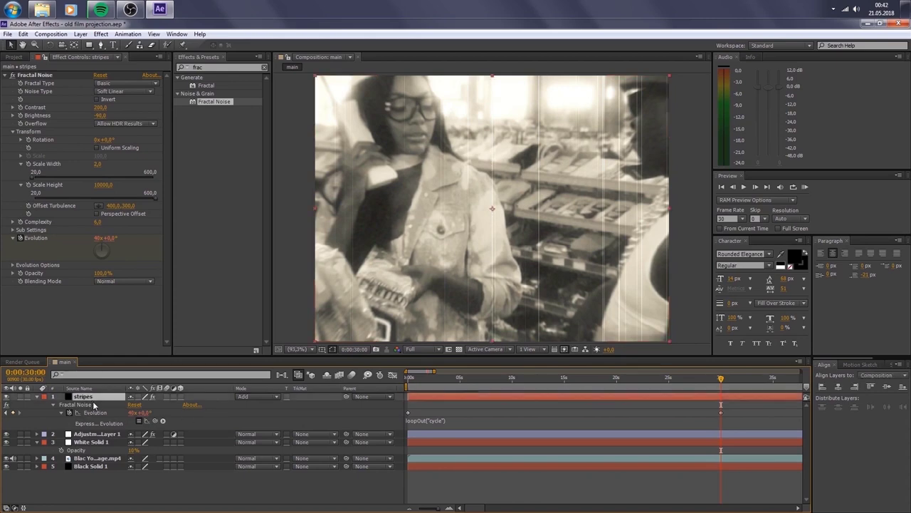
{"action": "mouse_move", "coordinate": [101, 272]}
{"action": "left_mouse_down"}
{"action": "mouse_move", "coordinate": [78, 272]}
{"action": "mouse_move", "coordinate": [95, 279]}
{"action": "left_mouse_up"}
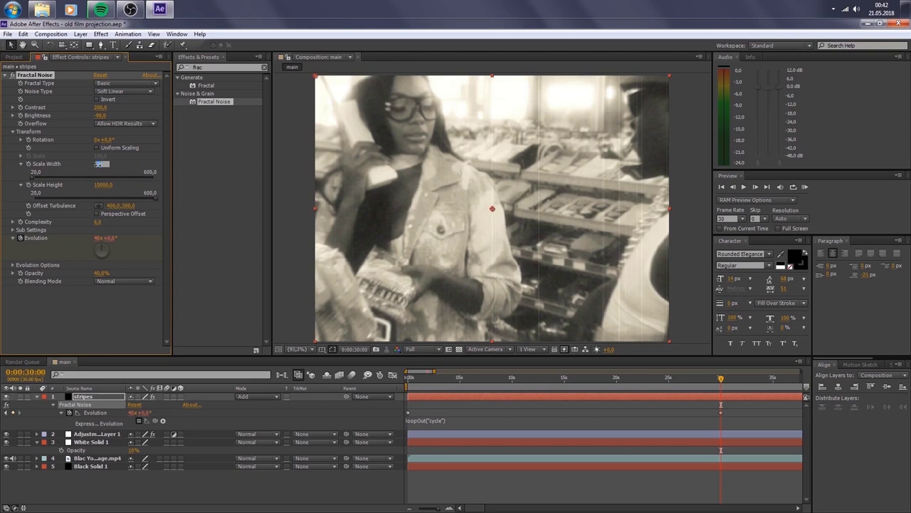
{"action": "left_click", "coordinate": [101, 397]}
{"action": "left_click_drag", "start_coordinate": [100, 397], "coordinate": [107, 442]}
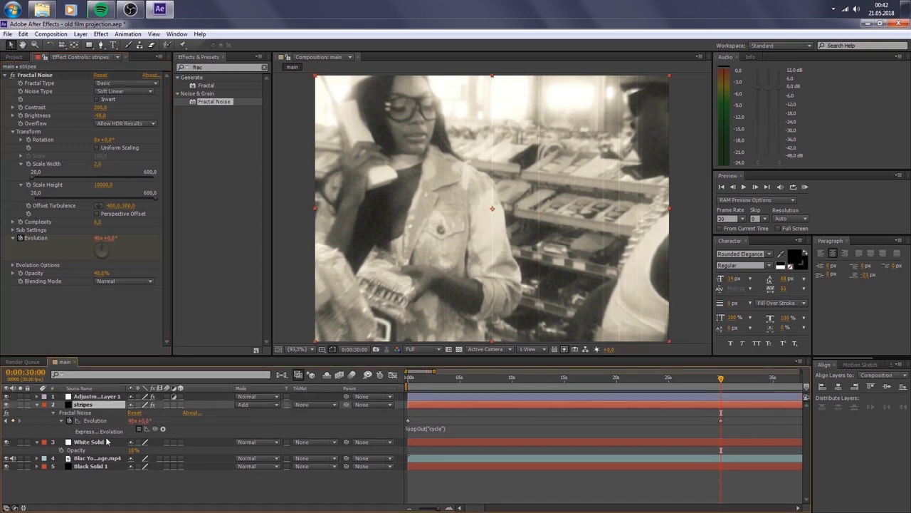
{"action": "left_click", "coordinate": [102, 273]}
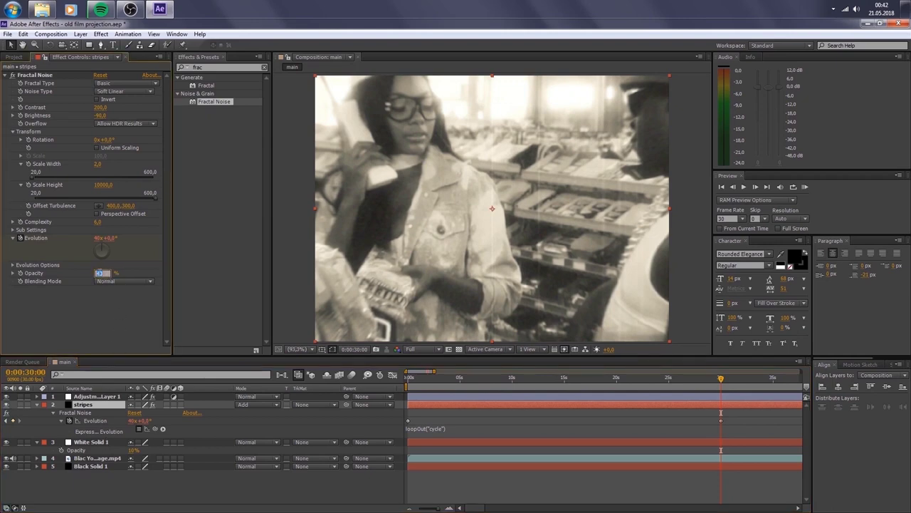
{"action": "key", "text": "Return"}
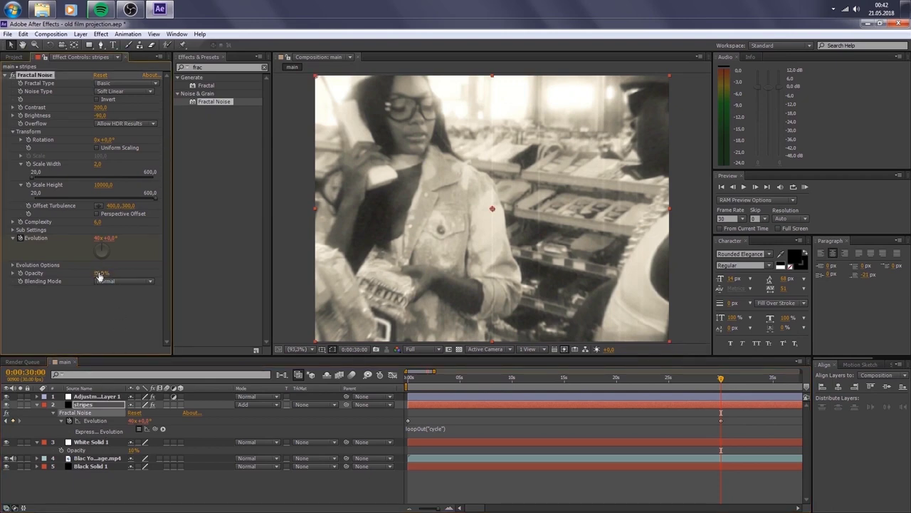
{"action": "left_click", "coordinate": [257, 432]}
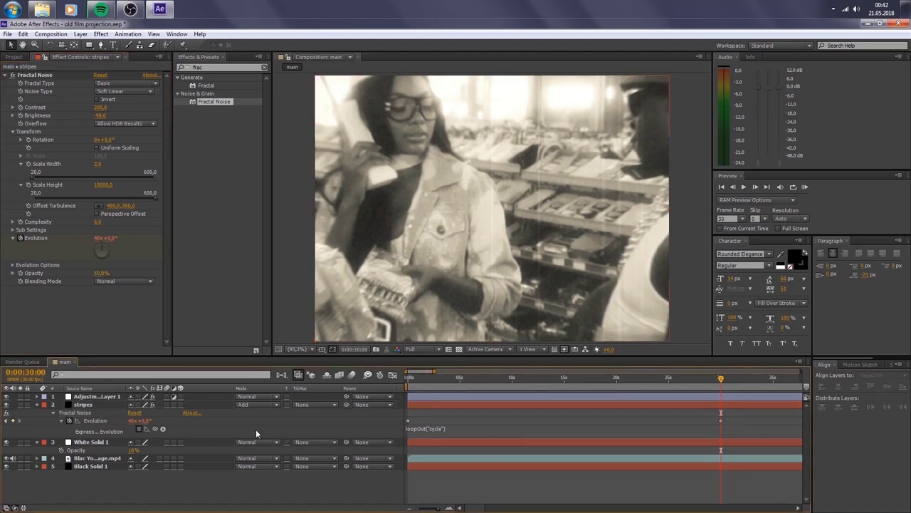
Step: Create a black solid named 'dirt' directly under Adjustment Layer 1
{"action": "right_click", "coordinate": [257, 429]}
{"action": "mouse_move", "coordinate": [270, 325]}
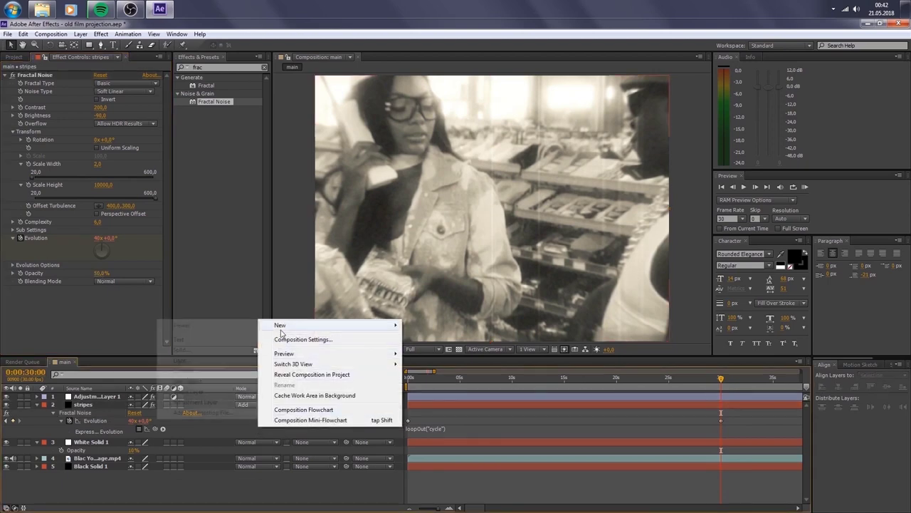
{"action": "left_click", "coordinate": [207, 349]}
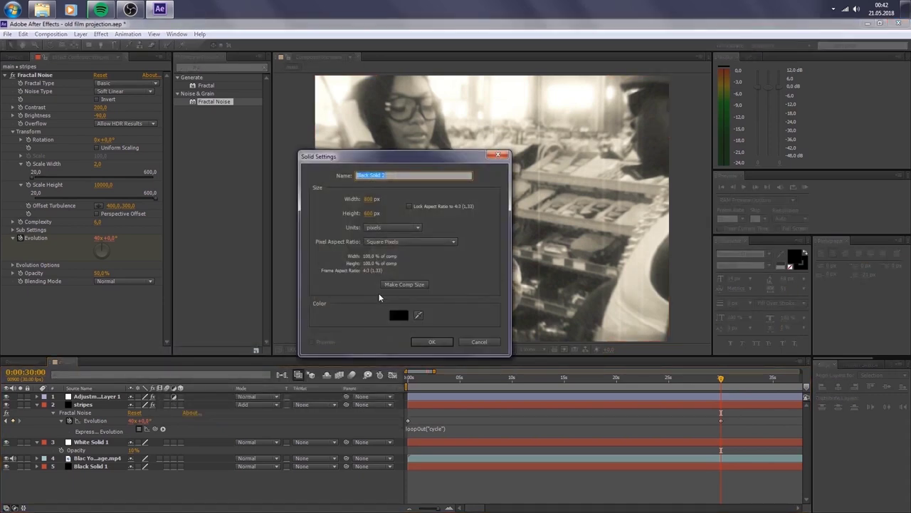
{"action": "type", "text": "dirt"}
{"action": "key", "text": "Return"}
{"action": "left_click_drag", "start_coordinate": [90, 404], "coordinate": [93, 409]}
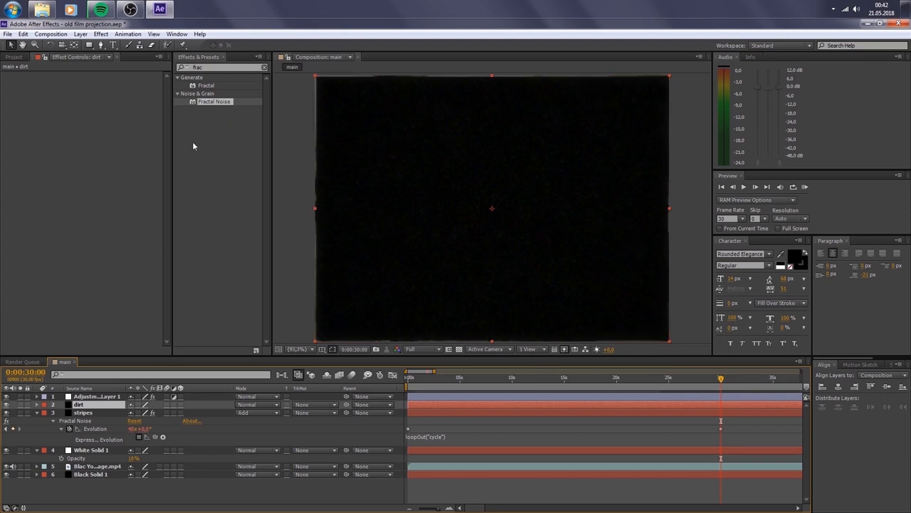
{"action": "key", "text": "ctrl+5"}
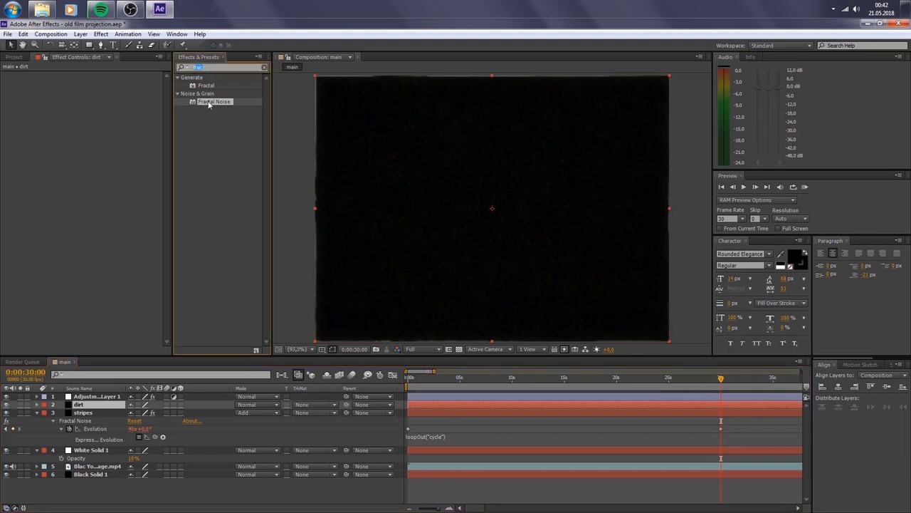
Step: Apply Fractal Noise to dirt in Darken mode with Contrast 400 and Brightness -150
{"action": "left_click_drag", "start_coordinate": [206, 101], "coordinate": [117, 114]}
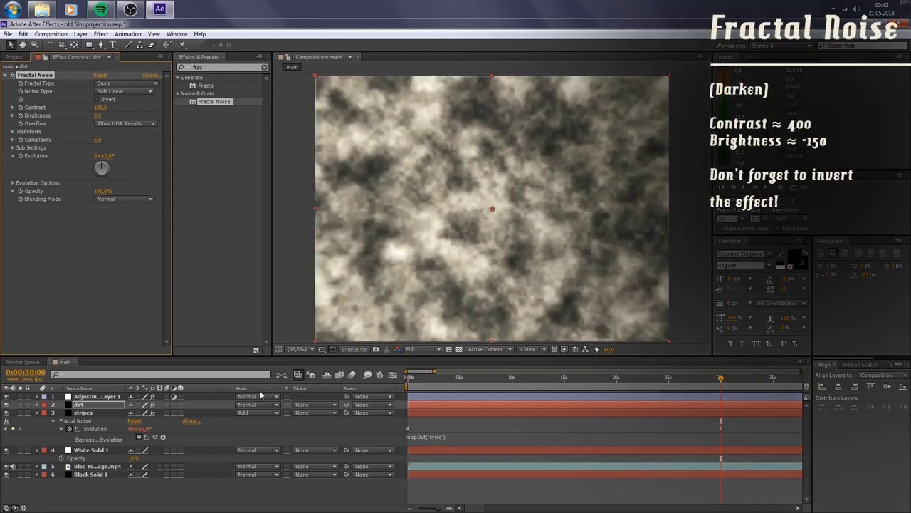
{"action": "left_click", "coordinate": [264, 404]}
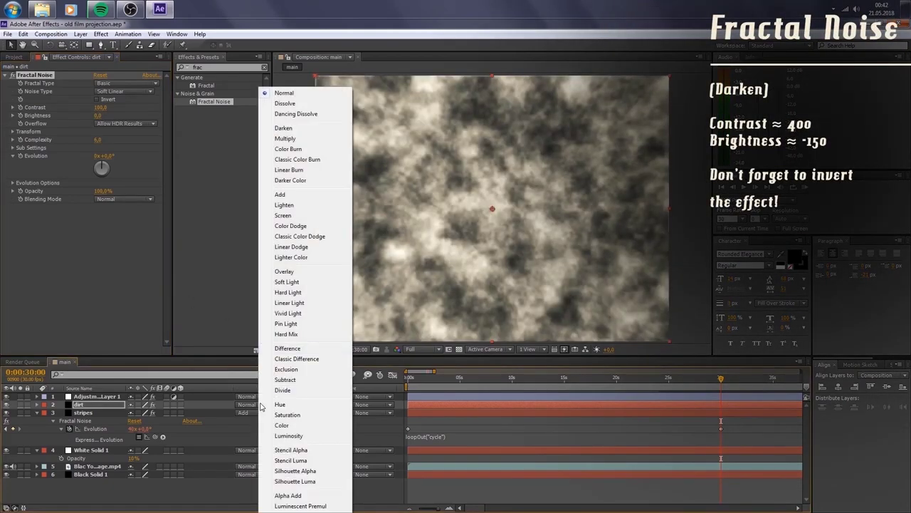
{"action": "left_click", "coordinate": [284, 127]}
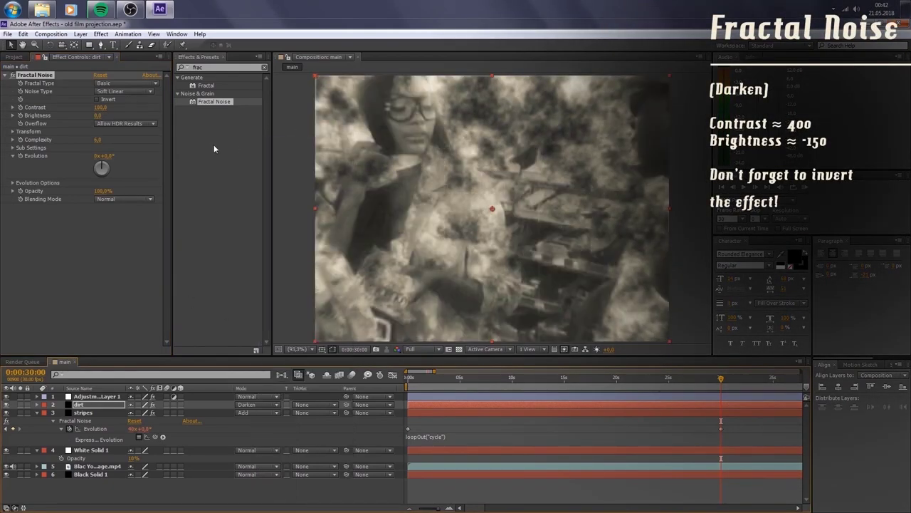
{"action": "left_click", "coordinate": [101, 107]}
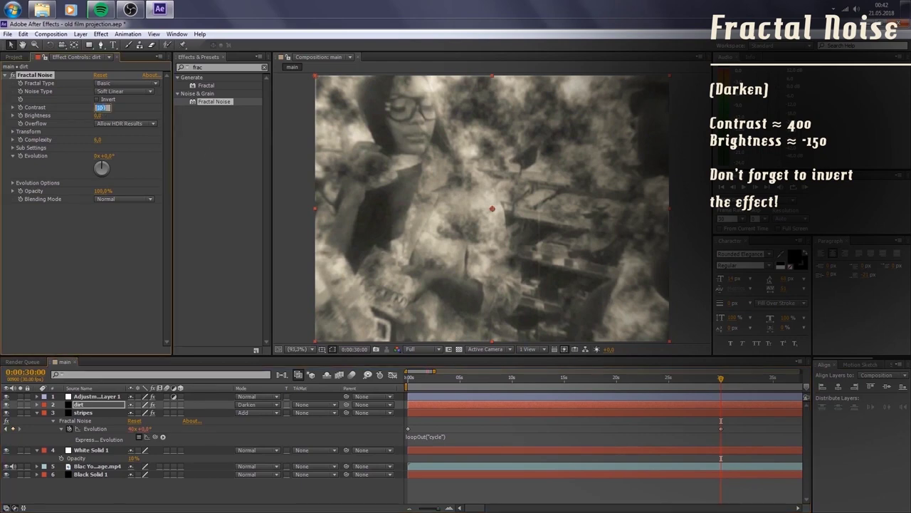
{"action": "type", "text": "400"}
{"action": "key", "text": "Return"}
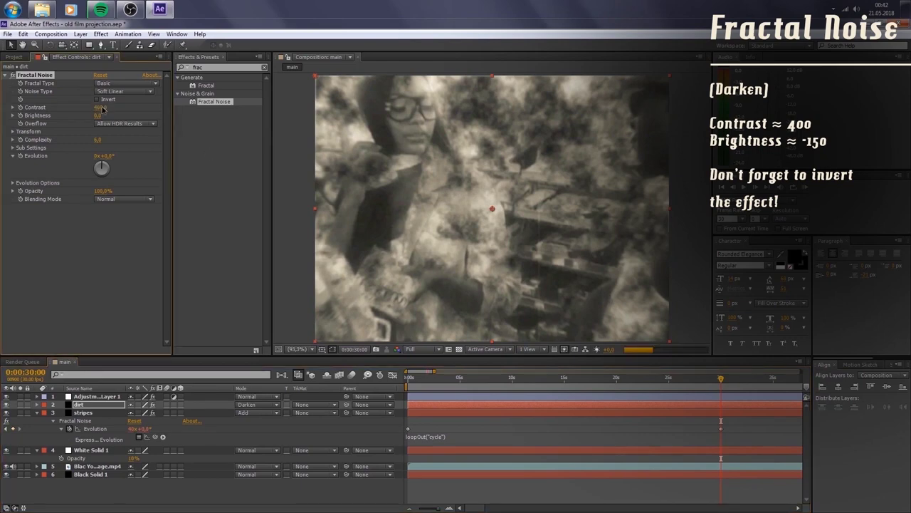
{"action": "left_click", "coordinate": [101, 114]}
{"action": "type", "text": "-150"}
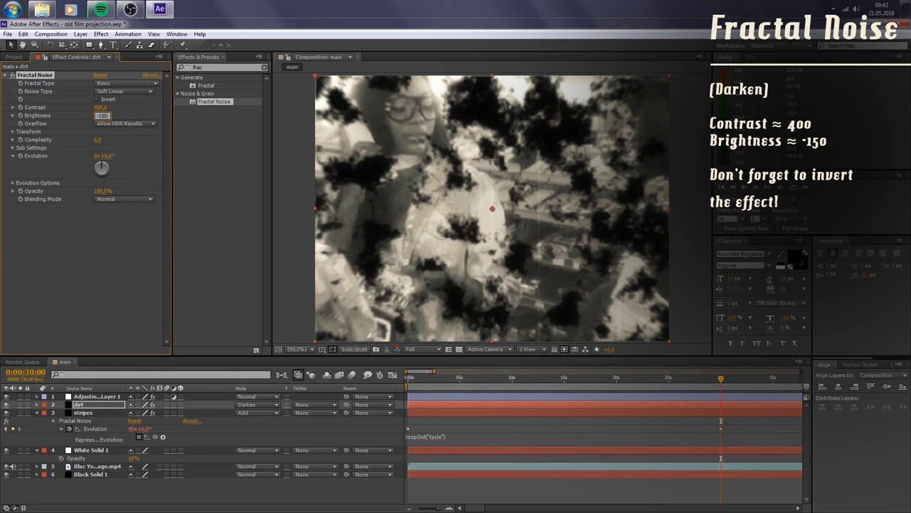
{"action": "key", "text": "Return"}
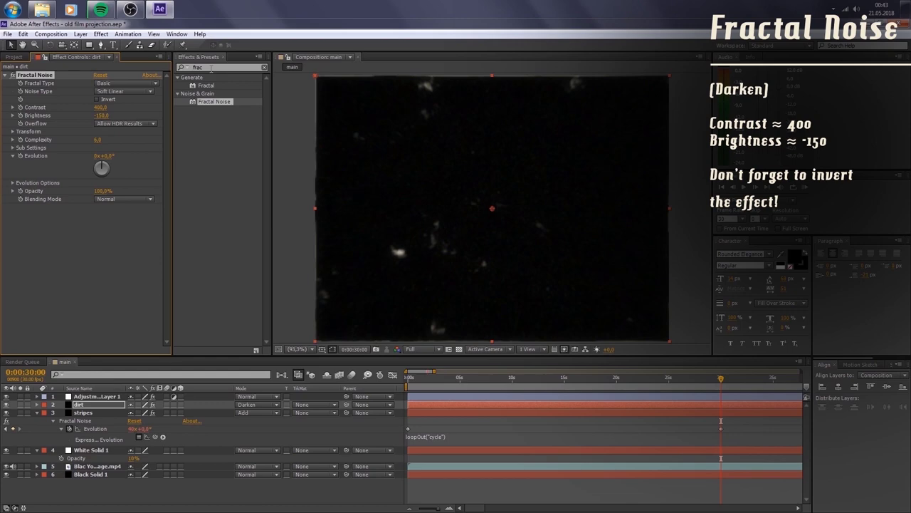
Step: Add the Invert effect to the dirt layer
{"action": "left_click", "coordinate": [211, 67]}
{"action": "type", "text": "inver"}
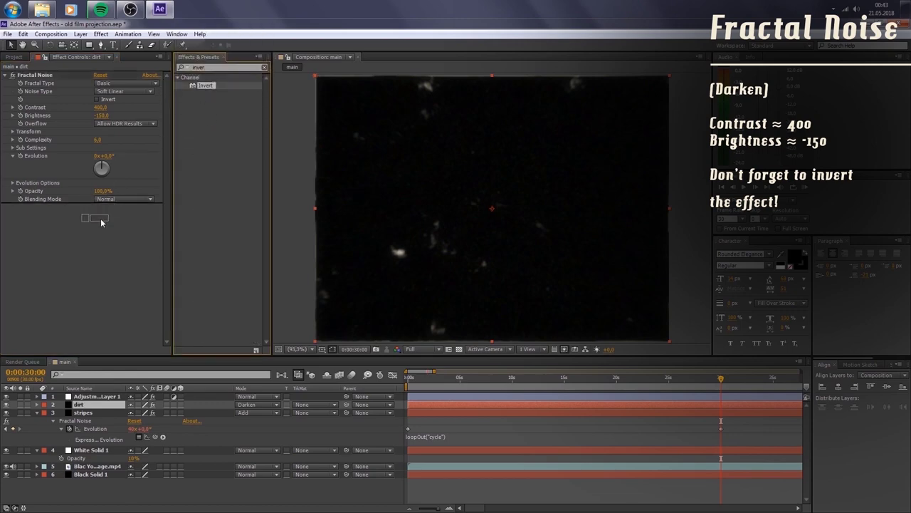
{"action": "left_click_drag", "start_coordinate": [206, 87], "coordinate": [100, 223]}
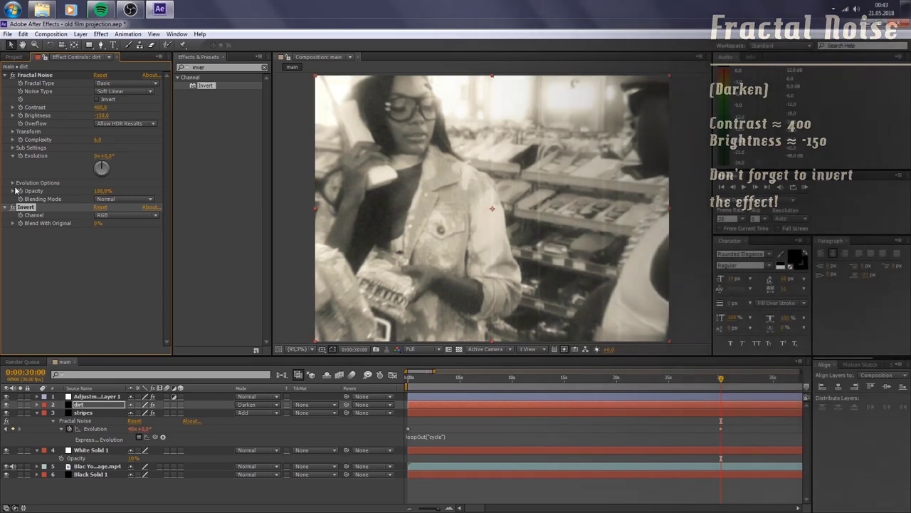
{"action": "left_click", "coordinate": [35, 156]}
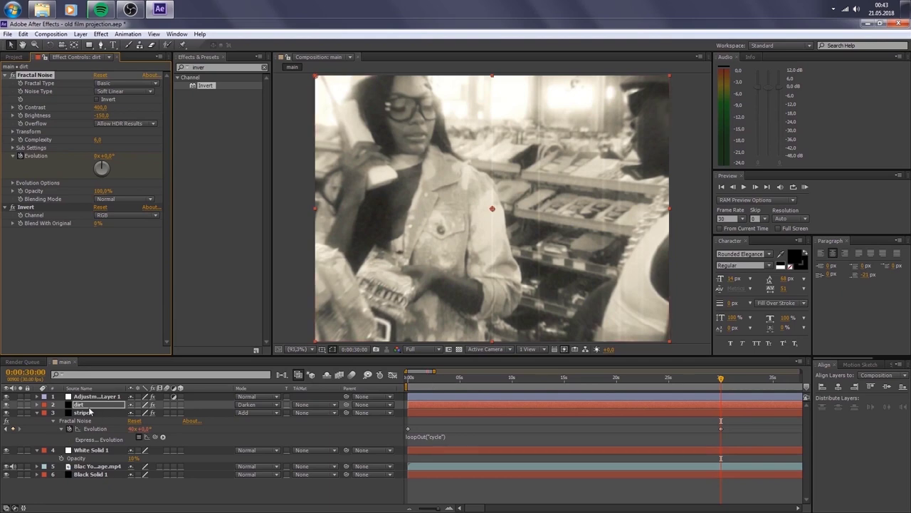
Step: Set the dirt layer's 30 s Evolution keyframe to 50 revolutions
{"action": "key", "text": "u"}
{"action": "key", "text": "Home"}
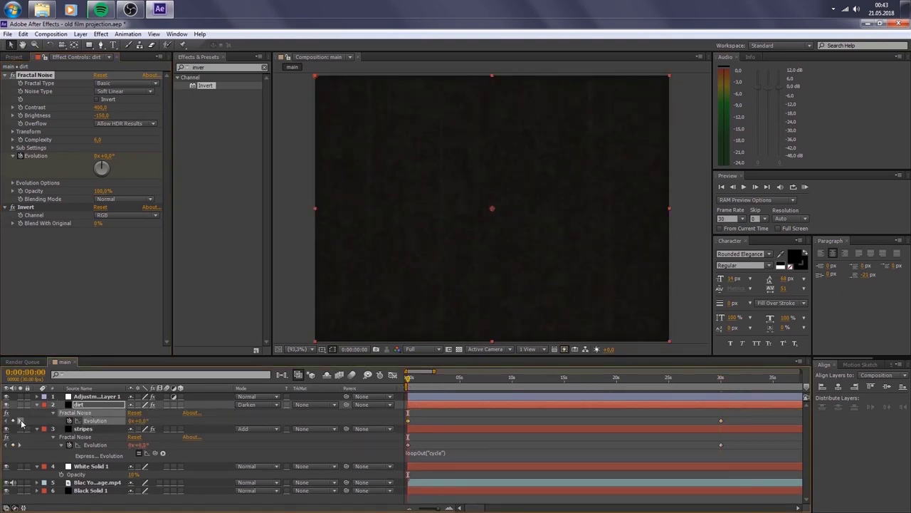
{"action": "left_click", "coordinate": [20, 421]}
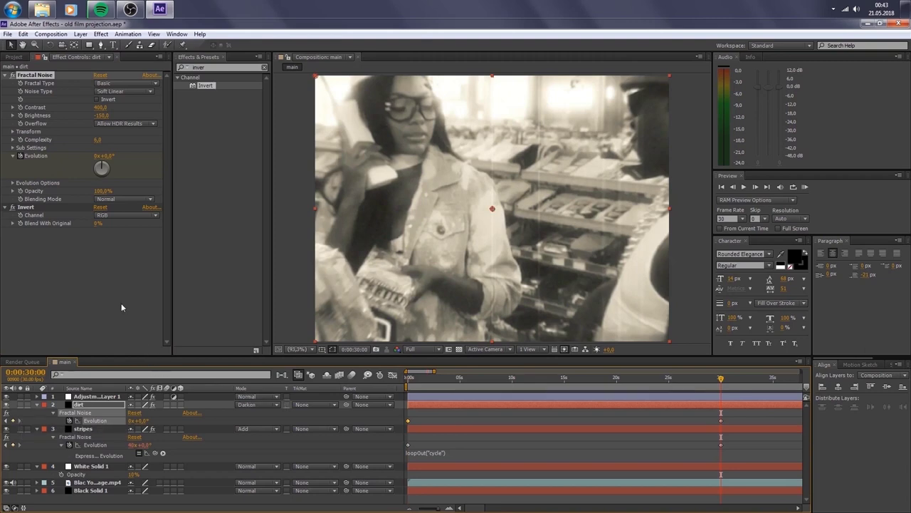
{"action": "left_click", "coordinate": [132, 420]}
{"action": "type", "text": "50"}
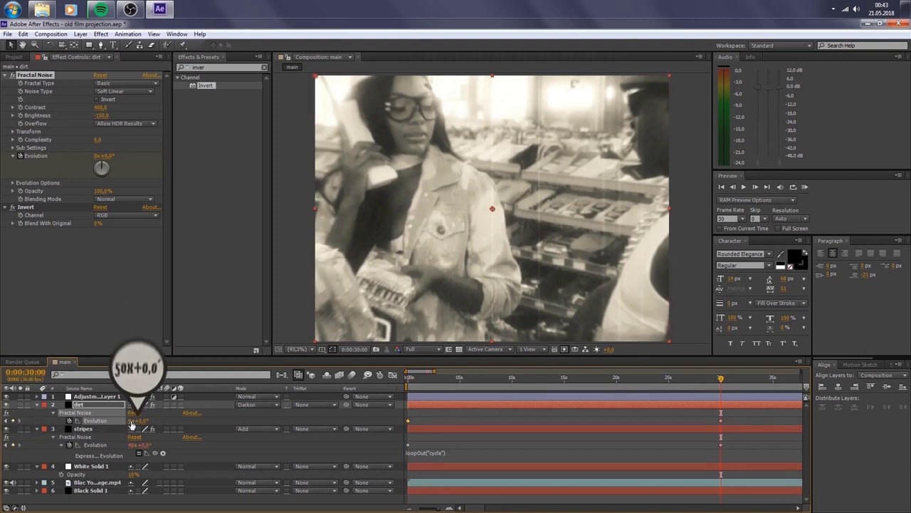
{"action": "key", "text": "Return"}
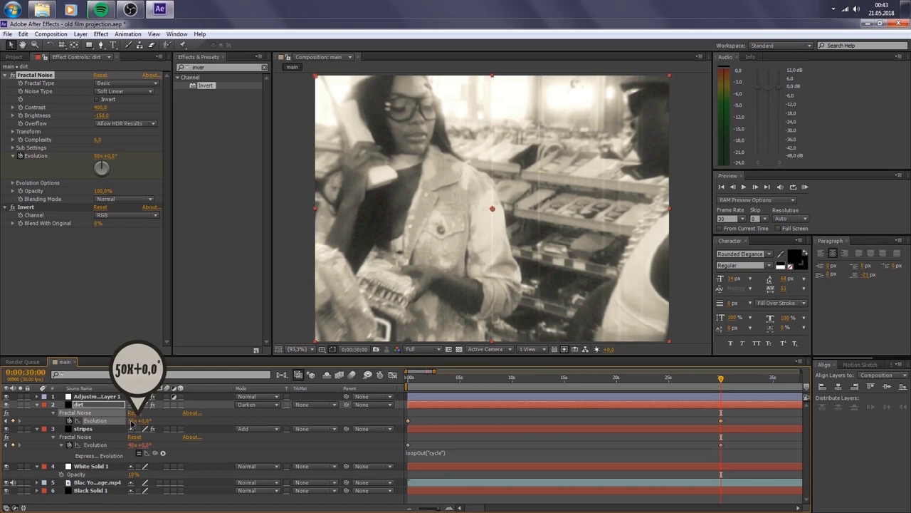
Step: Paste the stripes layer's loopOut("cycle") expression onto the dirt Evolution and scrub to check
{"action": "left_click", "coordinate": [69, 420], "text": "alt"}
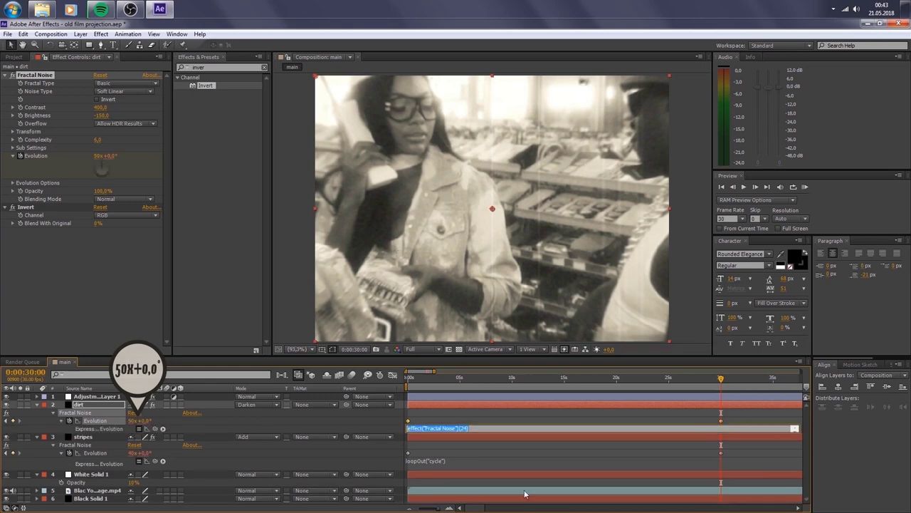
{"action": "left_click", "coordinate": [460, 462]}
{"action": "left_click", "coordinate": [473, 428]}
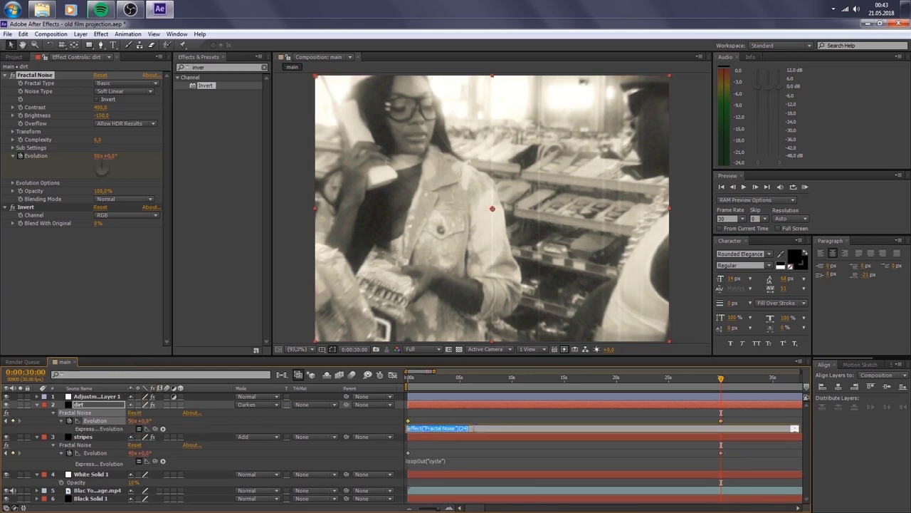
{"action": "type", "text": "loopOut(\"cycle\")"}
{"action": "left_click", "coordinate": [496, 419]}
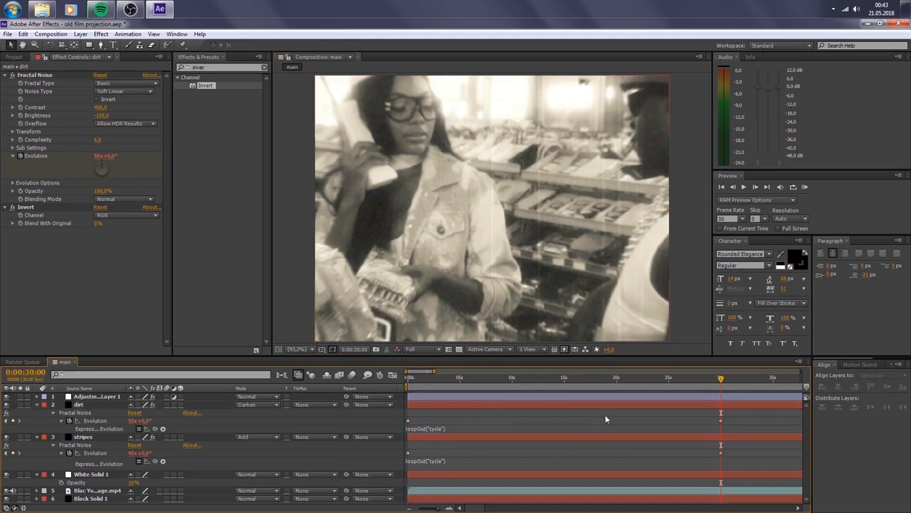
{"action": "mouse_move", "coordinate": [719, 380]}
{"action": "left_mouse_down"}
{"action": "mouse_move", "coordinate": [686, 384]}
{"action": "mouse_move", "coordinate": [715, 380]}
{"action": "left_mouse_up"}
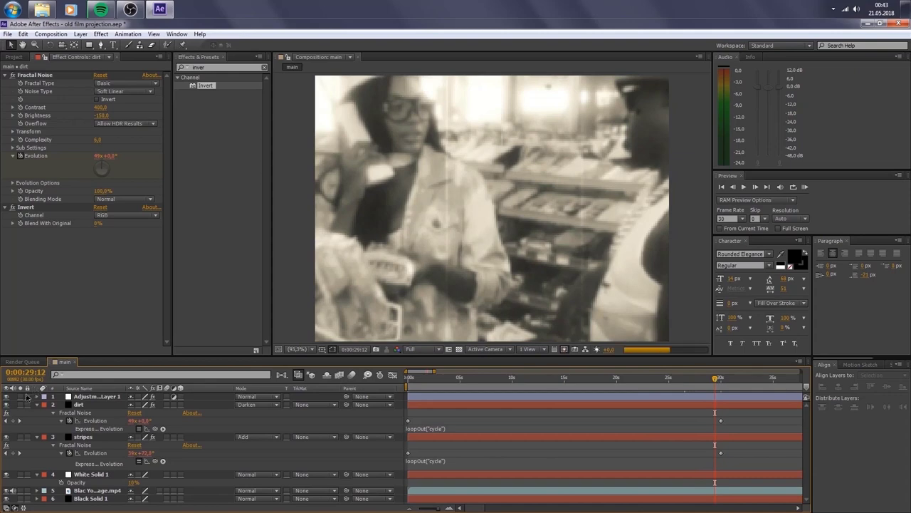
{"action": "left_click", "coordinate": [19, 421]}
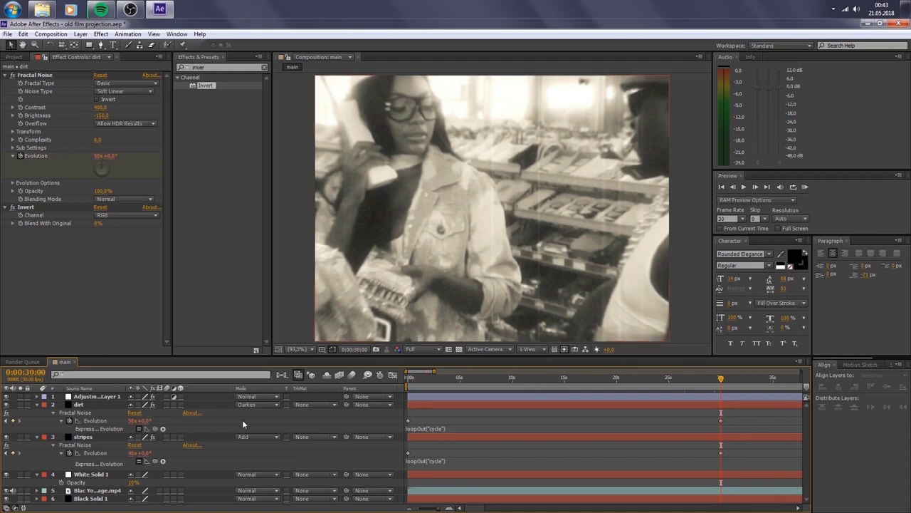
Step: Create a new solid layer named 'vignette'
{"action": "right_click", "coordinate": [246, 417]}
{"action": "mouse_move", "coordinate": [265, 315]}
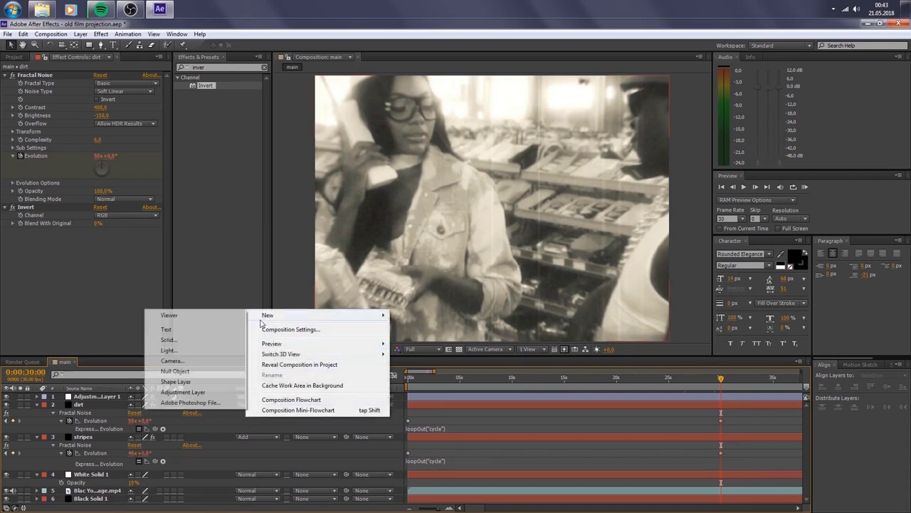
{"action": "left_click", "coordinate": [191, 343]}
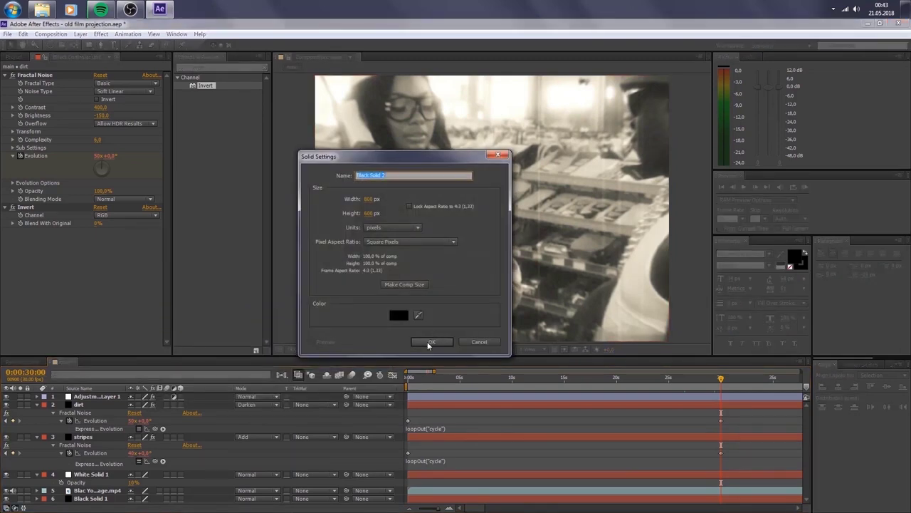
{"action": "type", "text": "vignette"}
{"action": "left_click", "coordinate": [431, 342]}
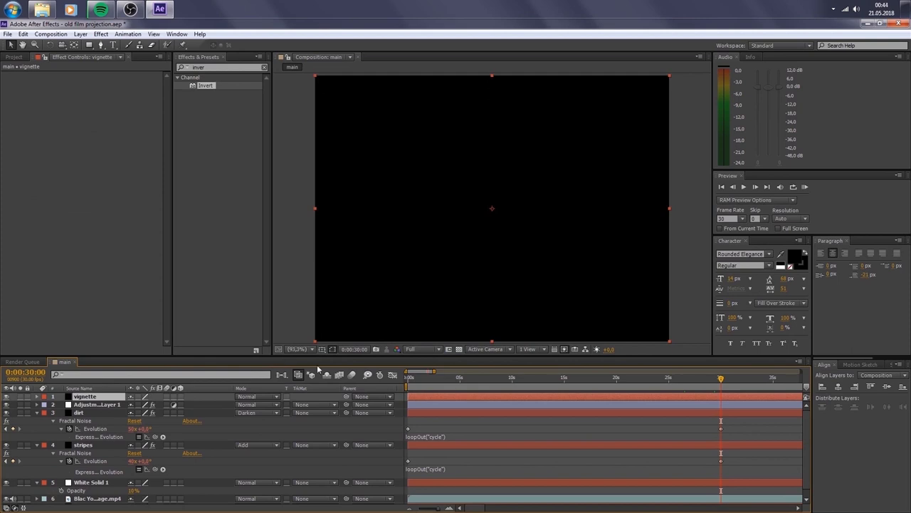
Step: Fit a rounded-rectangle mask to the vignette layer and set it to Subtract
{"action": "left_click", "coordinate": [101, 57]}
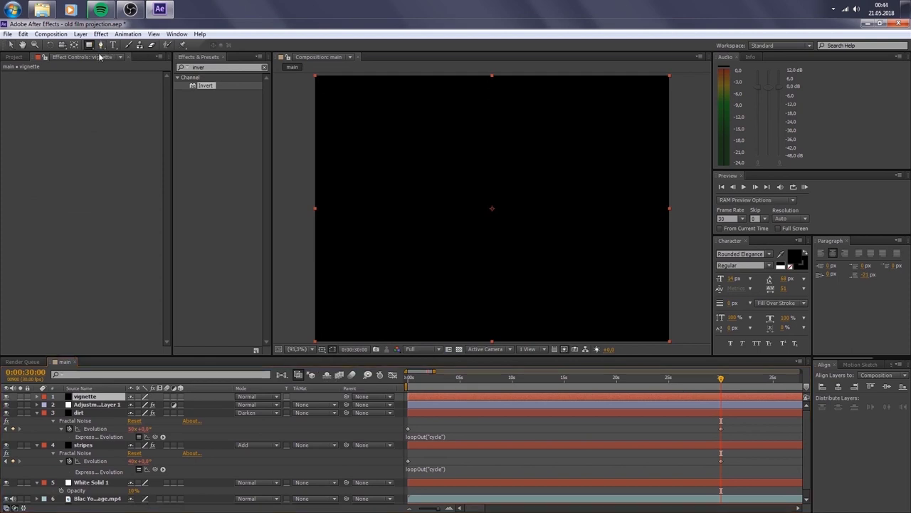
{"action": "left_click_drag", "start_coordinate": [89, 45], "coordinate": [128, 76]}
{"action": "double_click", "coordinate": [89, 44]}
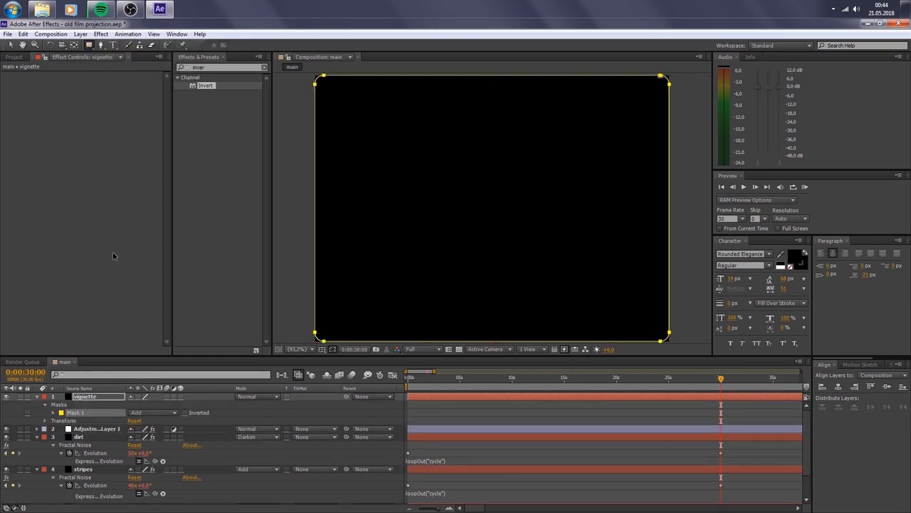
{"action": "left_click", "coordinate": [164, 413]}
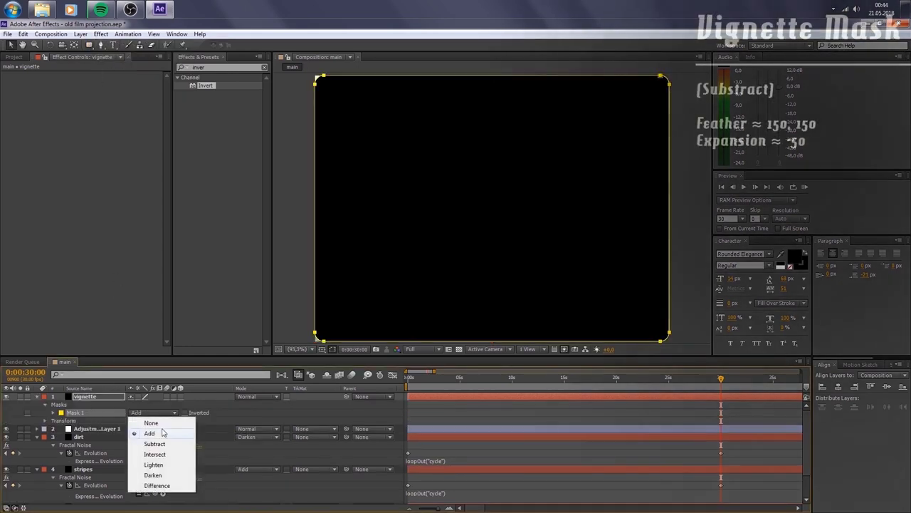
{"action": "left_click", "coordinate": [155, 444]}
Step: Give Mask 1 a feather of 150 px and an expansion of -50 px
{"action": "left_click", "coordinate": [55, 412]}
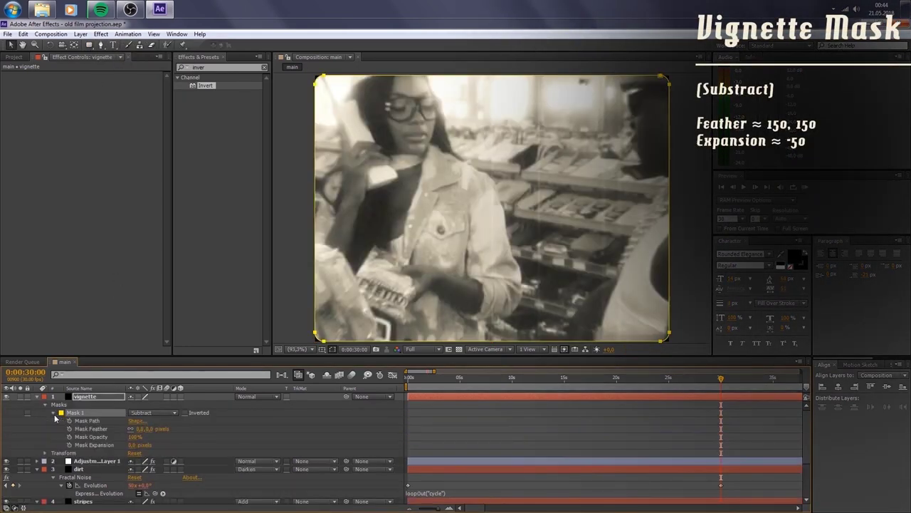
{"action": "left_click", "coordinate": [140, 428]}
{"action": "type", "text": "150"}
{"action": "key", "text": "Return"}
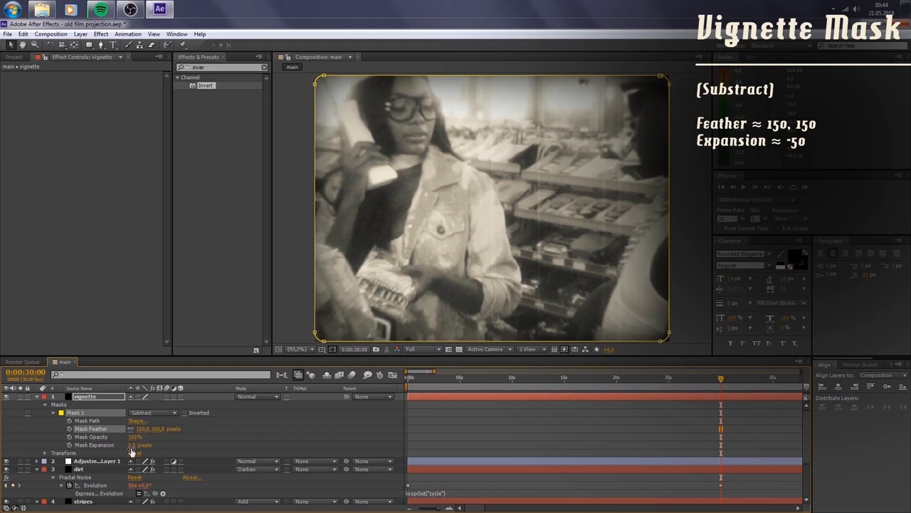
{"action": "left_click", "coordinate": [132, 444]}
{"action": "type", "text": "0"}
{"action": "key", "text": "Return"}
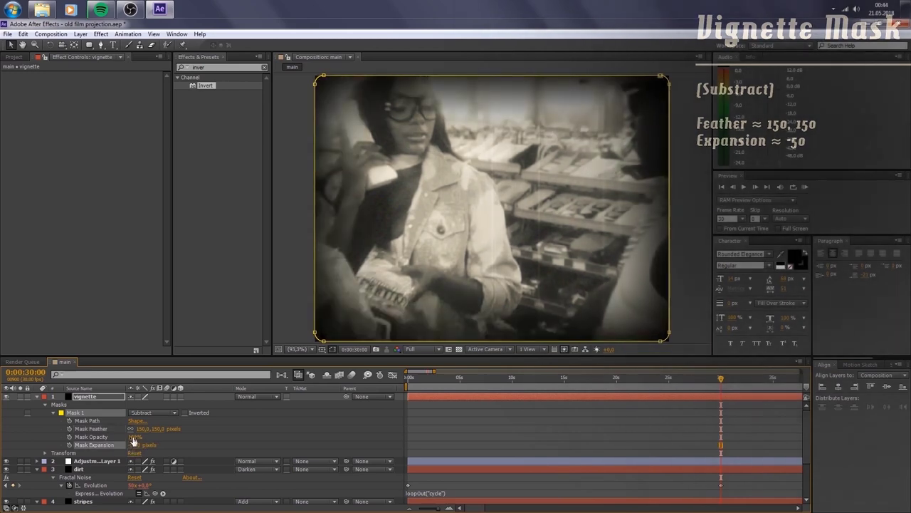
Step: Lower the vignette mask opacity to 90%
{"action": "left_click", "coordinate": [133, 438]}
{"action": "left_click_drag", "start_coordinate": [133, 438], "coordinate": [126, 438]}
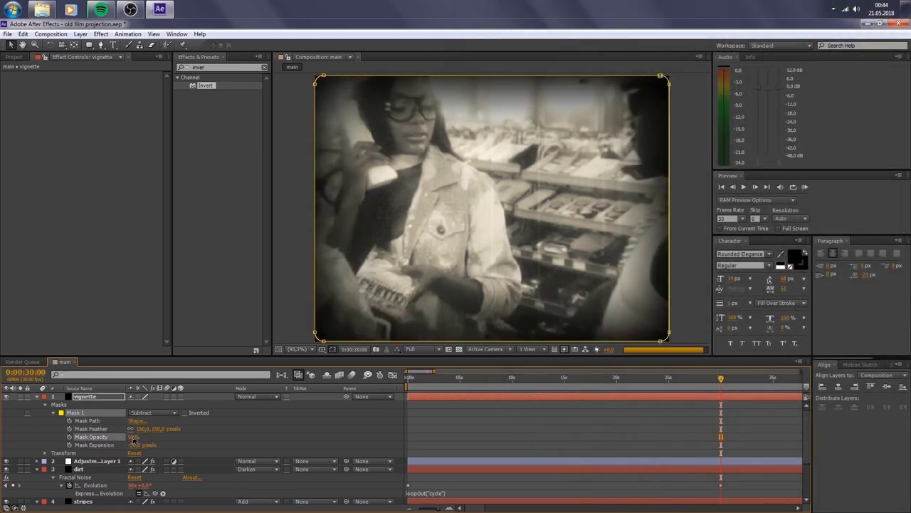
{"action": "left_click", "coordinate": [244, 435]}
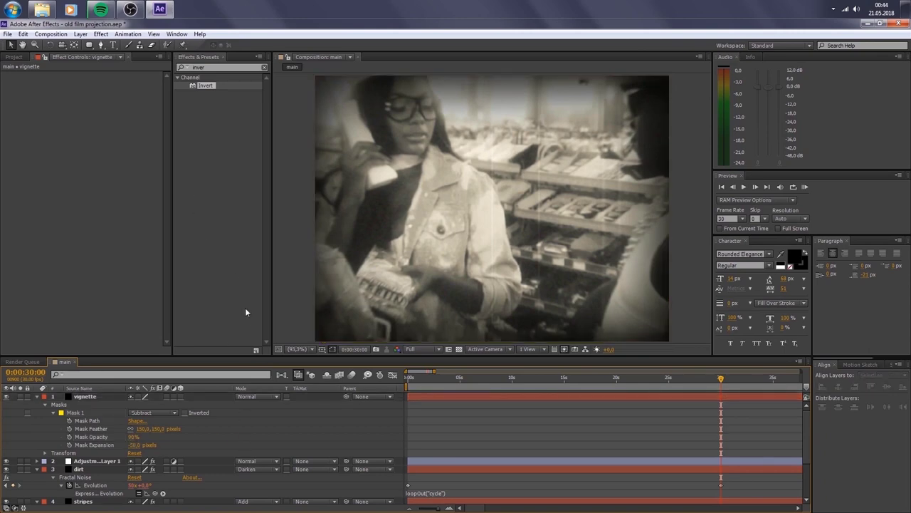
{"action": "right_click", "coordinate": [271, 432]}
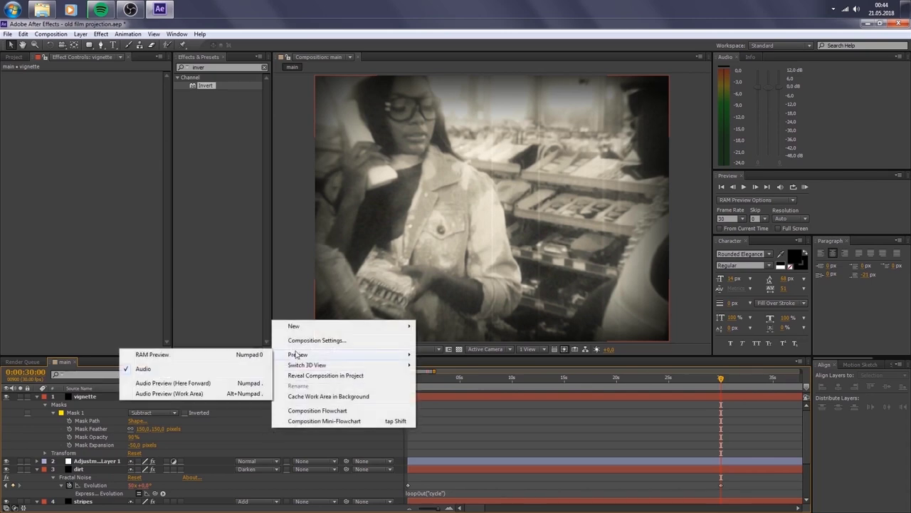
{"action": "mouse_move", "coordinate": [301, 325]}
{"action": "key", "text": "Escape"}
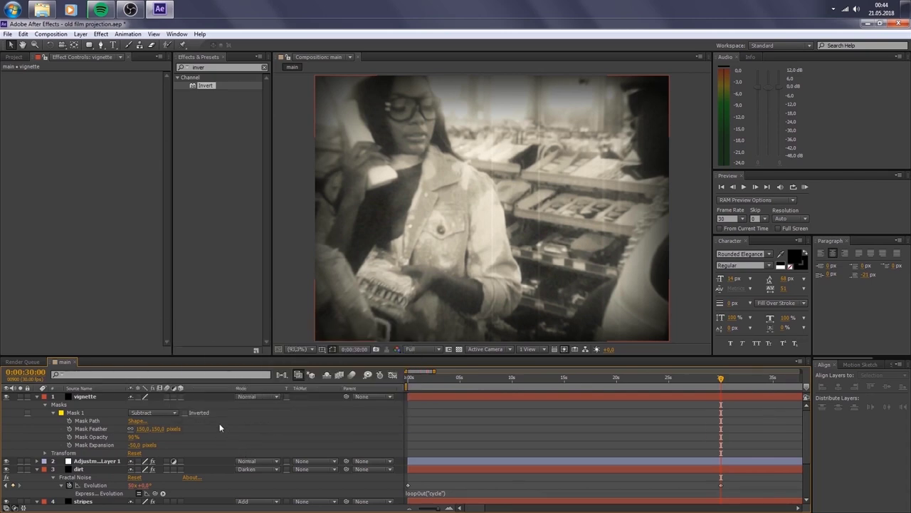
Step: Create a new black 800×600 composition named 'light'
{"action": "left_click", "coordinate": [13, 56]}
{"action": "right_click", "coordinate": [76, 239]}
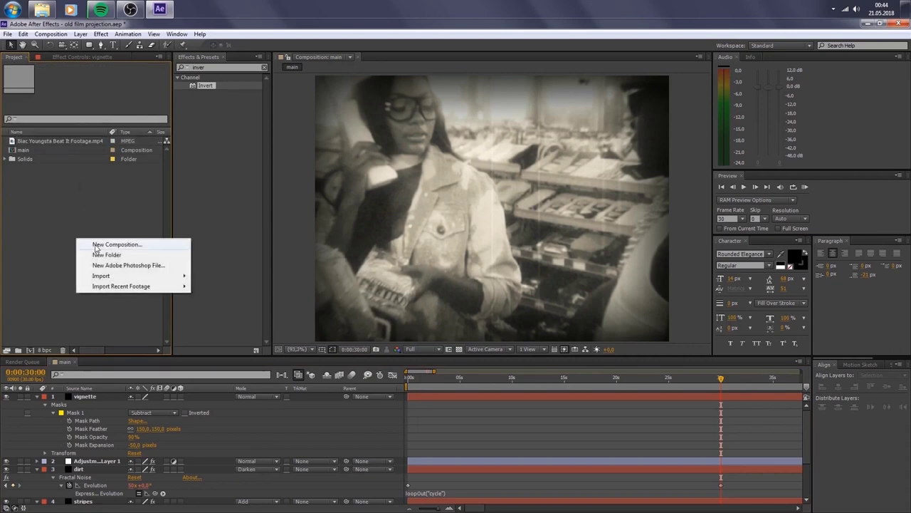
{"action": "left_click", "coordinate": [131, 245]}
{"action": "key", "text": "BackSpace"}
{"action": "type", "text": "light"}
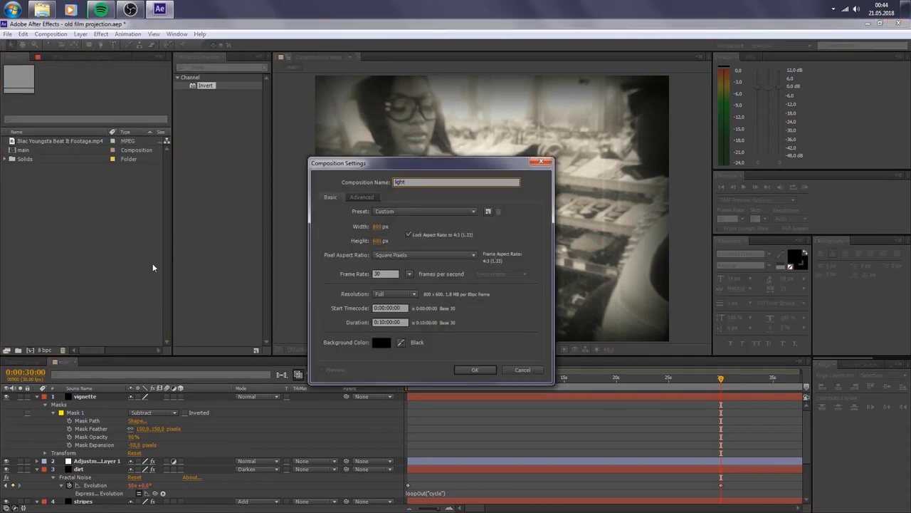
{"action": "key", "text": "Return"}
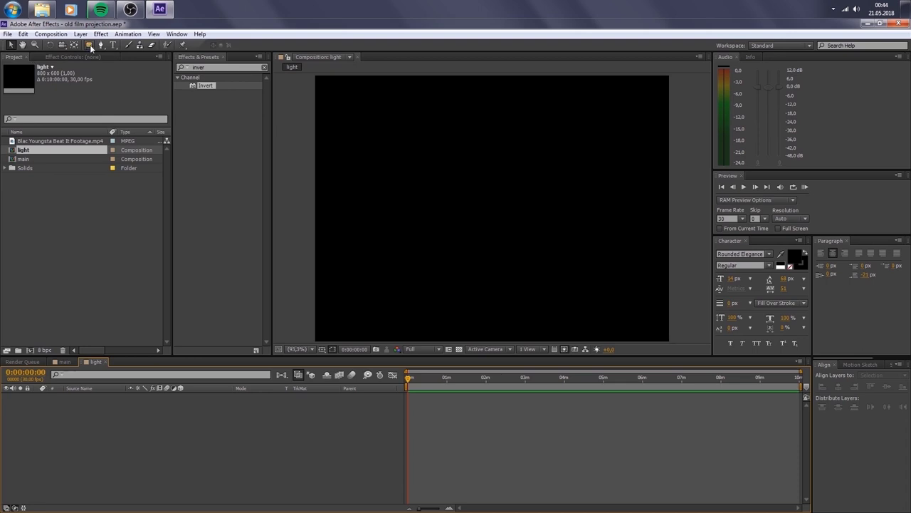
Step: Draw a white ellipse and set its size to 400×160
{"action": "left_click_drag", "start_coordinate": [89, 44], "coordinate": [112, 65]}
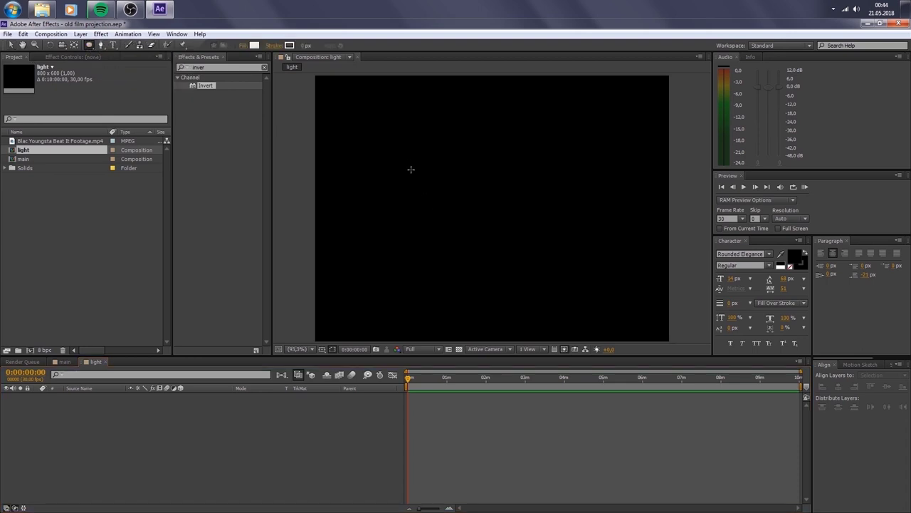
{"action": "left_click_drag", "start_coordinate": [409, 164], "coordinate": [533, 264]}
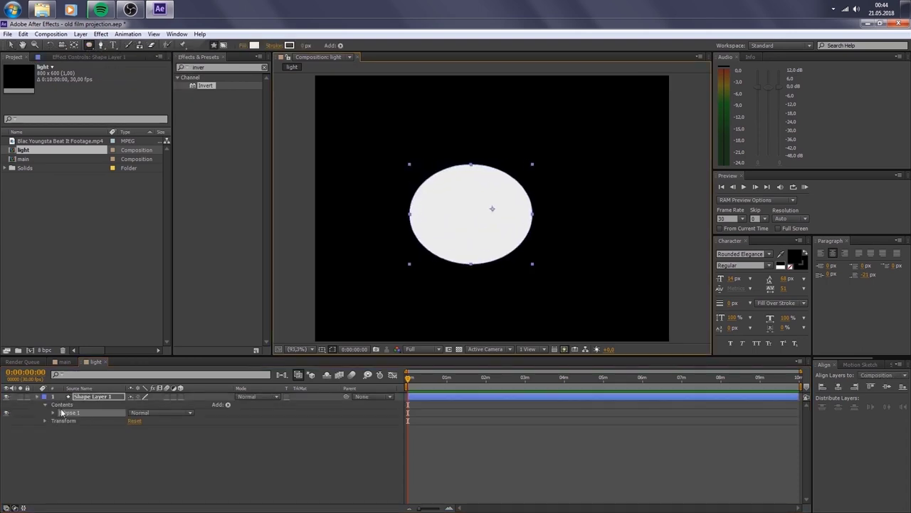
{"action": "left_click", "coordinate": [53, 413]}
{"action": "left_click", "coordinate": [62, 421]}
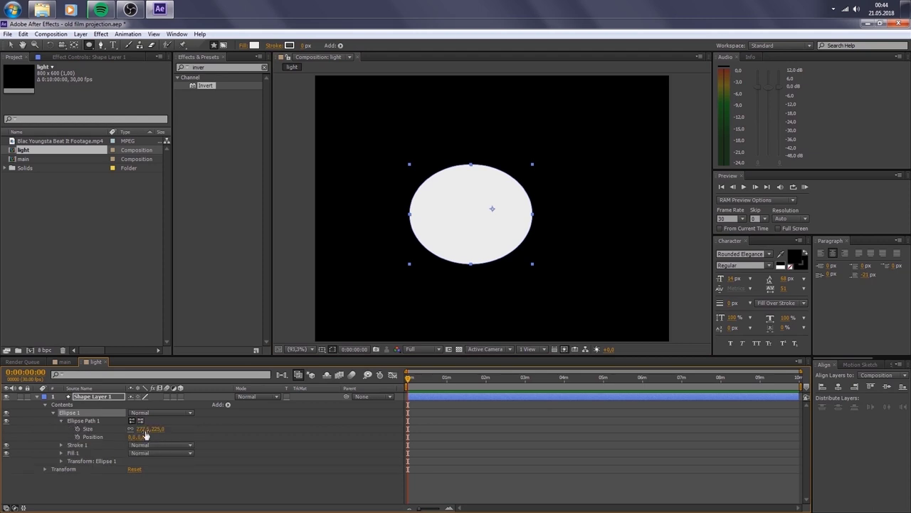
{"action": "left_click", "coordinate": [130, 429]}
{"action": "left_click", "coordinate": [140, 429]}
{"action": "type", "text": "400"}
{"action": "key", "text": "Return"}
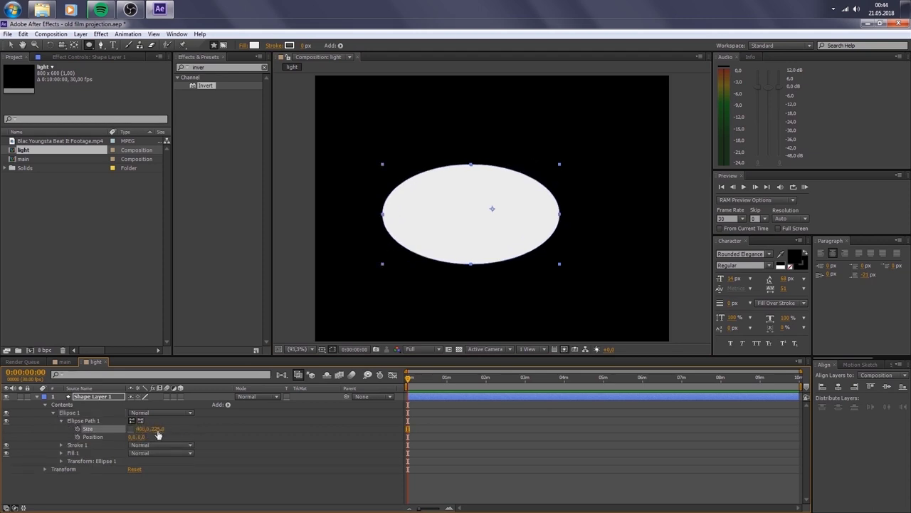
{"action": "left_click", "coordinate": [158, 430]}
{"action": "type", "text": "160"}
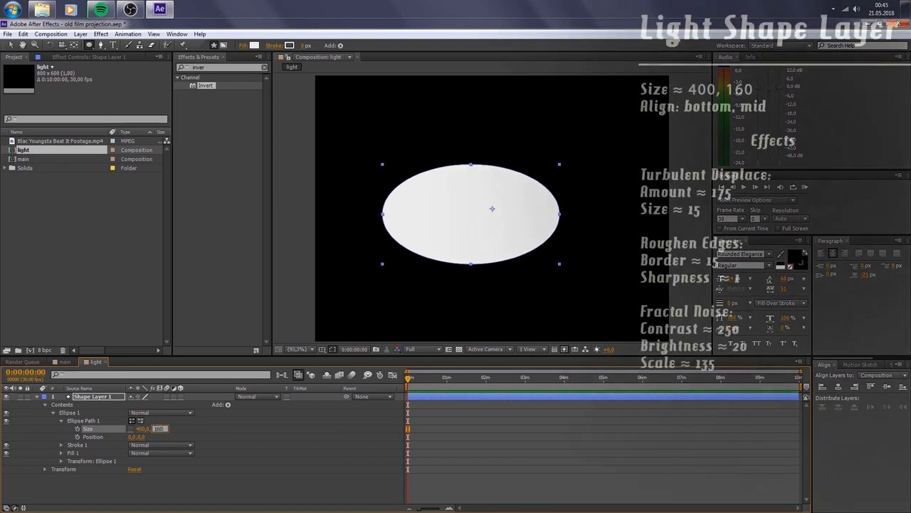
{"action": "key", "text": "Return"}
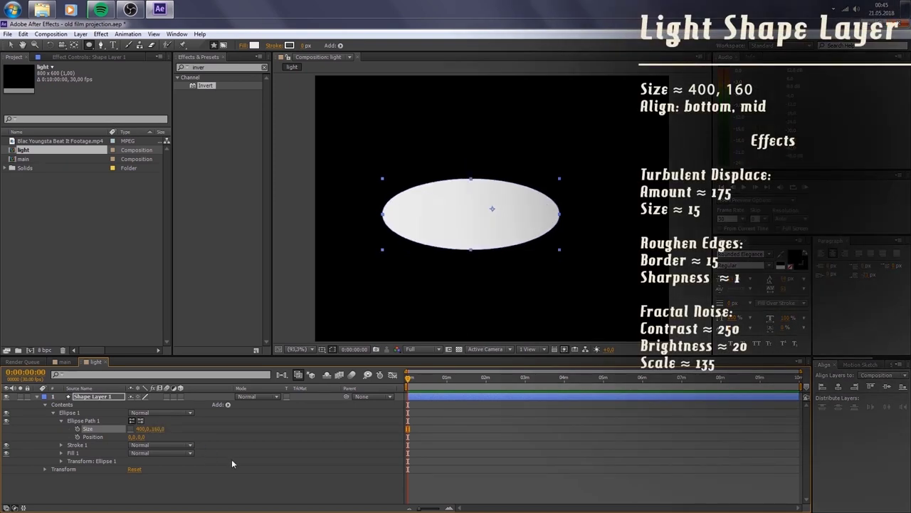
Step: Centre the ellipse horizontally and move it onto the frame's bottom edge
{"action": "key", "text": "ctrl+alt+Home"}
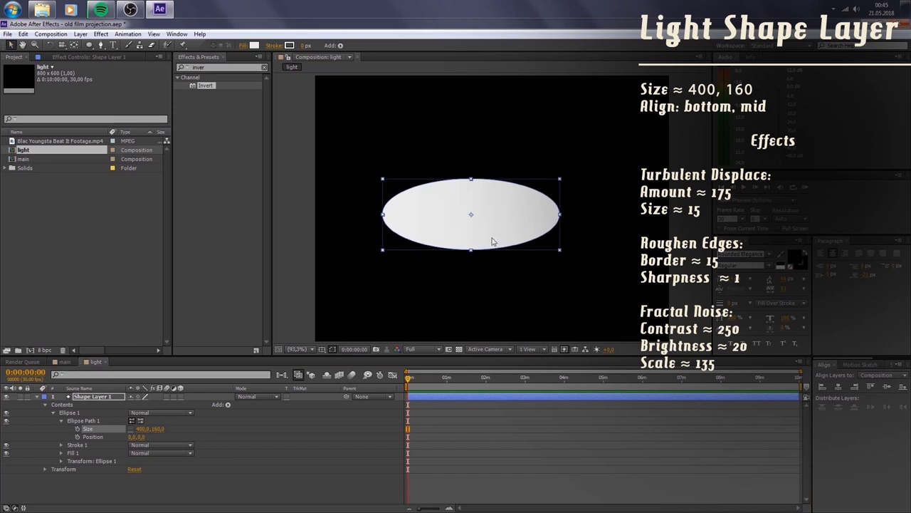
{"action": "left_click", "coordinate": [838, 386]}
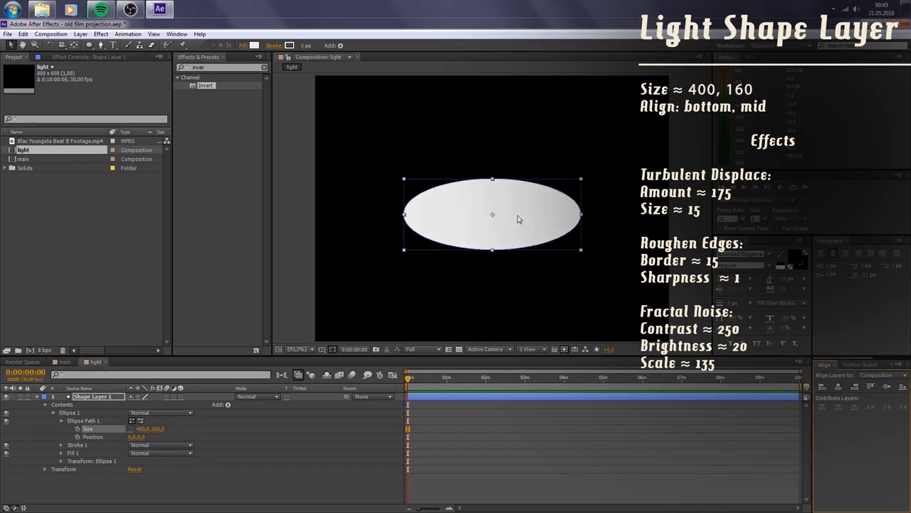
{"action": "left_click_drag", "start_coordinate": [518, 219], "coordinate": [522, 347]}
{"action": "left_click", "coordinate": [250, 446]}
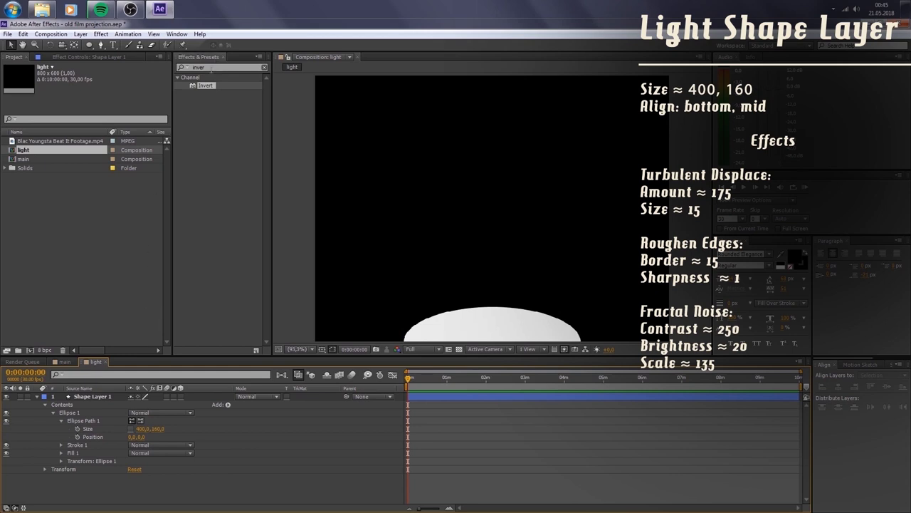
Step: Apply Turbulent Displace to Shape Layer 1 with Amount 175 and Size 15
{"action": "left_click", "coordinate": [213, 157]}
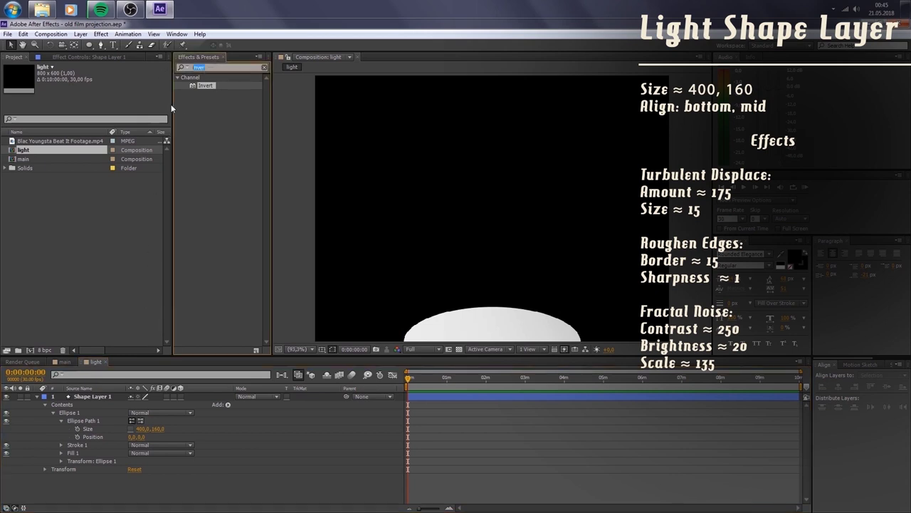
{"action": "left_click", "coordinate": [84, 56]}
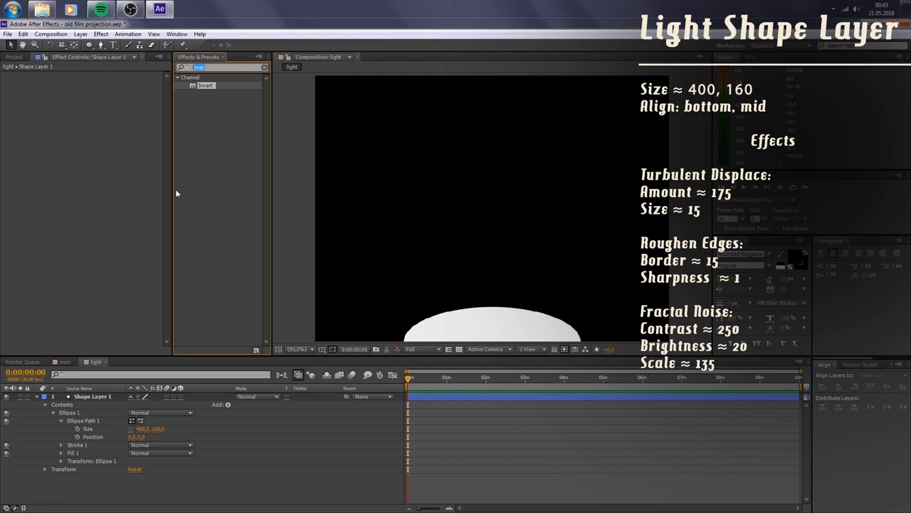
{"action": "type", "text": "turb"}
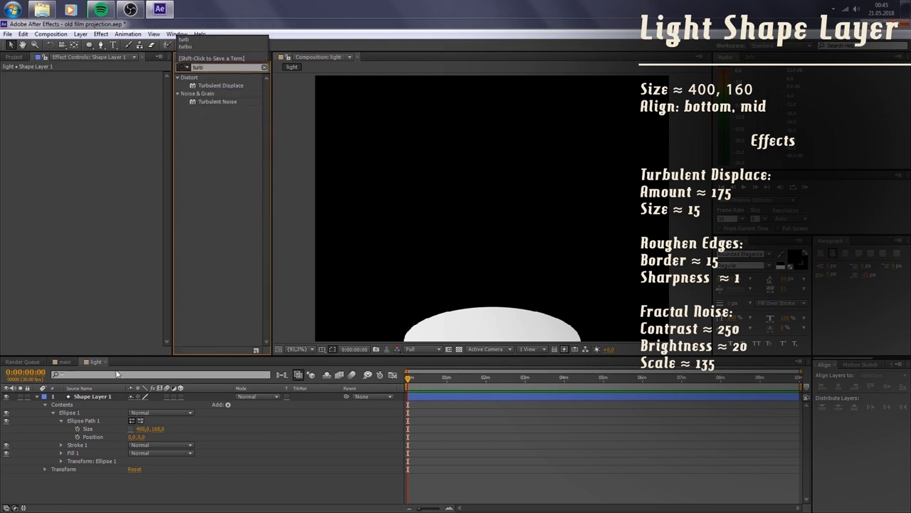
{"action": "left_click", "coordinate": [100, 395]}
{"action": "left_click_drag", "start_coordinate": [217, 86], "coordinate": [66, 111]}
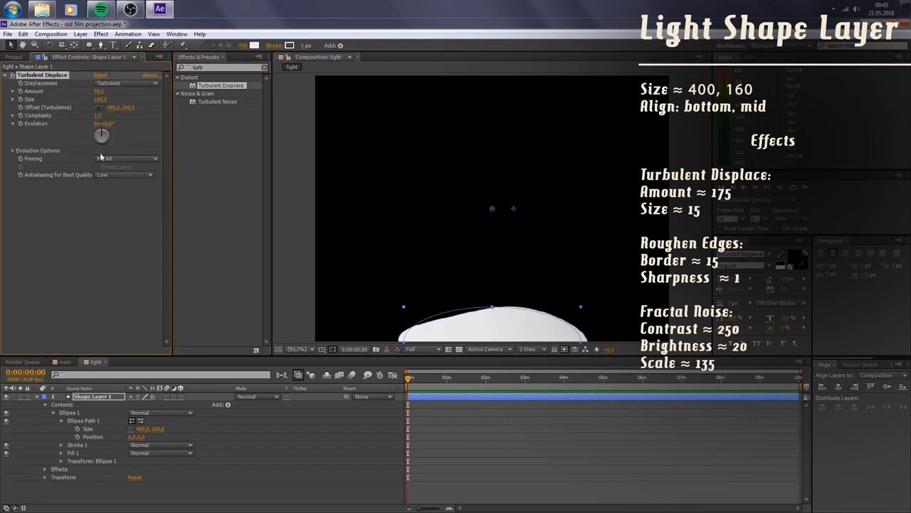
{"action": "left_click", "coordinate": [98, 91]}
{"action": "type", "text": "175"}
{"action": "key", "text": "Return"}
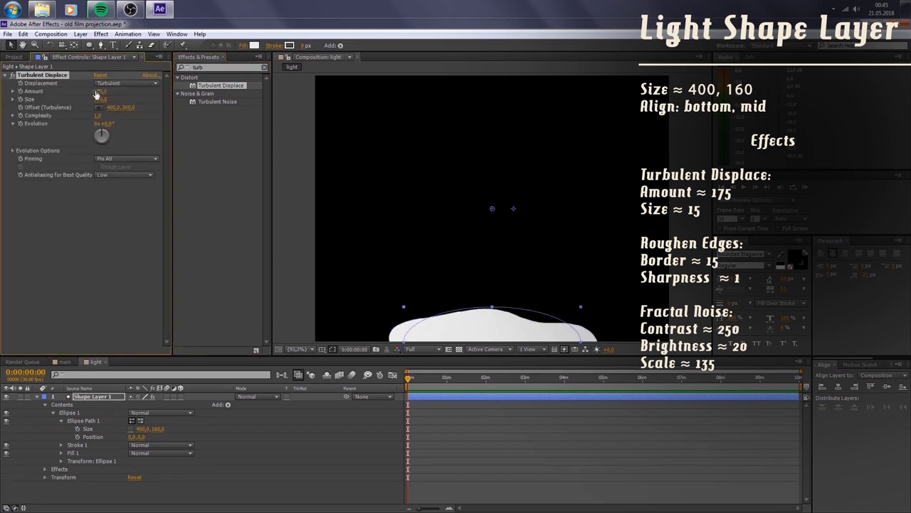
{"action": "left_click", "coordinate": [101, 99]}
{"action": "type", "text": "15"}
{"action": "key", "text": "Return"}
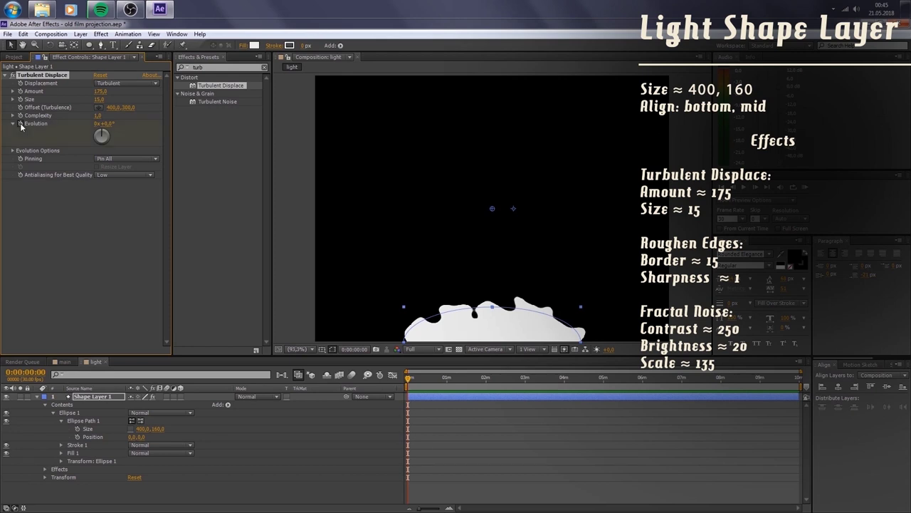
Step: Add a Turbulent Displace Evolution keyframe at 0:00:30:00
{"action": "left_click", "coordinate": [356, 349]}
{"action": "type", "text": "200"}
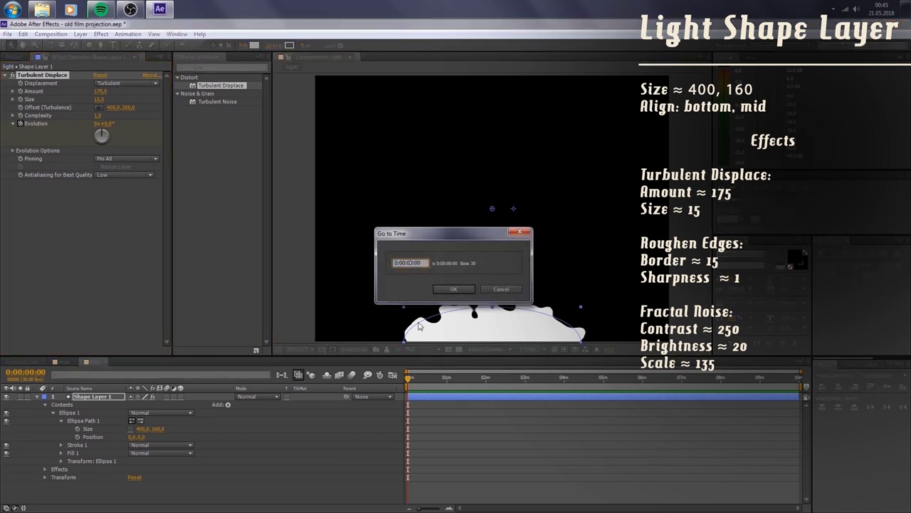
{"action": "type", "text": "3000"}
{"action": "key", "text": "Return"}
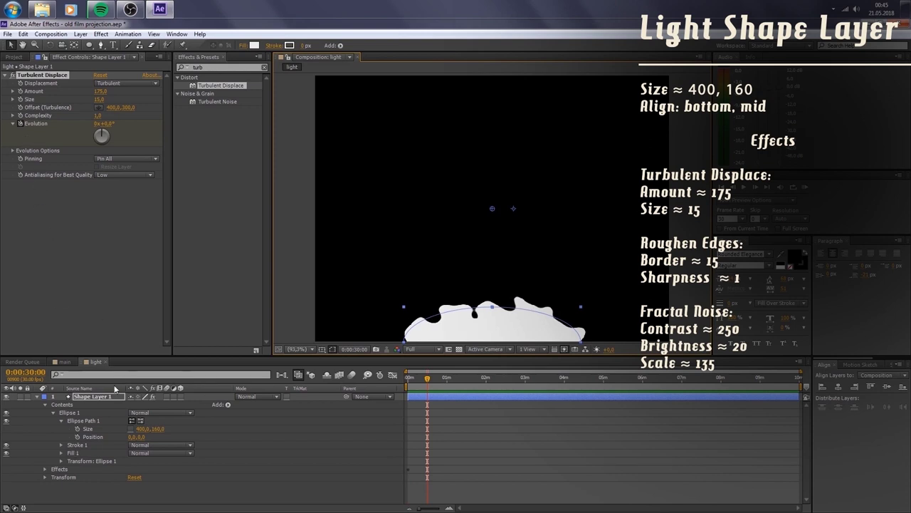
{"action": "key", "text": "u"}
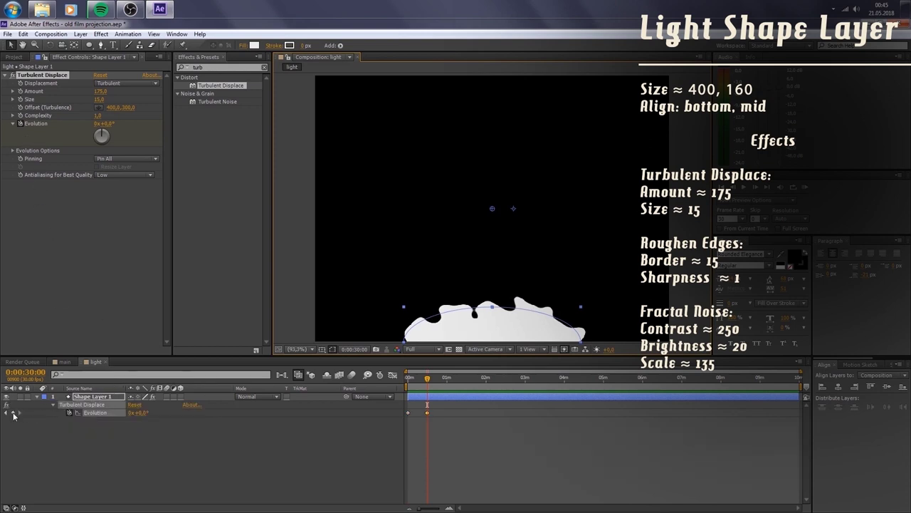
{"action": "left_click", "coordinate": [13, 414]}
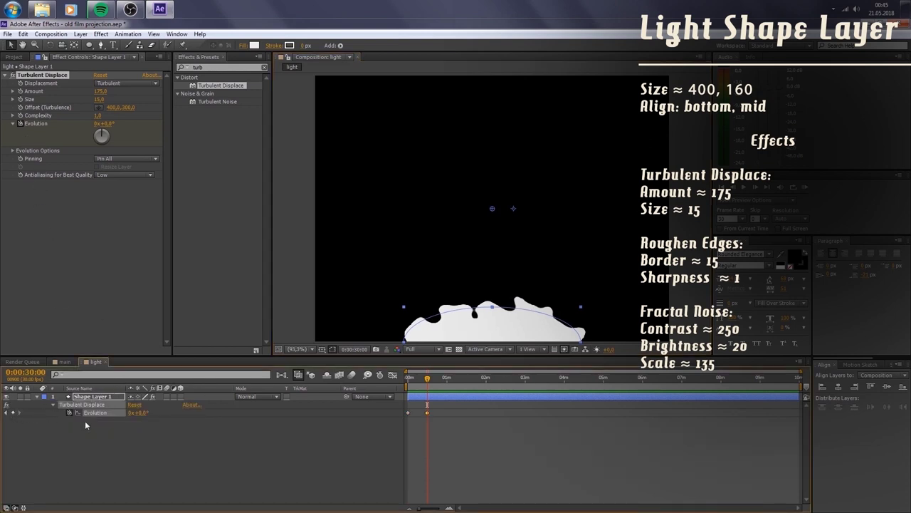
{"action": "left_click", "coordinate": [130, 413]}
{"action": "type", "text": "16"}
{"action": "key", "text": "Return"}
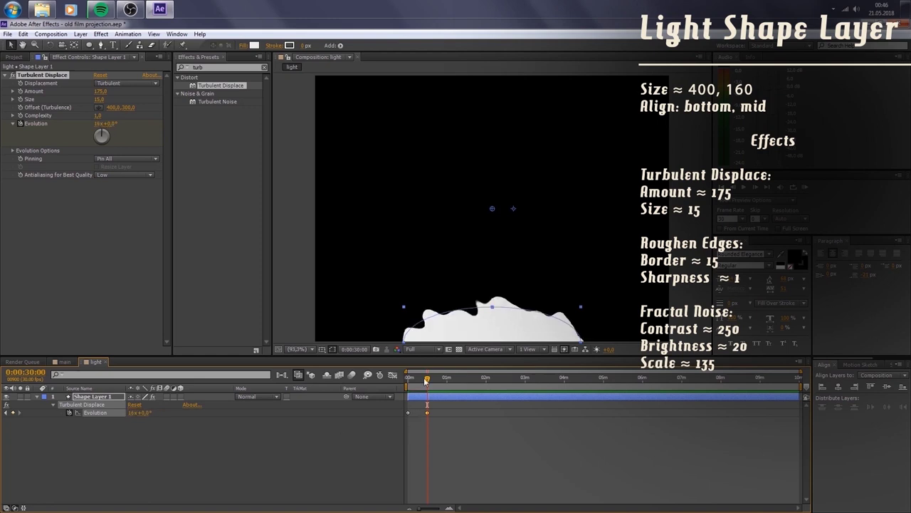
Step: Preview the motion and set the 30 s Evolution keyframe to 12 revolutions
{"action": "left_click_drag", "start_coordinate": [426, 381], "coordinate": [391, 389]}
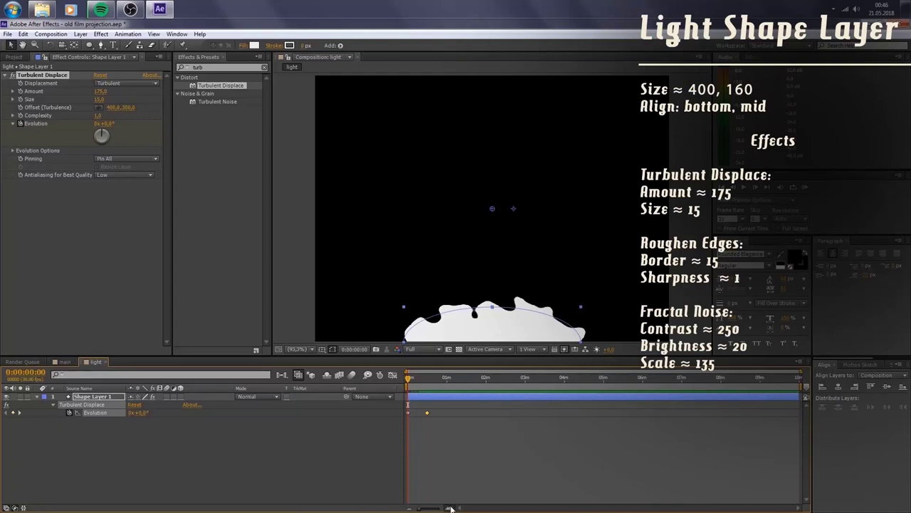
{"action": "left_click_drag", "start_coordinate": [451, 508], "coordinate": [451, 508]}
{"action": "mouse_move", "coordinate": [408, 377]}
{"action": "left_mouse_down"}
{"action": "mouse_move", "coordinate": [491, 396]}
{"action": "mouse_move", "coordinate": [531, 394]}
{"action": "left_mouse_up"}
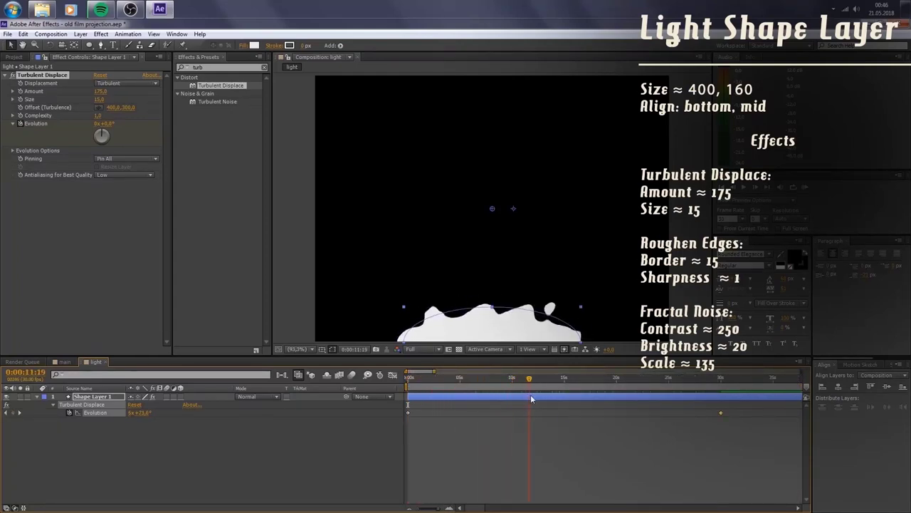
{"action": "left_click", "coordinate": [19, 413]}
{"action": "left_click", "coordinate": [136, 413]}
{"action": "type", "text": "1"}
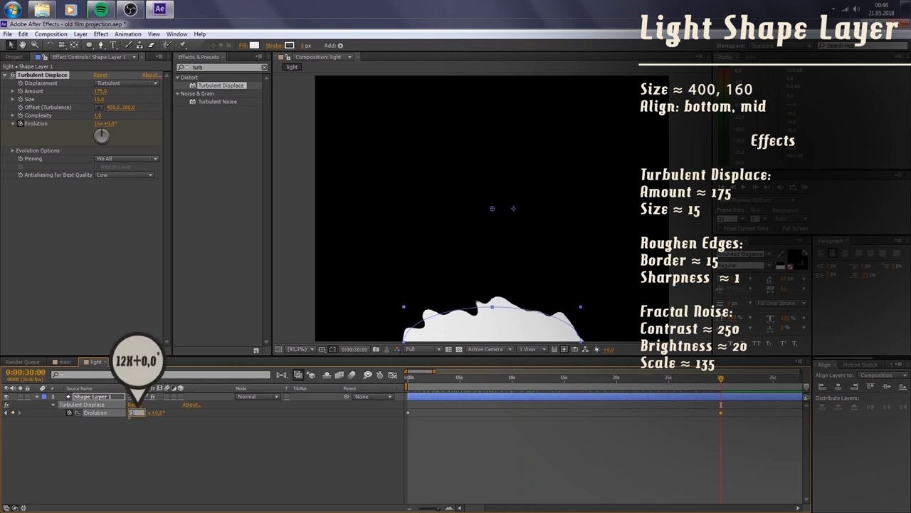
{"action": "type", "text": "2"}
{"action": "key", "text": "Return"}
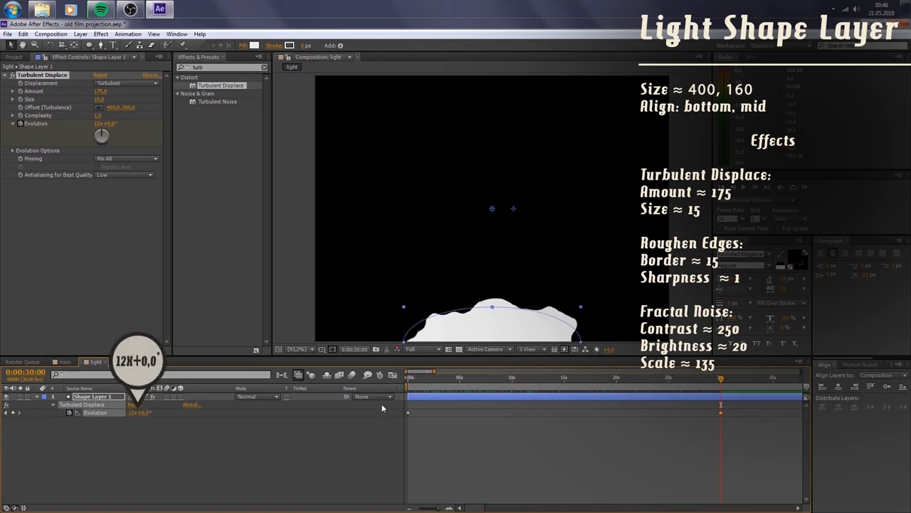
{"action": "mouse_move", "coordinate": [415, 378]}
{"action": "left_mouse_down"}
{"action": "mouse_move", "coordinate": [546, 391]}
{"action": "mouse_move", "coordinate": [408, 391]}
{"action": "left_mouse_up"}
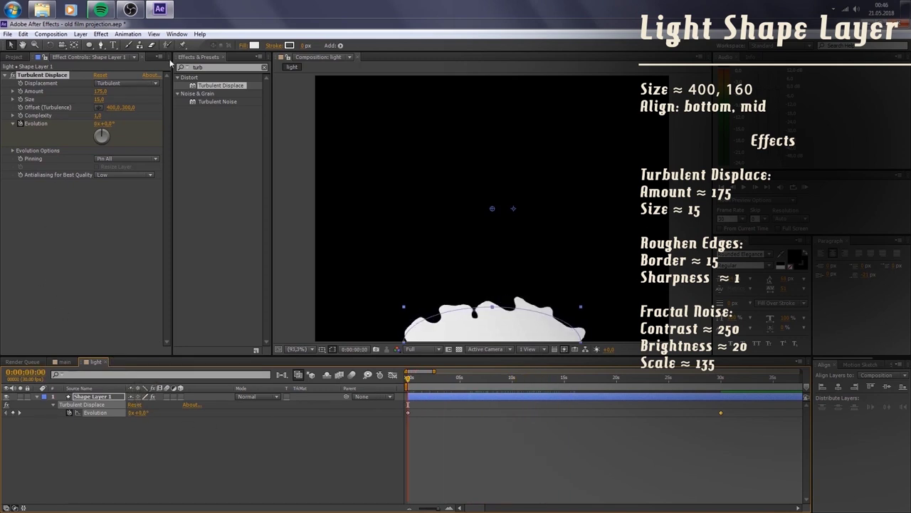
Step: Add Roughen Edges to the ellipse with Edge Sharpness 1 and Border 15
{"action": "left_click", "coordinate": [218, 69]}
{"action": "type", "text": "rough"}
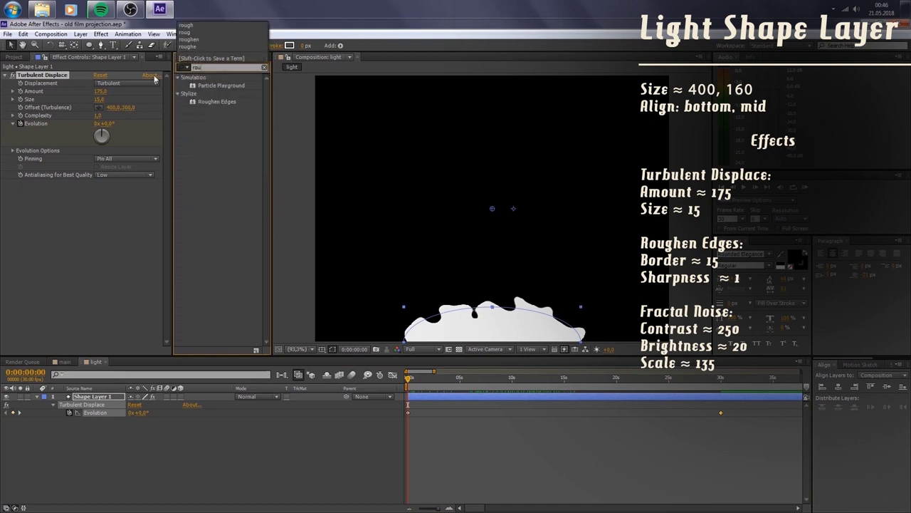
{"action": "left_click_drag", "start_coordinate": [203, 86], "coordinate": [83, 199]}
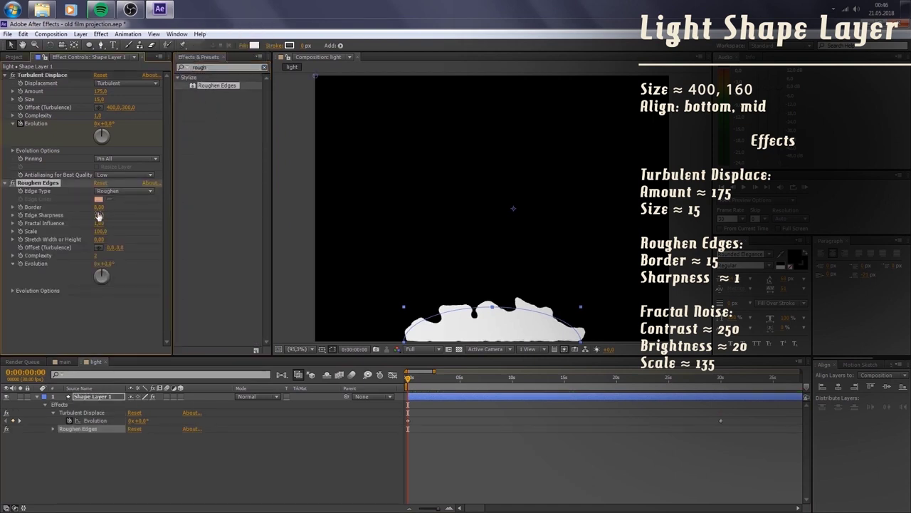
{"action": "left_click", "coordinate": [98, 215]}
{"action": "key", "text": "shift+Tab"}
{"action": "key", "text": "Return"}
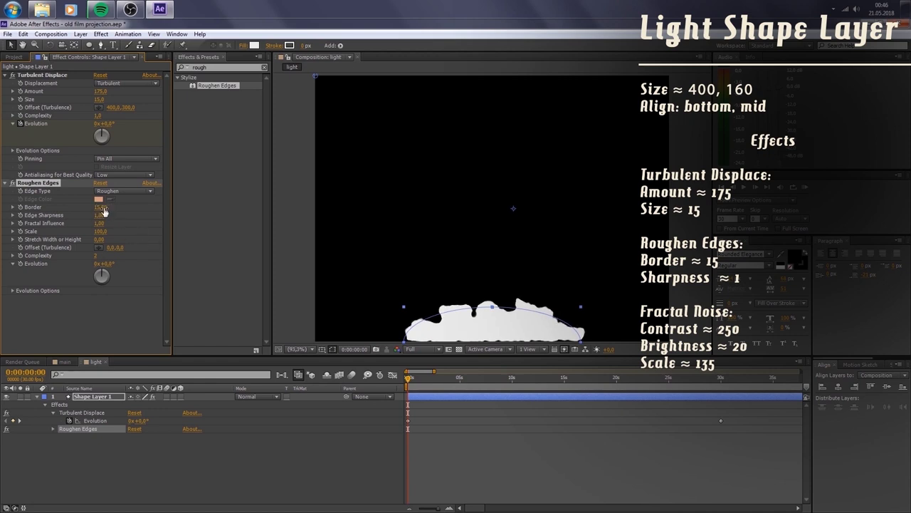
{"action": "key", "text": "ctrl+5"}
{"action": "type", "text": "fr"}
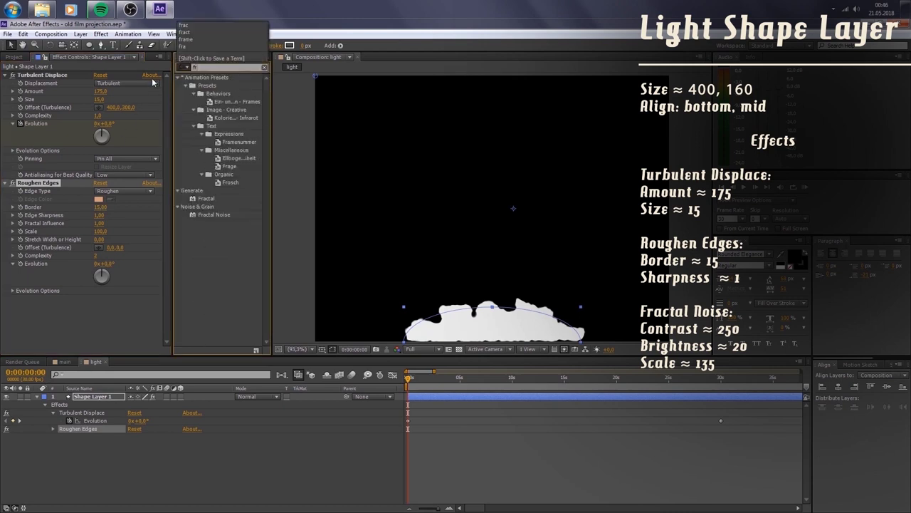
{"action": "type", "text": "act"}
Step: Apply Fractal Noise to the ellipse layer with Contrast 250 and Brightness 20
{"action": "left_click_drag", "start_coordinate": [214, 102], "coordinate": [111, 303]}
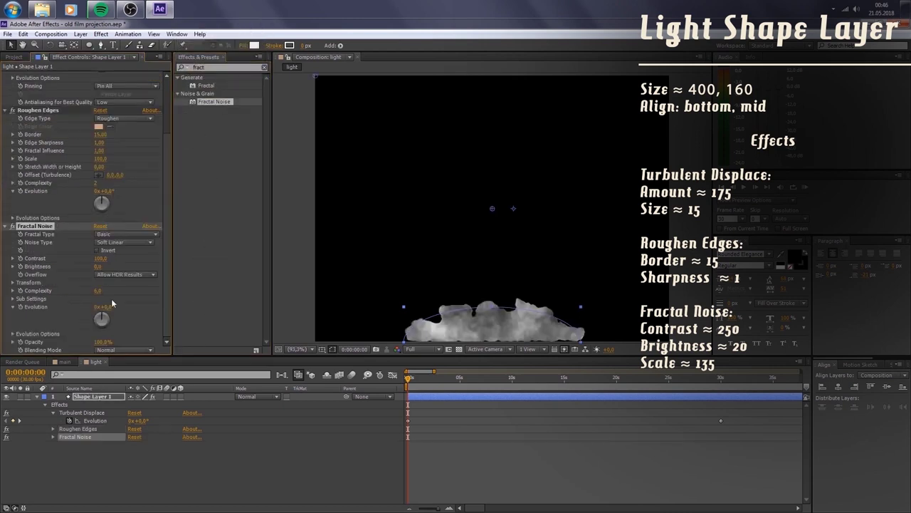
{"action": "left_click", "coordinate": [100, 260]}
{"action": "type", "text": "250"}
{"action": "key", "text": "Return"}
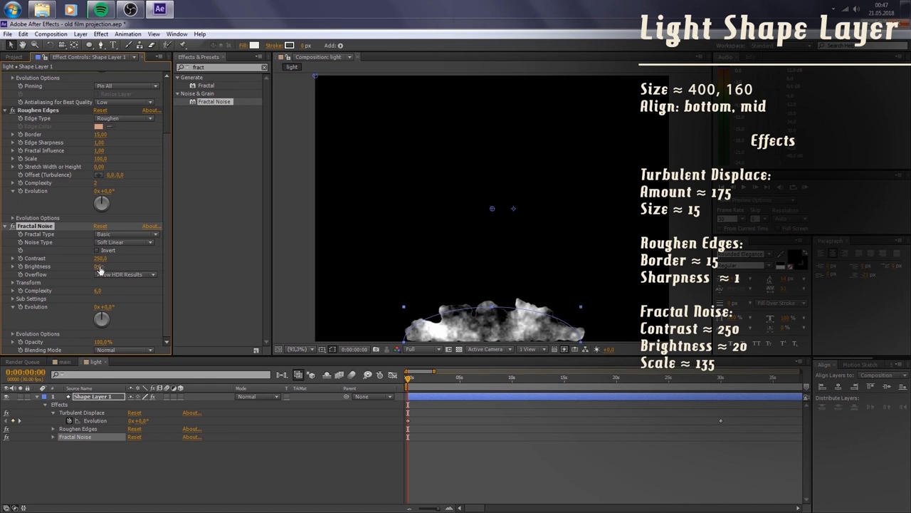
{"action": "left_click", "coordinate": [99, 267]}
{"action": "type", "text": "20"}
{"action": "key", "text": "Return"}
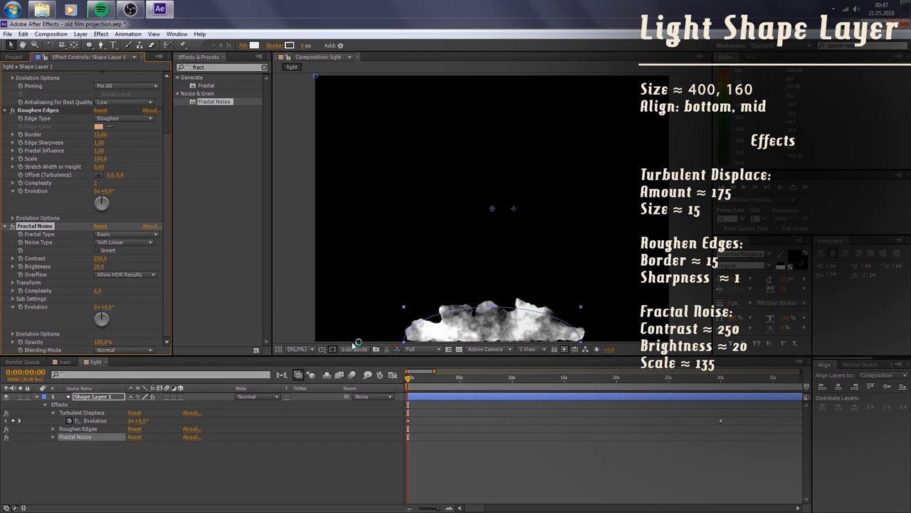
Step: Set a Fractal Noise Evolution keyframe around 20 seconds and show only the keyframed properties
{"action": "left_click_drag", "start_coordinate": [420, 378], "coordinate": [634, 383]}
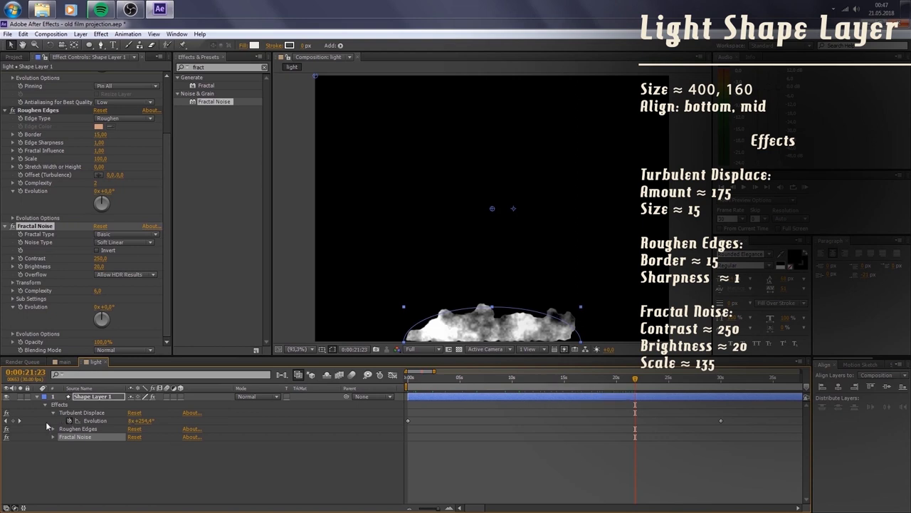
{"action": "left_click", "coordinate": [21, 307]}
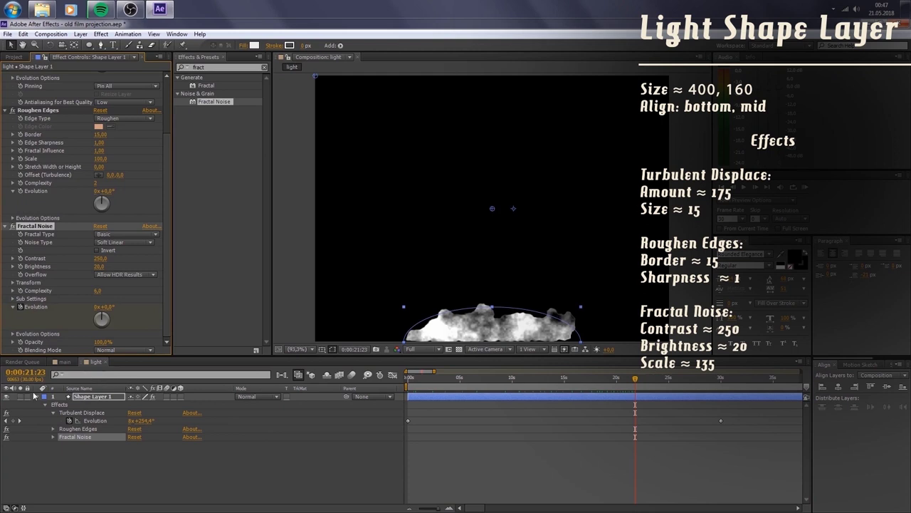
{"action": "left_click", "coordinate": [19, 421]}
{"action": "key", "text": "u"}
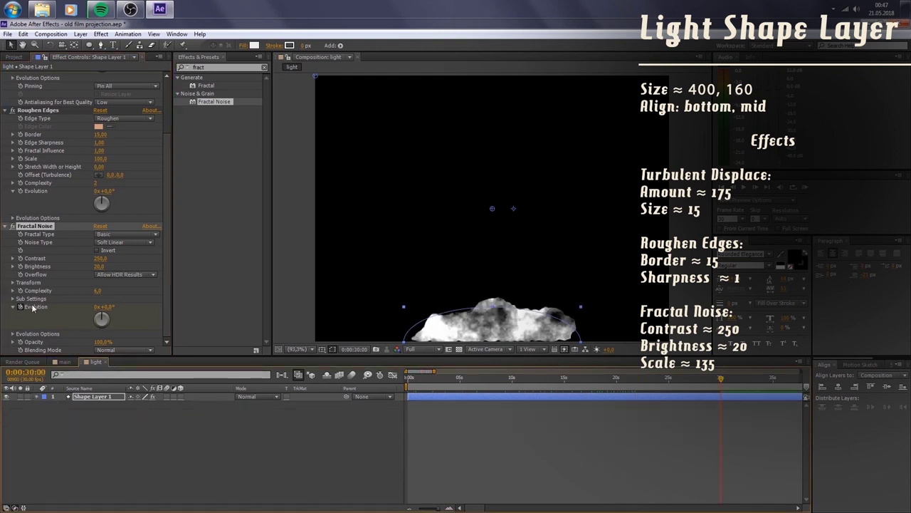
{"action": "key", "text": "u"}
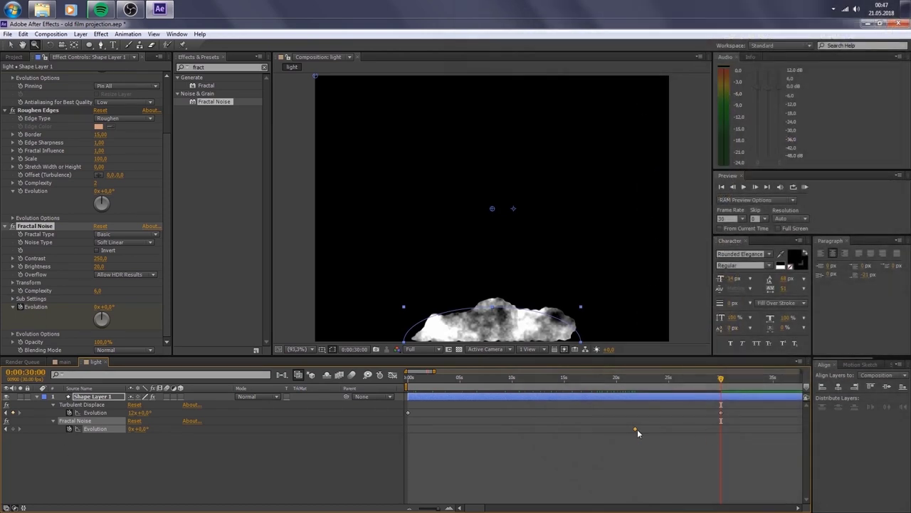
Step: Animate Fractal Noise Evolution from 0x at the start to 12x at 30 seconds
{"action": "left_click_drag", "start_coordinate": [636, 428], "coordinate": [720, 428]}
{"action": "left_click_drag", "start_coordinate": [448, 382], "coordinate": [322, 384]}
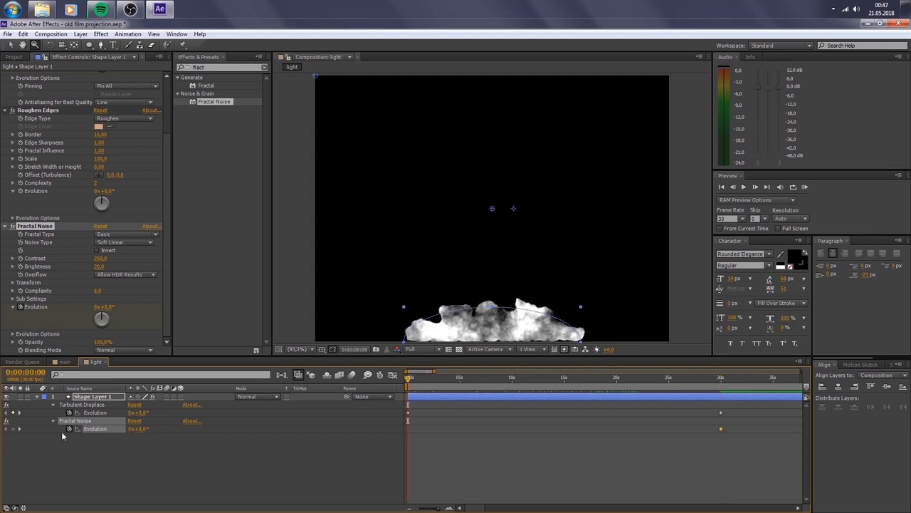
{"action": "left_click", "coordinate": [12, 429]}
{"action": "type", "text": "12"}
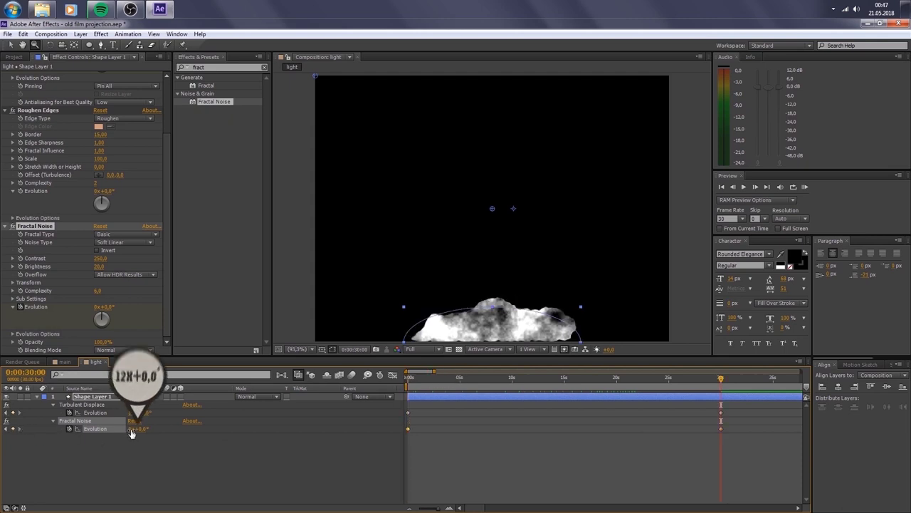
{"action": "key", "text": "k"}
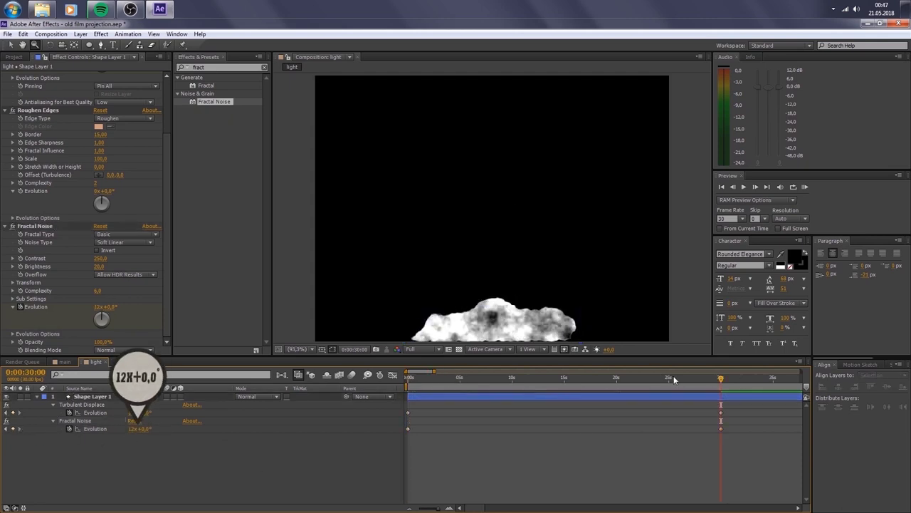
{"action": "mouse_move", "coordinate": [674, 379]}
{"action": "left_mouse_down"}
{"action": "mouse_move", "coordinate": [632, 391]}
{"action": "mouse_move", "coordinate": [677, 391]}
{"action": "left_mouse_up"}
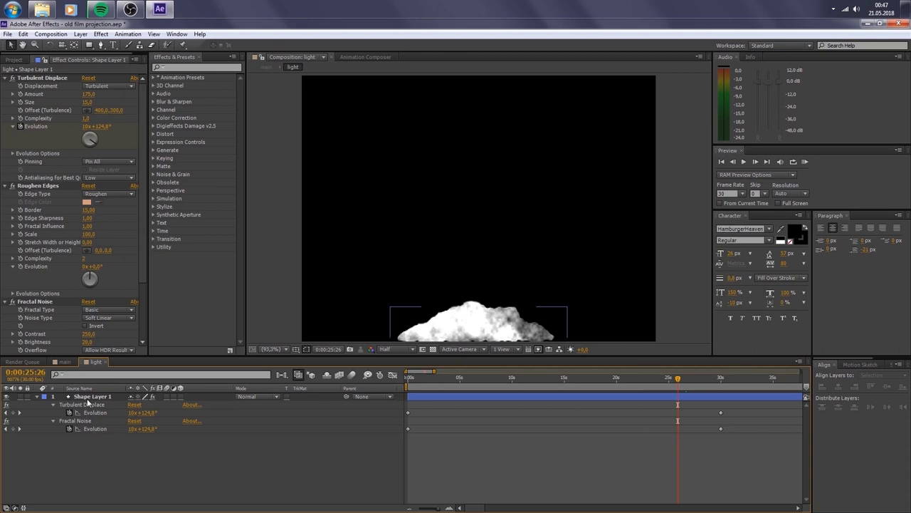
Step: Loop Turbulent Displace and Fractal Noise Evolution with loopOut("cycle") expressions
{"action": "left_click", "coordinate": [69, 413], "text": "alt"}
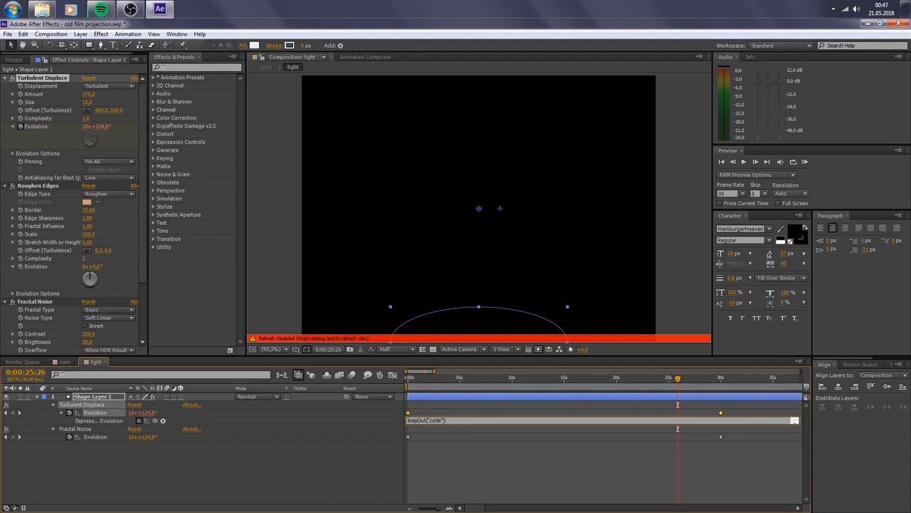
{"action": "type", "text": "loopOut(\"cycle\")"}
{"action": "left_click", "coordinate": [437, 477]}
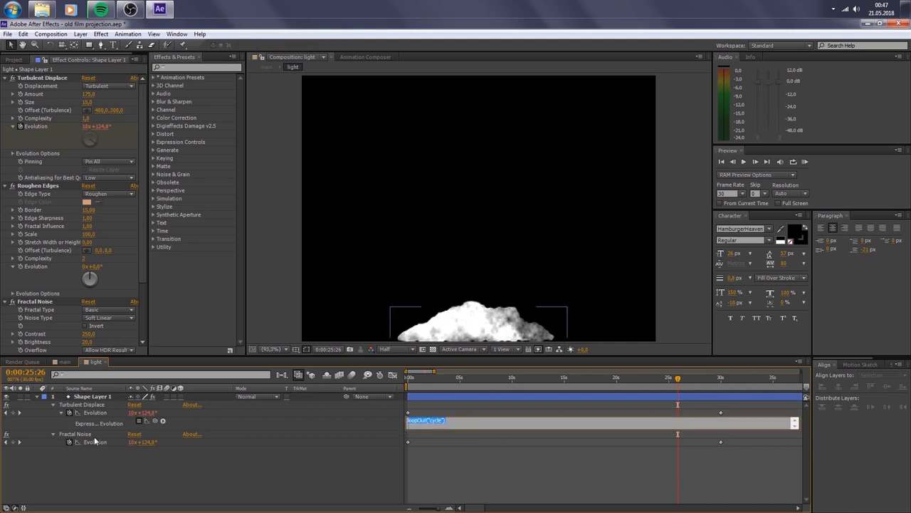
{"action": "left_click", "coordinate": [69, 442], "text": "alt"}
{"action": "key", "text": "ctrl+v"}
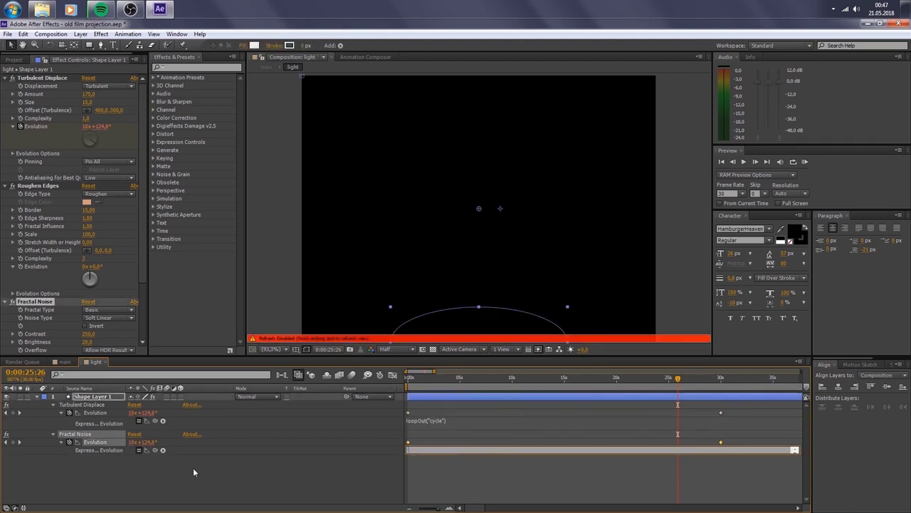
{"action": "left_click", "coordinate": [195, 467]}
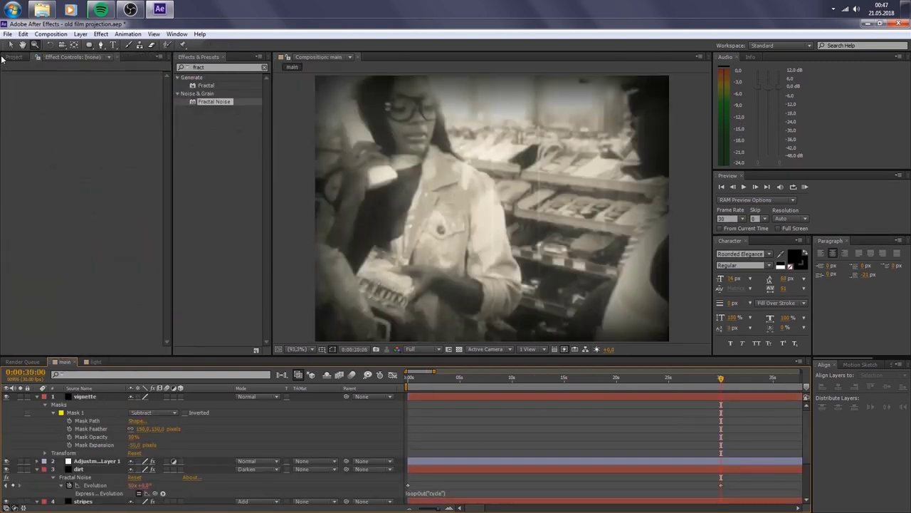
{"action": "left_click", "coordinate": [13, 57]}
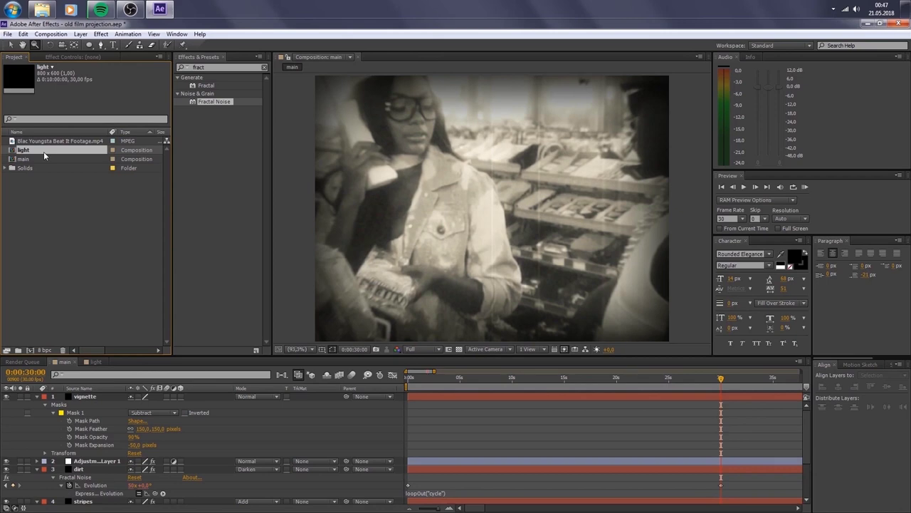
Step: Add the light composition below Adjustment Layer 1 and apply CC Radial Blur to it
{"action": "left_click", "coordinate": [100, 462]}
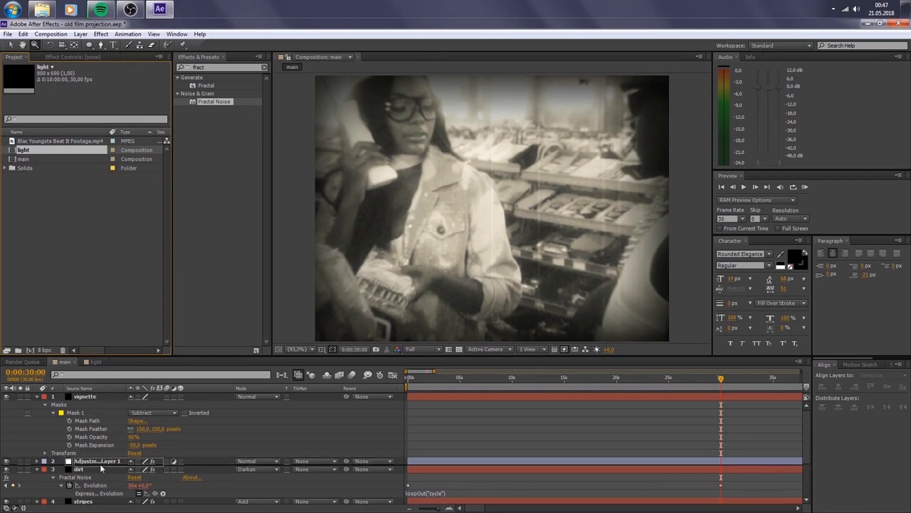
{"action": "key", "text": "ctrl+slash"}
{"action": "scroll", "coordinate": [123, 430], "scroll_direction": "down", "scroll_amount": 1}
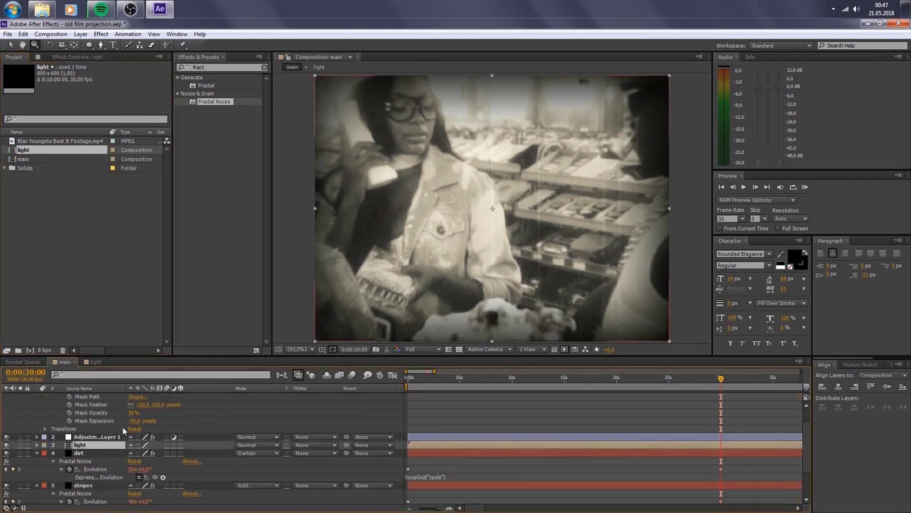
{"action": "double_click", "coordinate": [218, 68]}
{"action": "type", "text": "cc rad"}
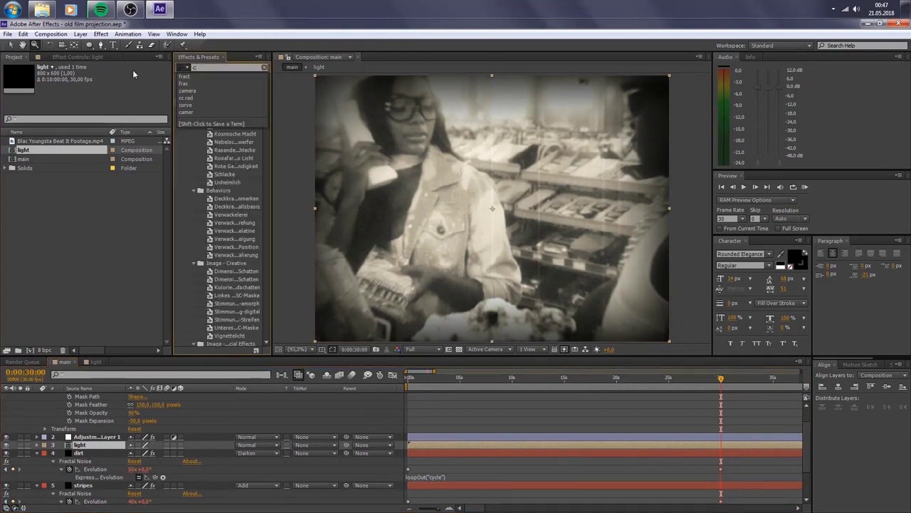
{"action": "left_click", "coordinate": [75, 57]}
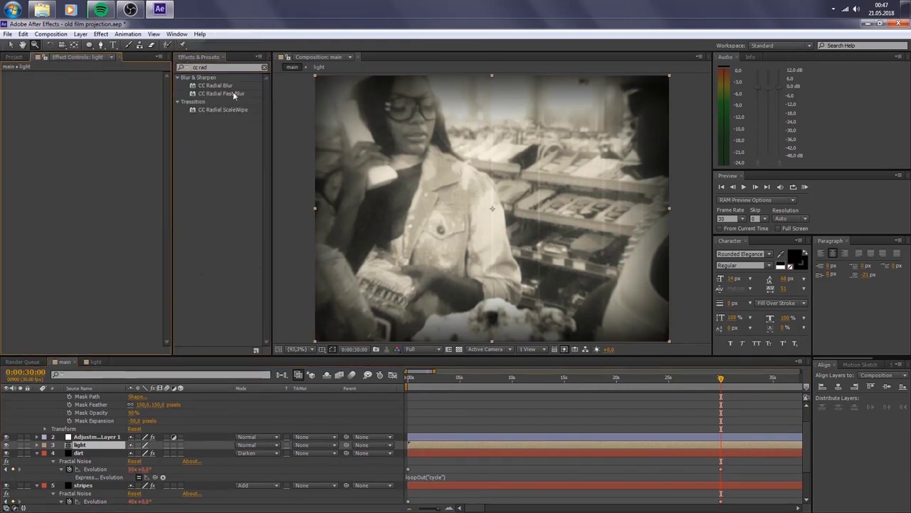
{"action": "left_click_drag", "start_coordinate": [215, 86], "coordinate": [60, 101]}
Step: Set the radial blur to Centered Zoom, Amount 250, centred at the frame's bottom middle
{"action": "left_click", "coordinate": [124, 82]}
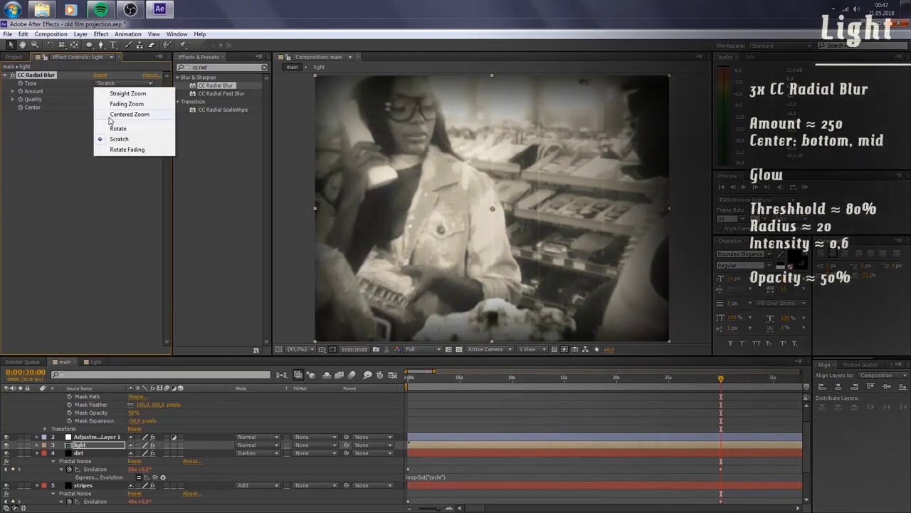
{"action": "left_click", "coordinate": [113, 115]}
{"action": "left_click", "coordinate": [99, 107]}
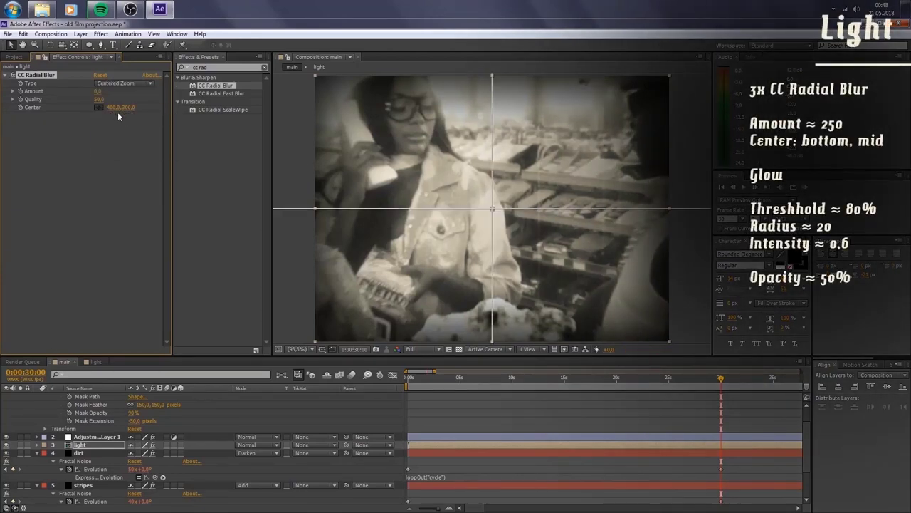
{"action": "left_click", "coordinate": [492, 340]}
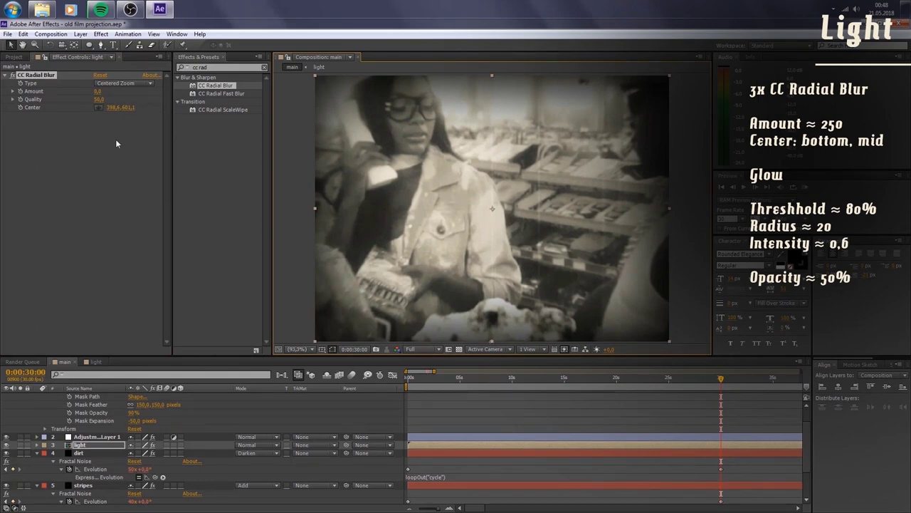
{"action": "left_click_drag", "start_coordinate": [282, 101], "coordinate": [353, 106]}
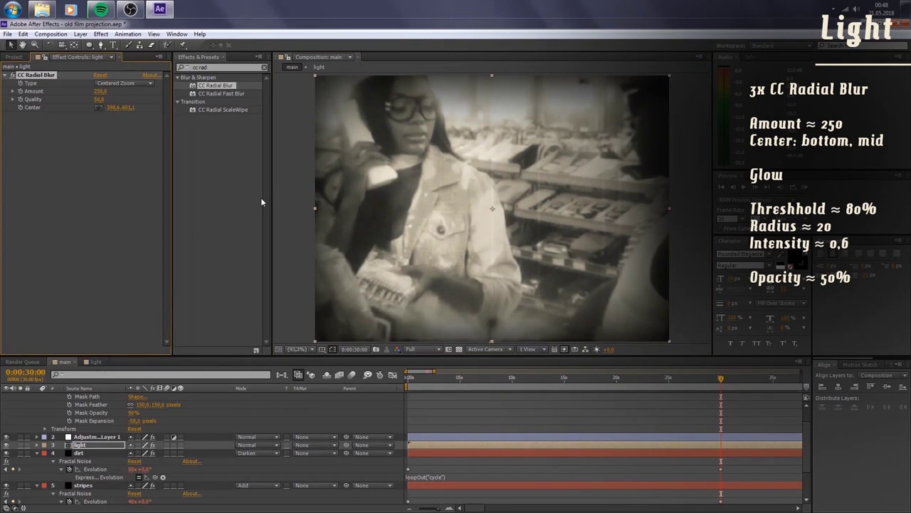
Step: Add a Position keyframe to the light layer and duplicate the CC Radial Blur
{"action": "key", "text": "p"}
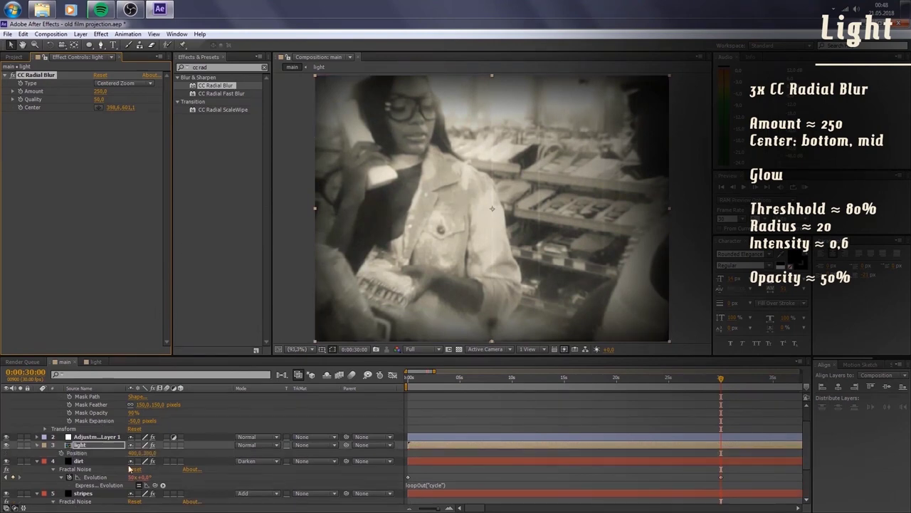
{"action": "key", "text": "alt+shift+p"}
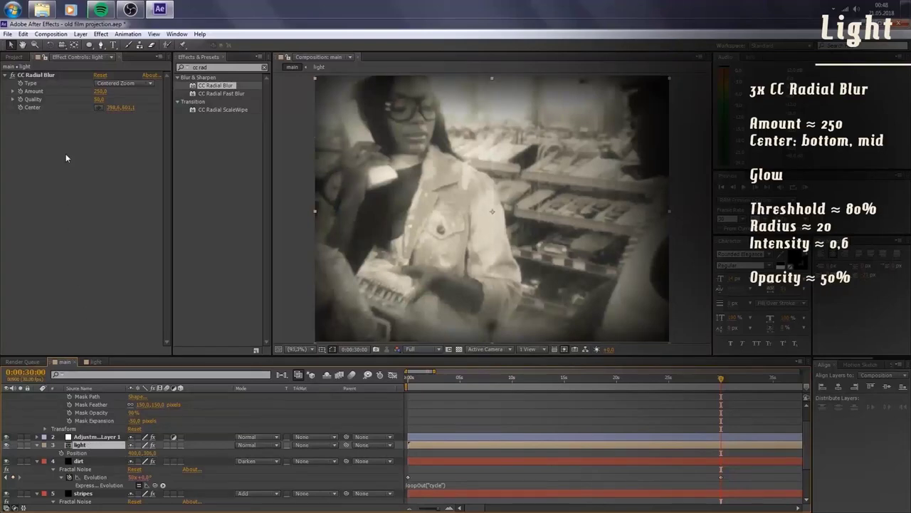
{"action": "left_click", "coordinate": [68, 136]}
{"action": "left_click", "coordinate": [38, 76]}
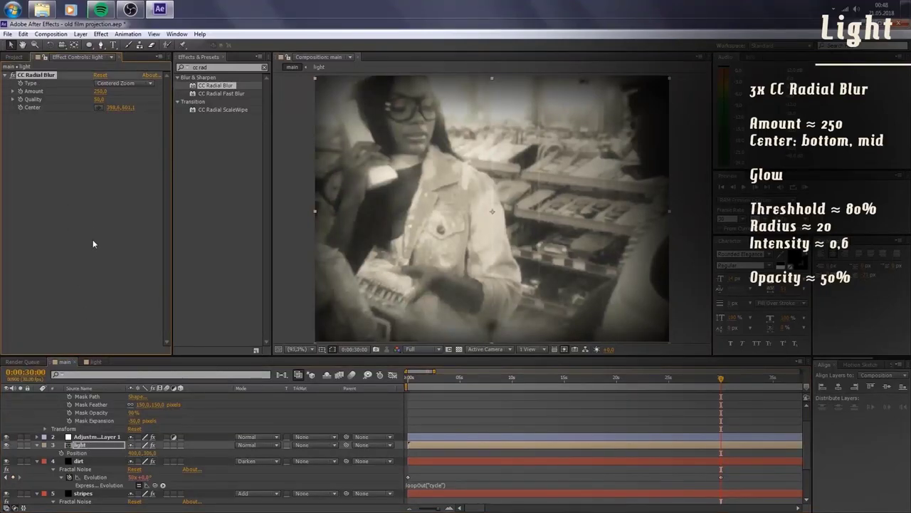
{"action": "key", "text": "ctrl+d"}
{"action": "key", "text": "ctrl+d"}
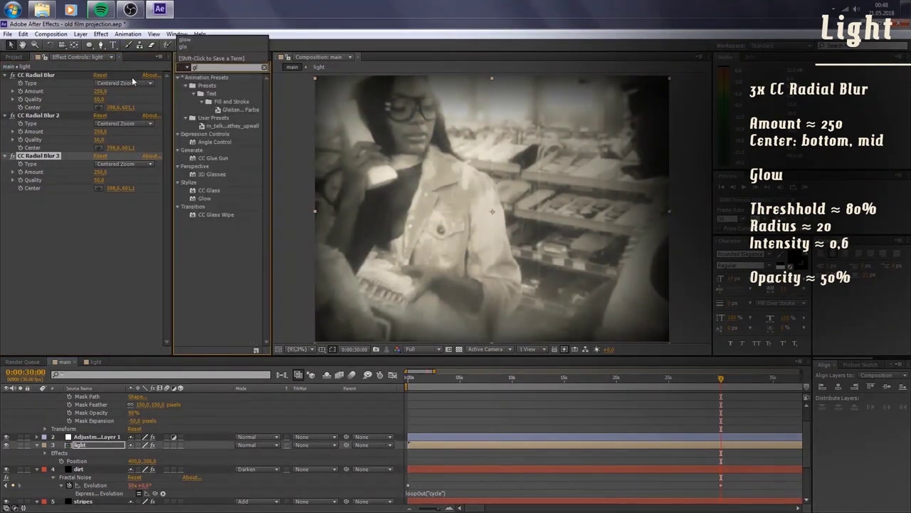
Step: Add Glow to the light layer with Threshold 80%, Radius 20 and Intensity 0,6
{"action": "type", "text": "glow"}
{"action": "left_click_drag", "start_coordinate": [204, 85], "coordinate": [87, 212]}
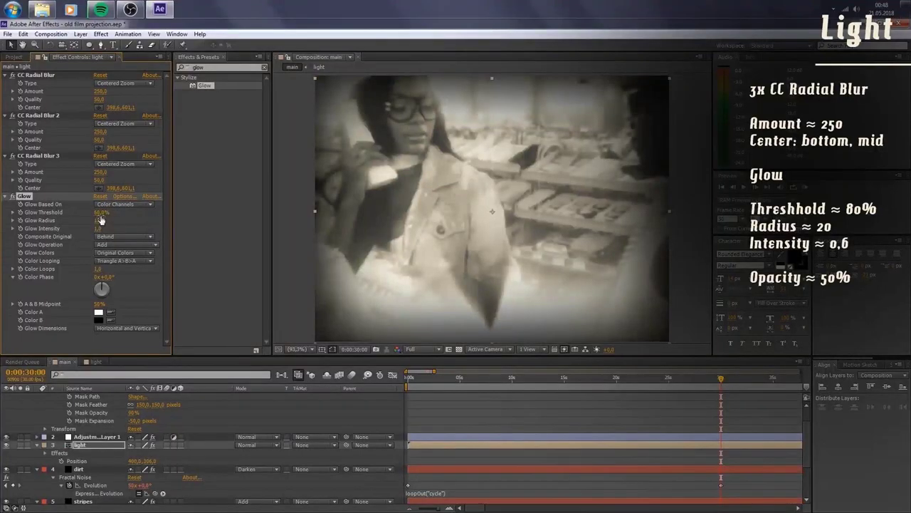
{"action": "left_click", "coordinate": [102, 212]}
{"action": "type", "text": "80"}
{"action": "key", "text": "Return"}
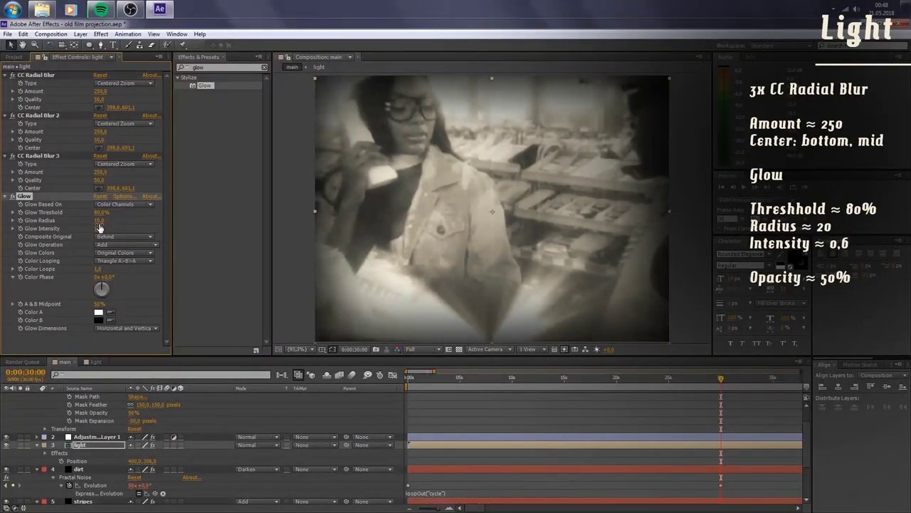
{"action": "type", "text": "20"}
{"action": "key", "text": "Return"}
{"action": "left_click", "coordinate": [100, 229]}
{"action": "type", "text": "0,6"}
{"action": "key", "text": "Return"}
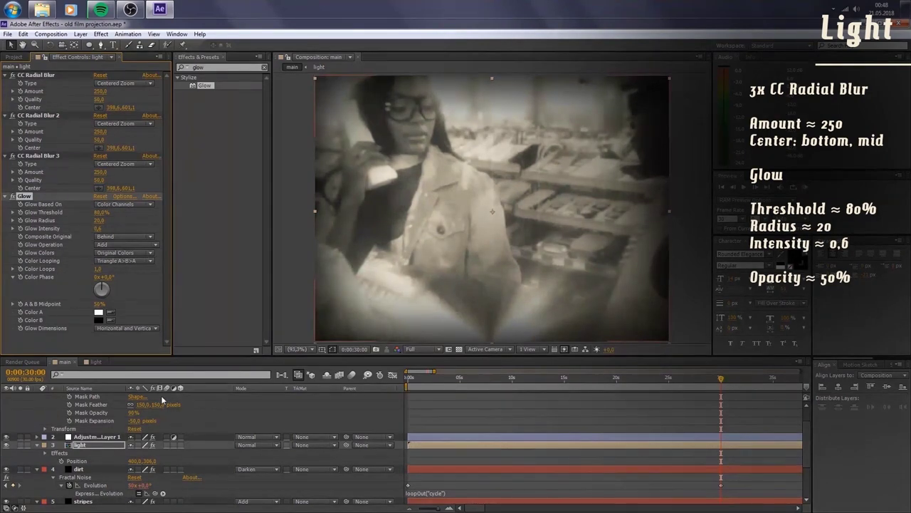
Step: Set the light layer's opacity to 50%
{"action": "key", "text": "t"}
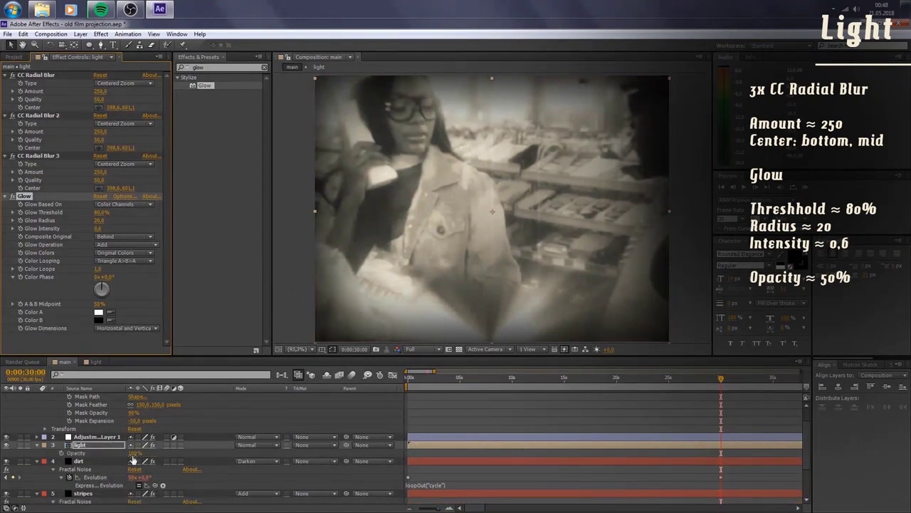
{"action": "left_click", "coordinate": [136, 453]}
{"action": "type", "text": "50"}
{"action": "key", "text": "Return"}
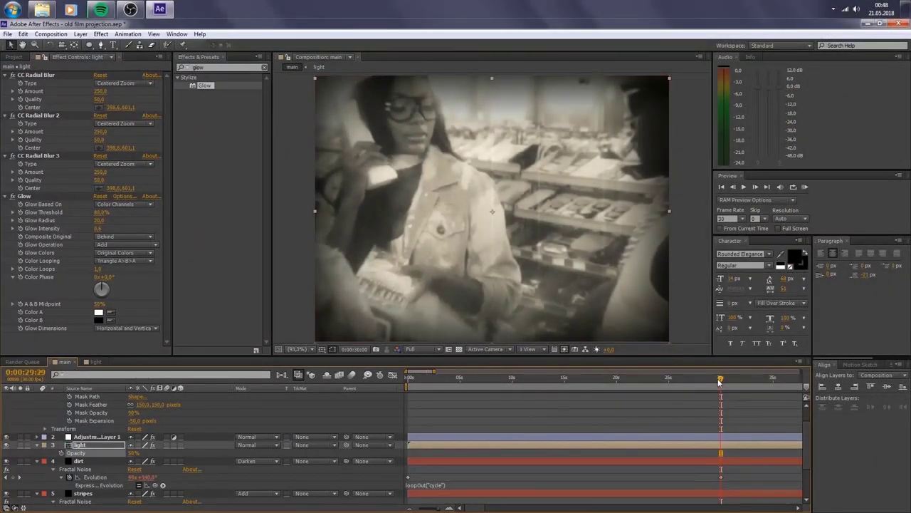
Step: Scrub the timeline to review the result, hide Opacity, and jump to the 30-second keyframe
{"action": "left_click_drag", "start_coordinate": [700, 380], "coordinate": [660, 390]}
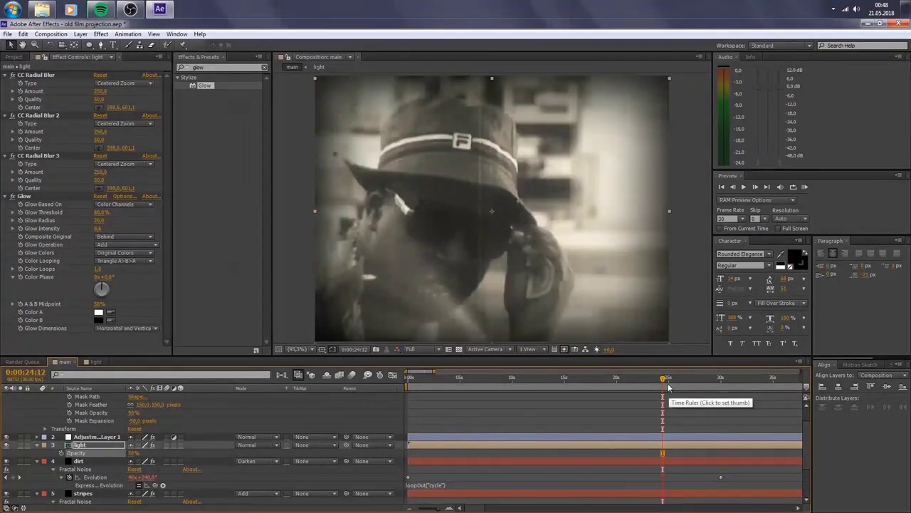
{"action": "left_click_drag", "start_coordinate": [669, 385], "coordinate": [702, 389]}
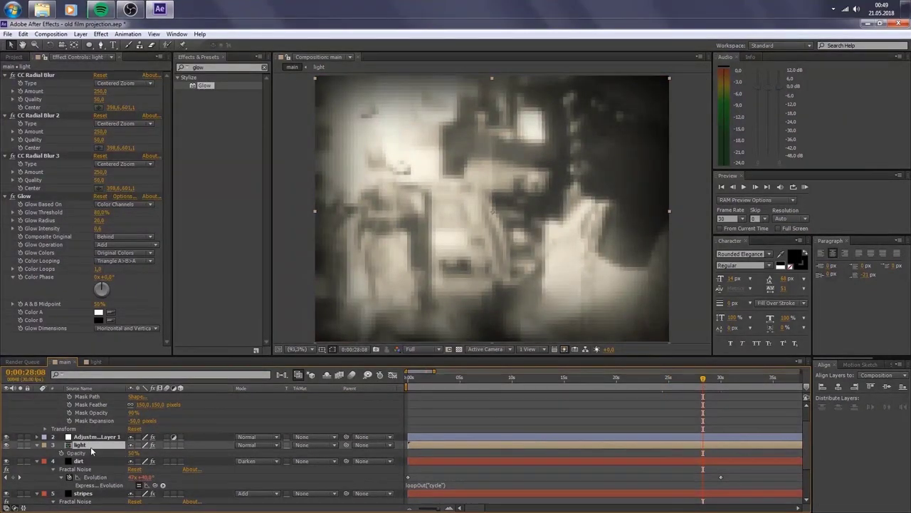
{"action": "key", "text": "t"}
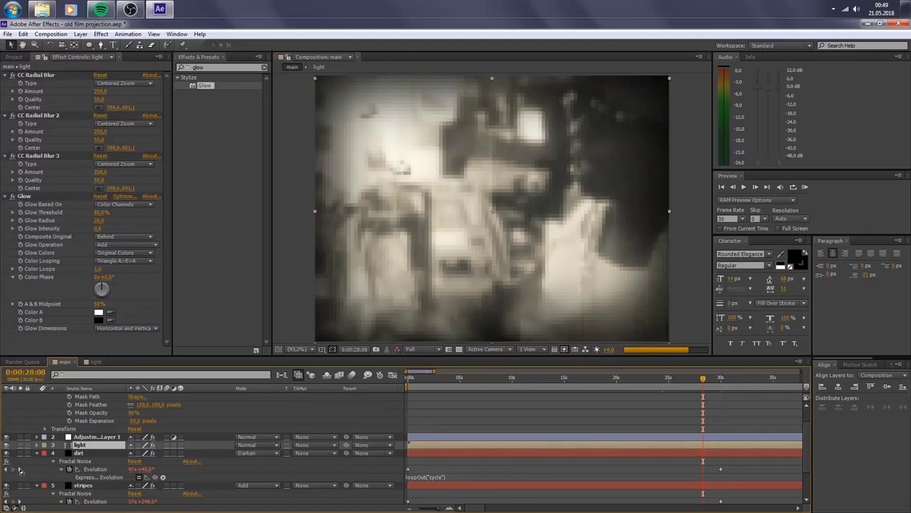
{"action": "left_click", "coordinate": [20, 469]}
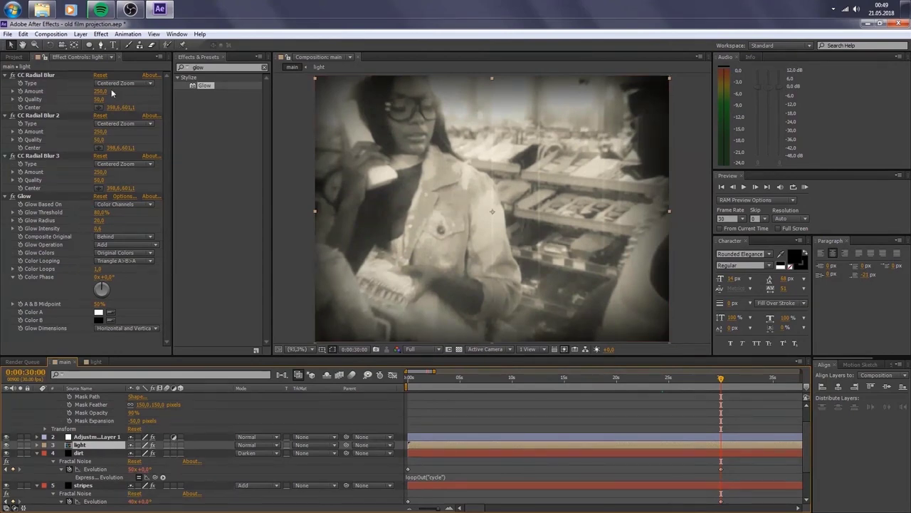
{"action": "left_click", "coordinate": [102, 45]}
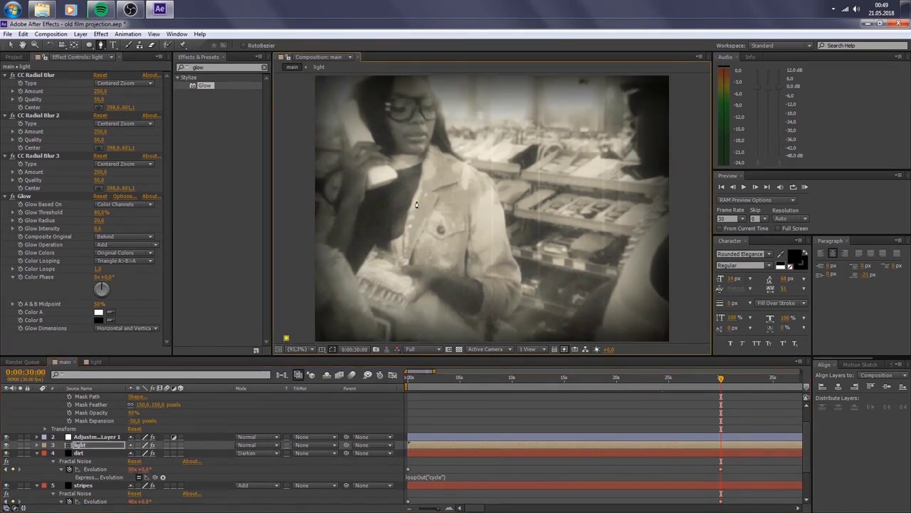
Step: Draw an arched mask curving across the lower part of the light layer
{"action": "key", "text": "Return"}
{"action": "mouse_move", "coordinate": [463, 214]}
{"action": "left_mouse_down"}
{"action": "mouse_move", "coordinate": [509, 223]}
{"action": "mouse_move", "coordinate": [565, 218]}
{"action": "left_mouse_up"}
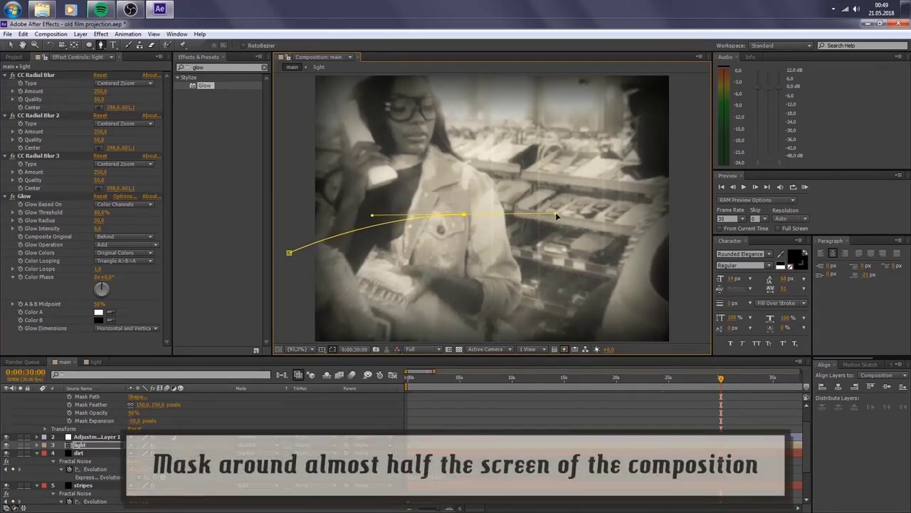
{"action": "left_click_drag", "start_coordinate": [684, 239], "coordinate": [700, 251]}
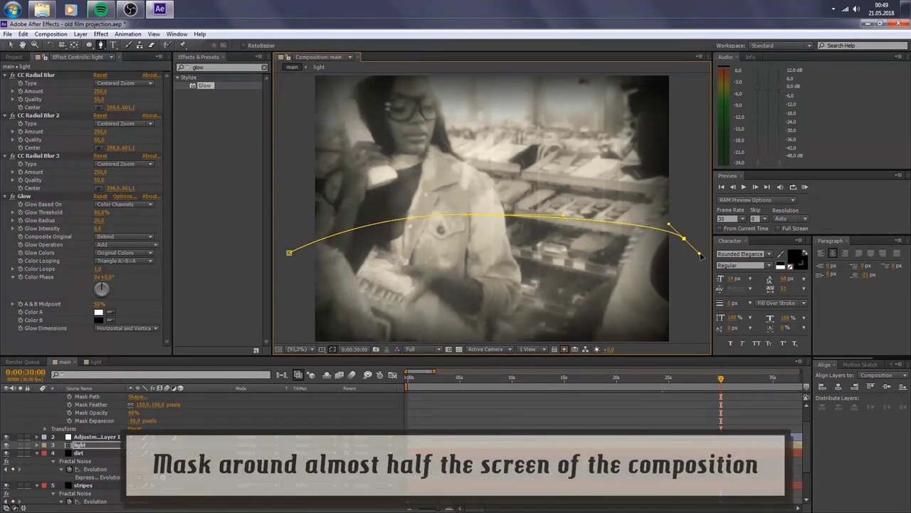
{"action": "key", "text": "ctrl+z"}
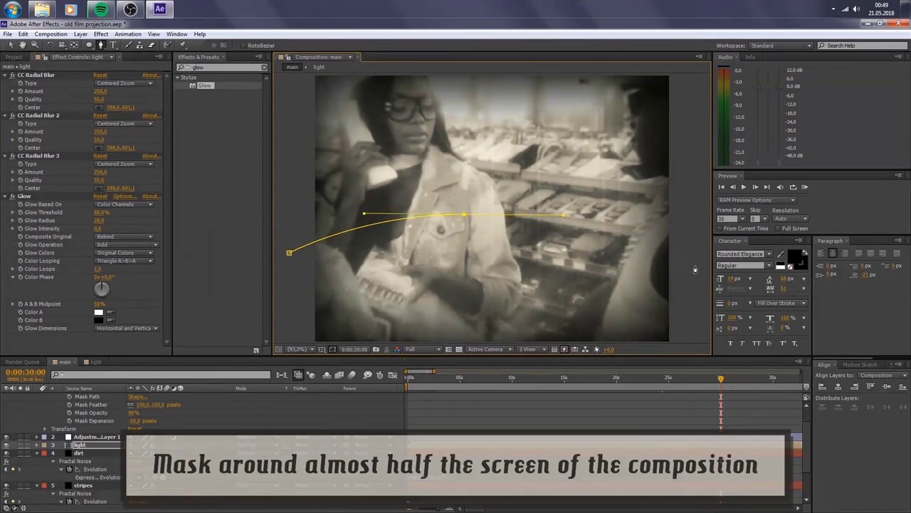
{"action": "left_click_drag", "start_coordinate": [695, 266], "coordinate": [703, 282]}
{"action": "key", "text": "comma"}
{"action": "key", "text": "comma"}
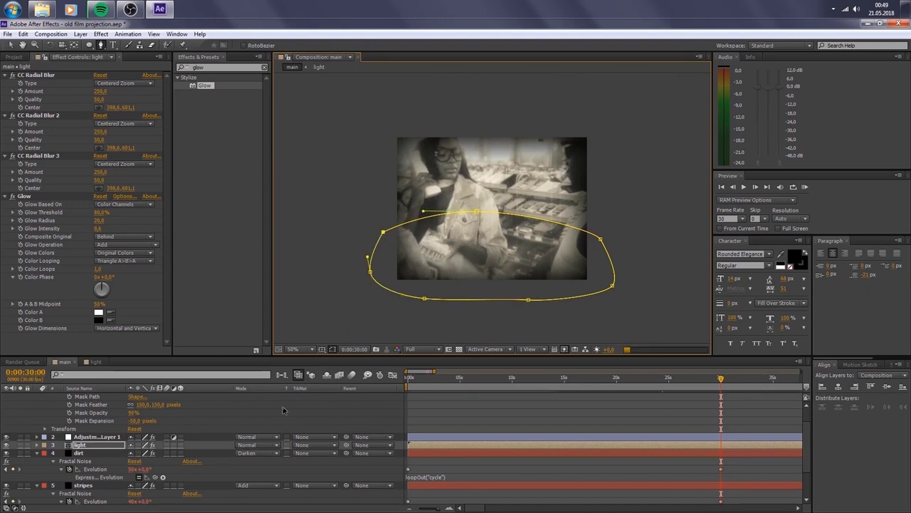
{"action": "left_click", "coordinate": [292, 349]}
{"action": "left_click", "coordinate": [308, 200]}
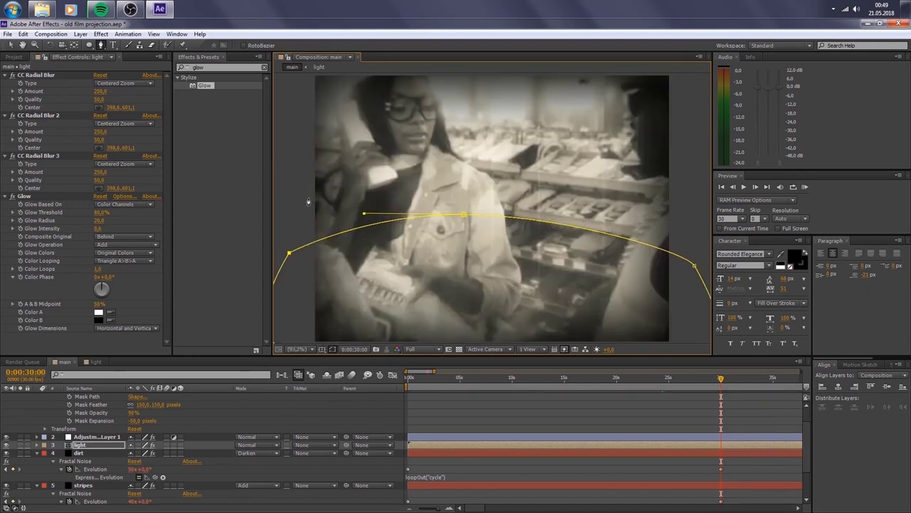
Step: Feather the light layer's Mask 1 by 179 pixels
{"action": "left_click", "coordinate": [268, 409]}
{"action": "left_click", "coordinate": [79, 444]}
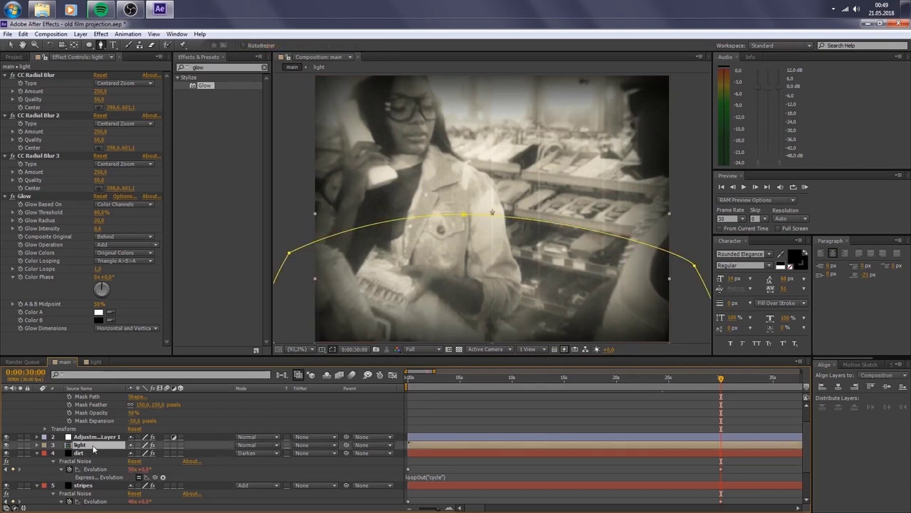
{"action": "key", "text": "m"}
{"action": "left_click", "coordinate": [62, 453]}
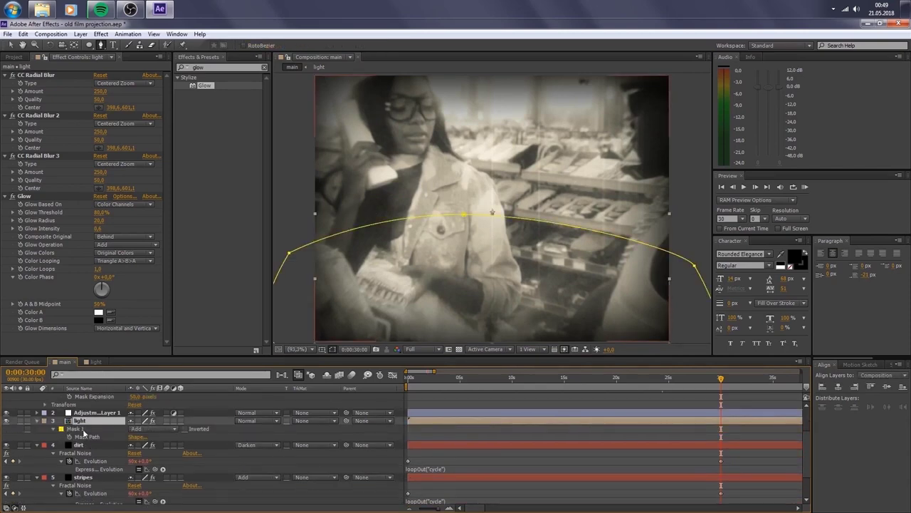
{"action": "key", "text": "m"}
{"action": "key", "text": "m"}
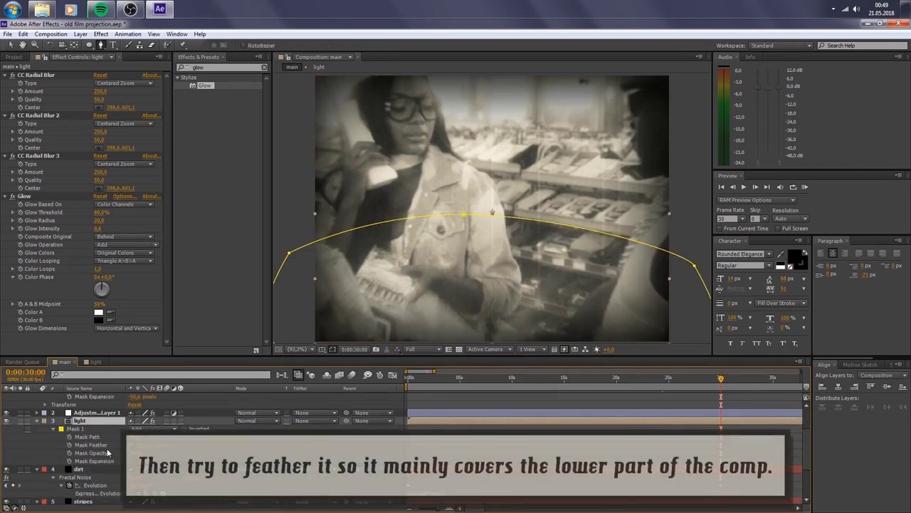
{"action": "left_click", "coordinate": [91, 445]}
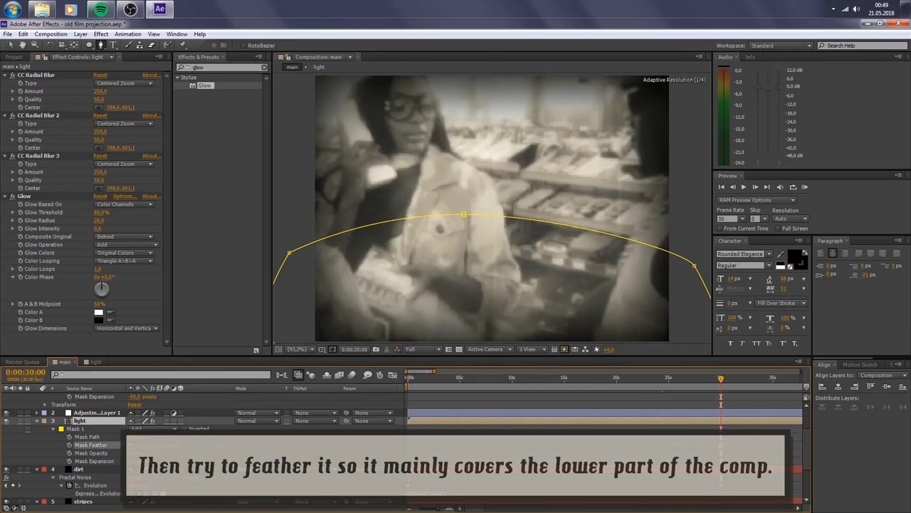
{"action": "key", "text": "Return"}
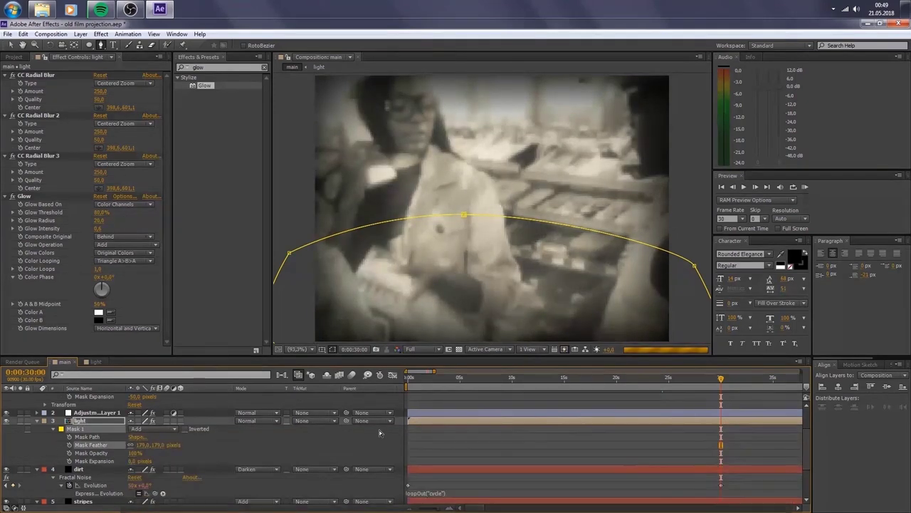
Step: Review frames around 22-30 seconds, shift the mask keyframes to about 24 seconds, and RAM-preview
{"action": "left_click", "coordinate": [698, 378]}
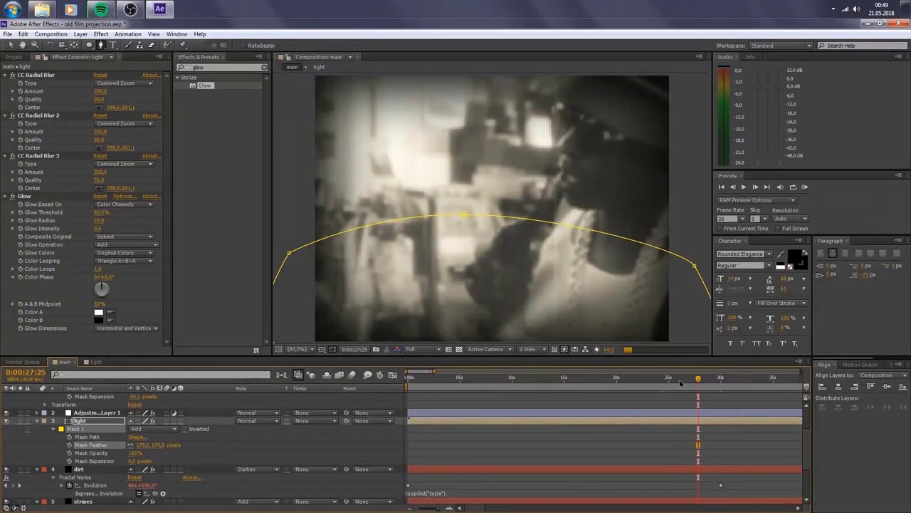
{"action": "left_click", "coordinate": [638, 378]}
{"action": "mouse_move", "coordinate": [638, 378]}
{"action": "left_mouse_down"}
{"action": "mouse_move", "coordinate": [671, 384]}
{"action": "mouse_move", "coordinate": [648, 385]}
{"action": "mouse_move", "coordinate": [661, 387]}
{"action": "left_mouse_up"}
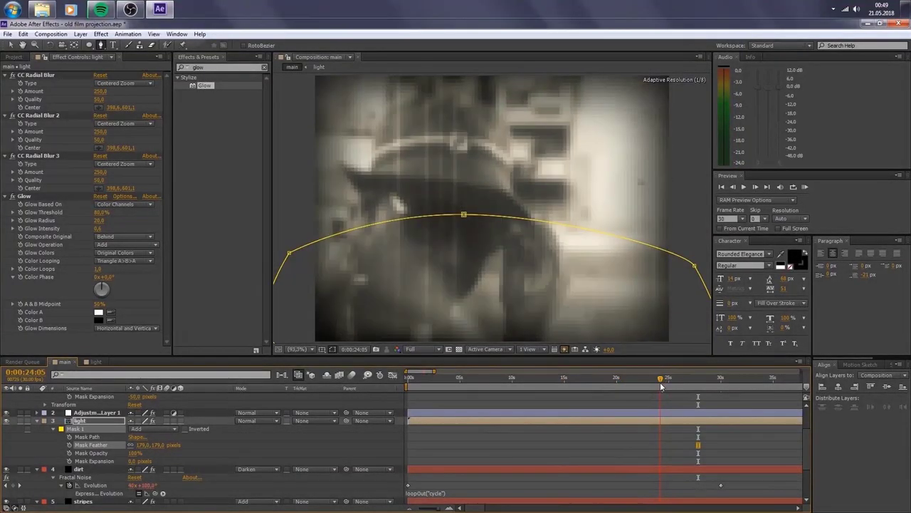
{"action": "left_click_drag", "start_coordinate": [698, 444], "coordinate": [660, 444]}
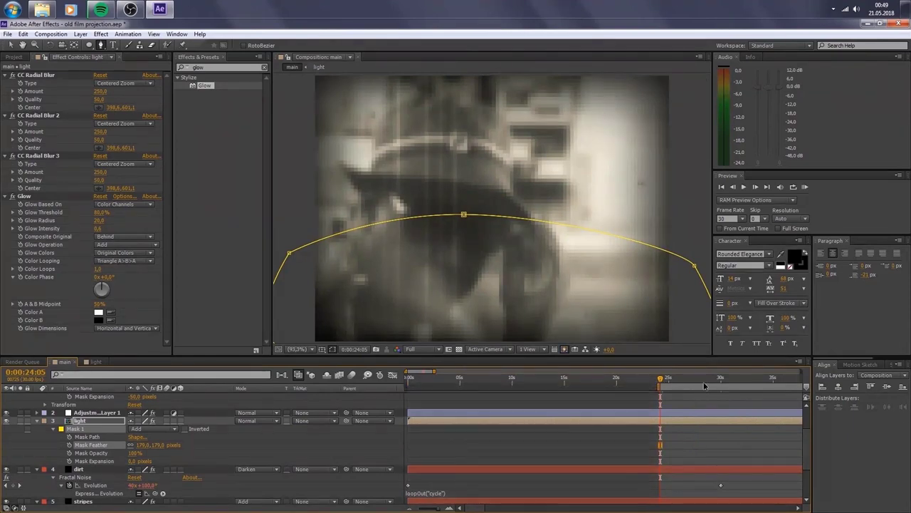
{"action": "left_click_drag", "start_coordinate": [661, 384], "coordinate": [727, 383]}
{"action": "key", "text": "KP_0"}
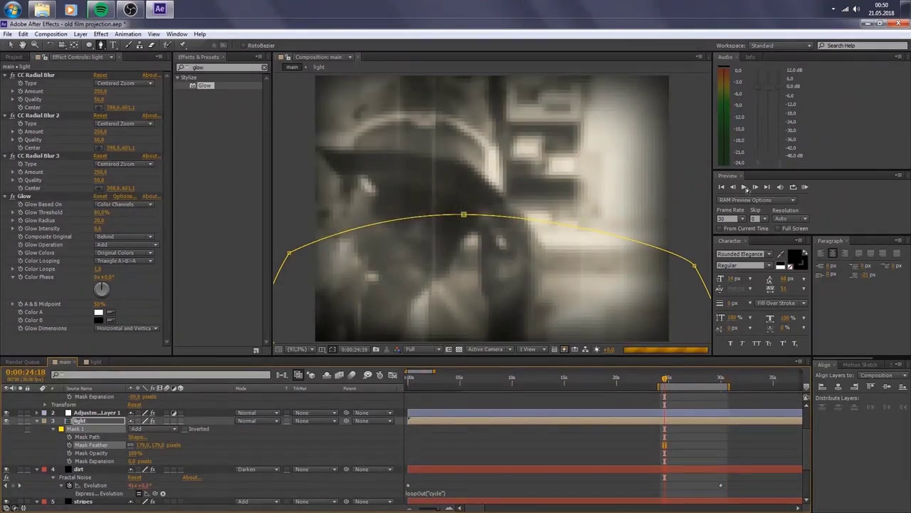
{"action": "left_click", "coordinate": [744, 187]}
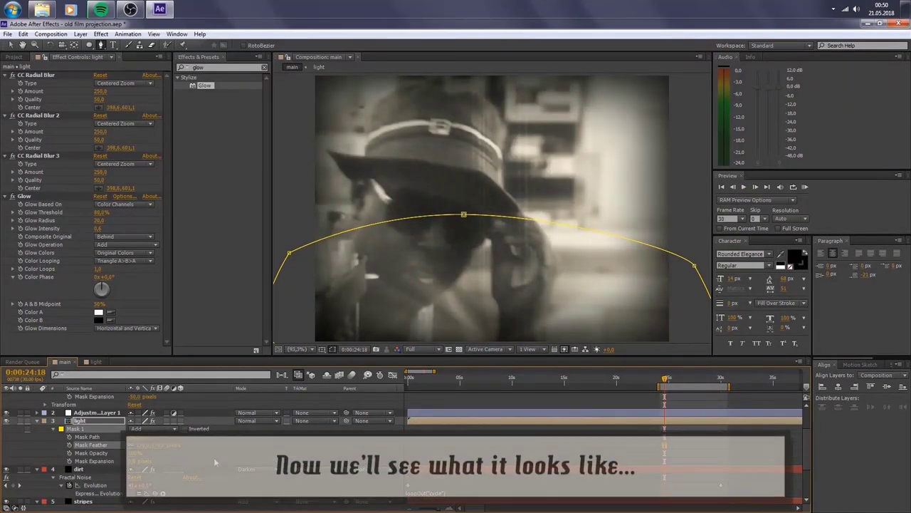
Step: Raise the light layer's Mask Feather to 206 pixels and preview again
{"action": "left_click", "coordinate": [161, 452]}
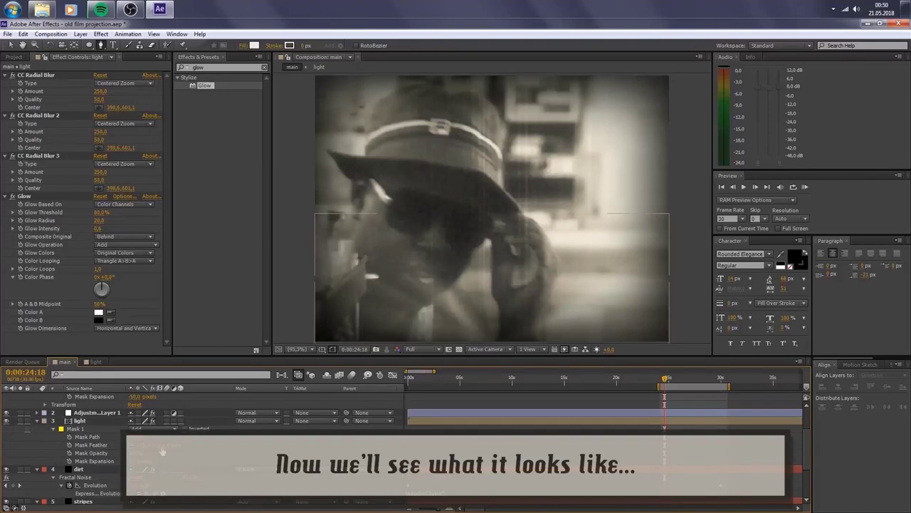
{"action": "left_click", "coordinate": [162, 444]}
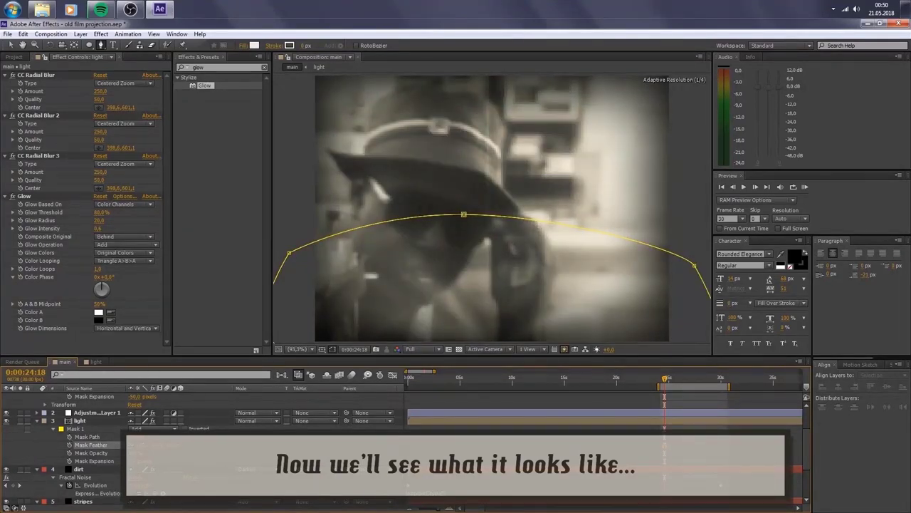
{"action": "left_click", "coordinate": [743, 186]}
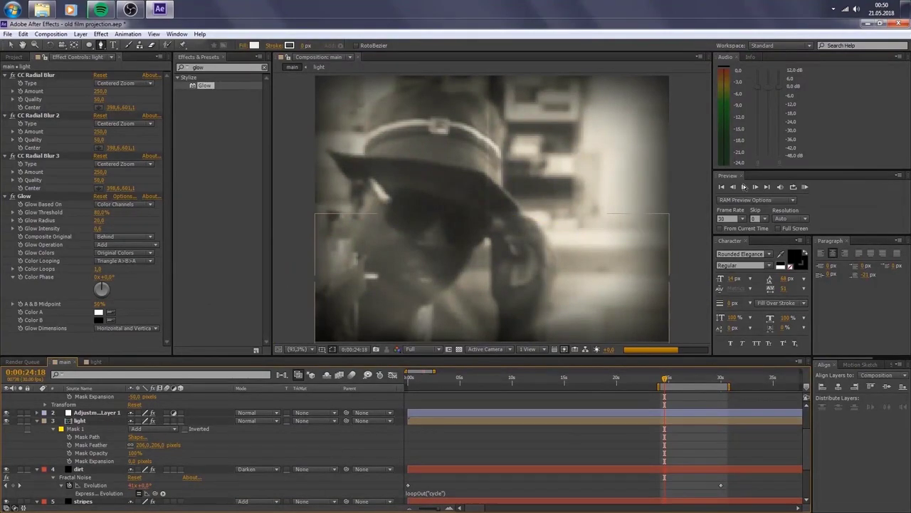
Step: Set the Composition panel's preview resolution to Half
{"action": "left_click", "coordinate": [420, 348]}
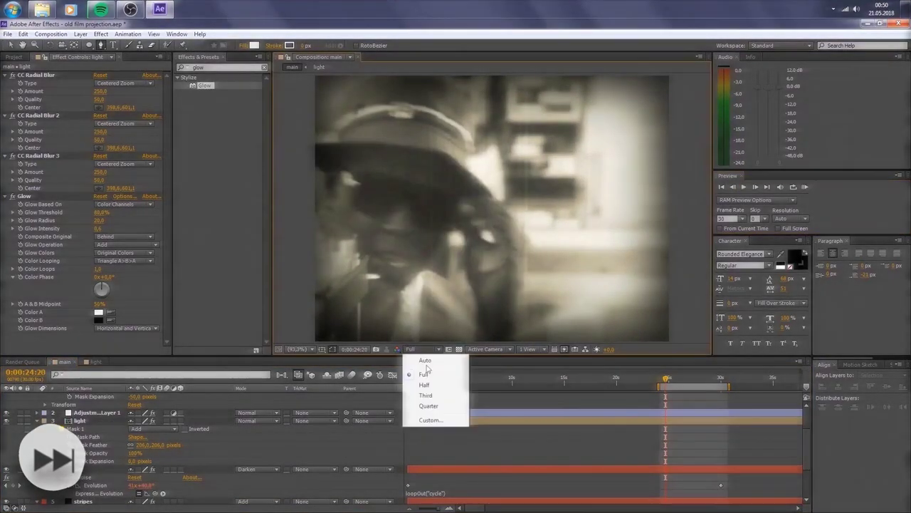
{"action": "left_click", "coordinate": [425, 372]}
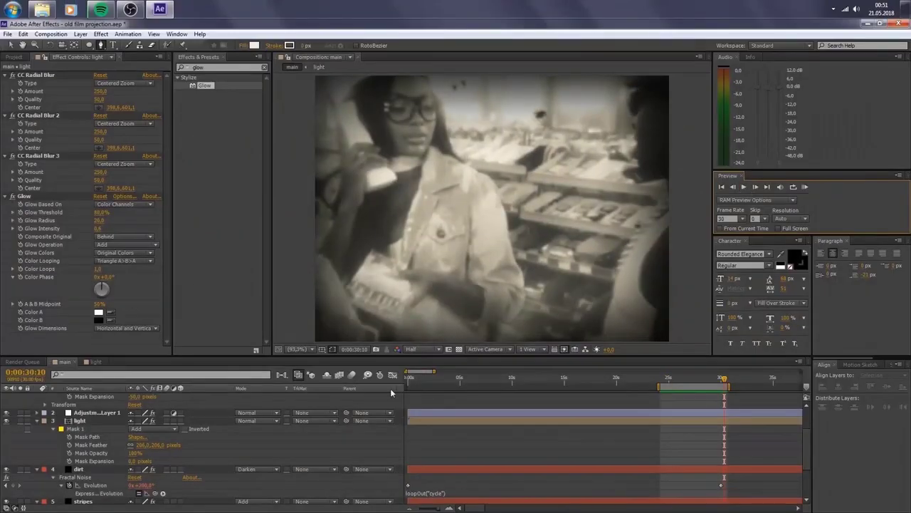
Step: Show the dirt layer's Opacity and play back the finished old-film projection look
{"action": "left_click", "coordinate": [89, 469]}
{"action": "key", "text": "t"}
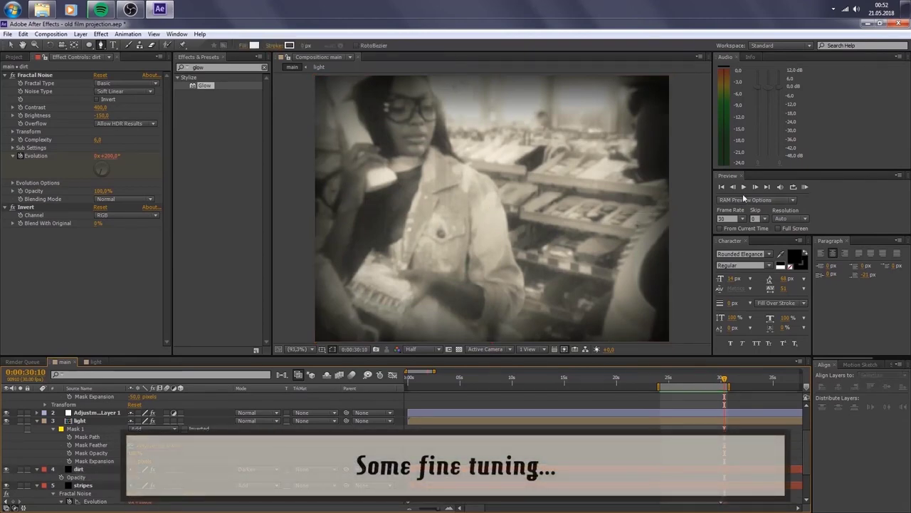
{"action": "left_click", "coordinate": [744, 187]}
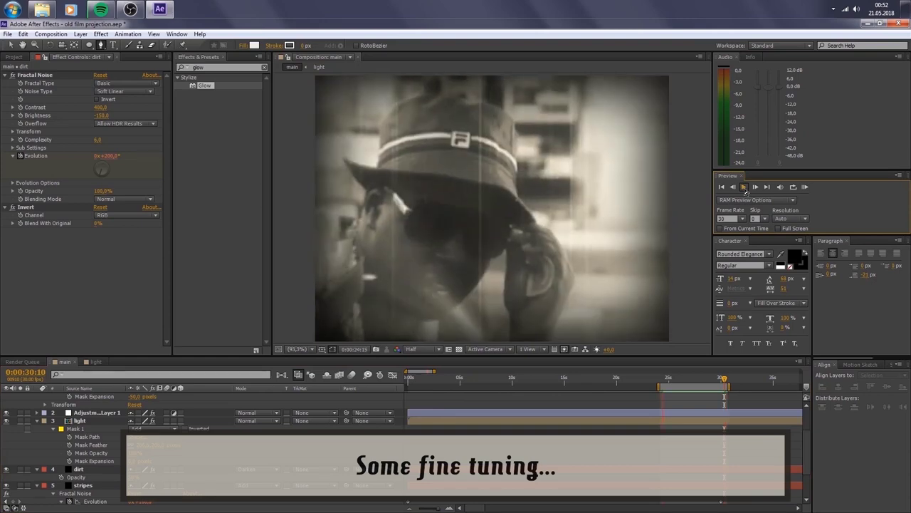